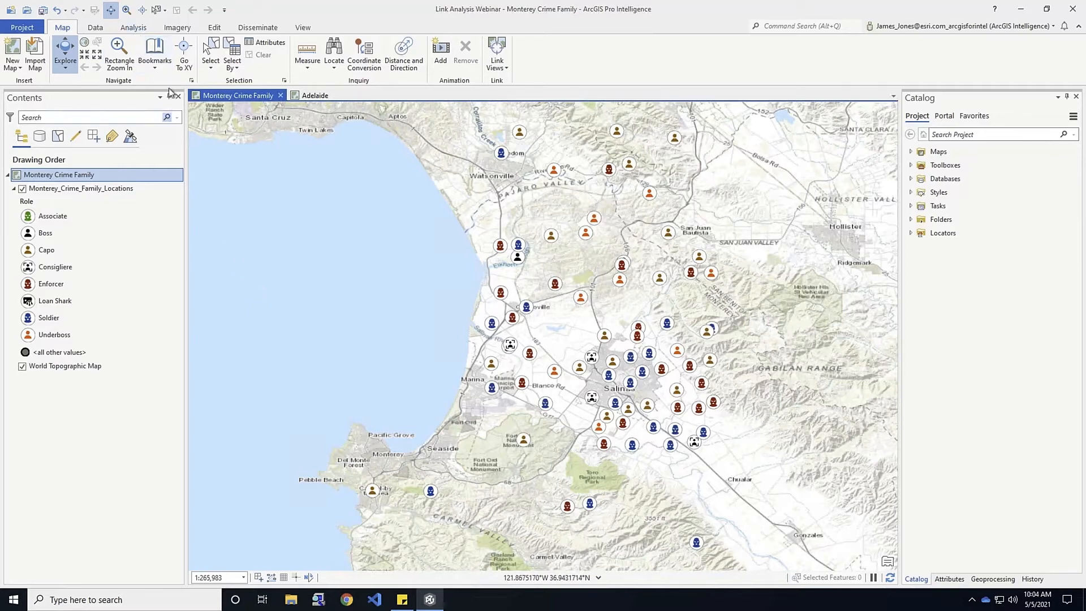
Show the Analysis tab on the ribbon of the Monterey Crime Family map
left_click(133, 28)
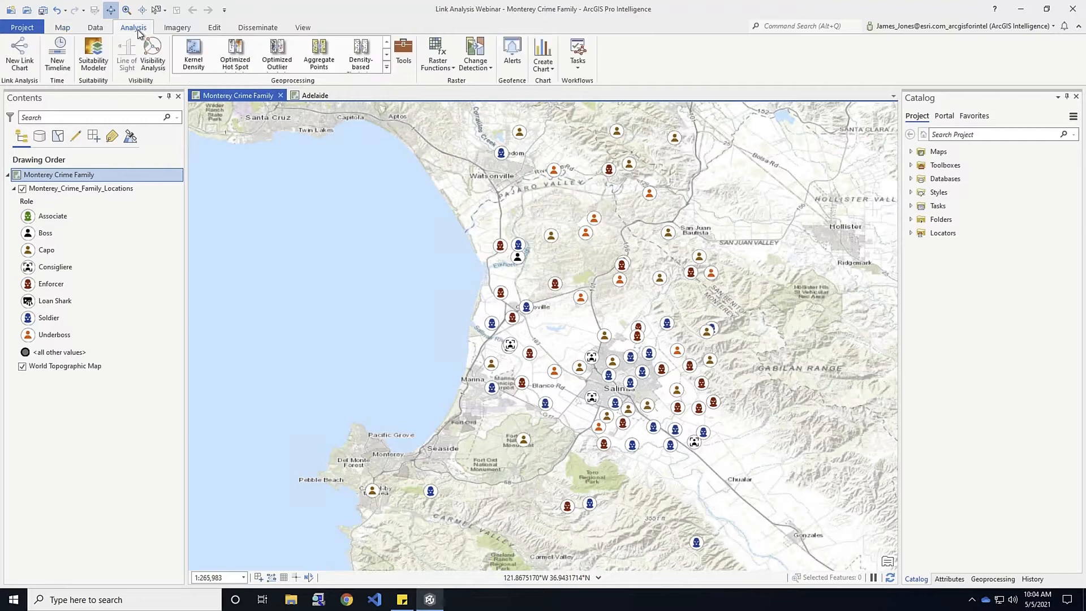
Create a new empty link chart and begin adding an entity type to it
left_click(18, 54)
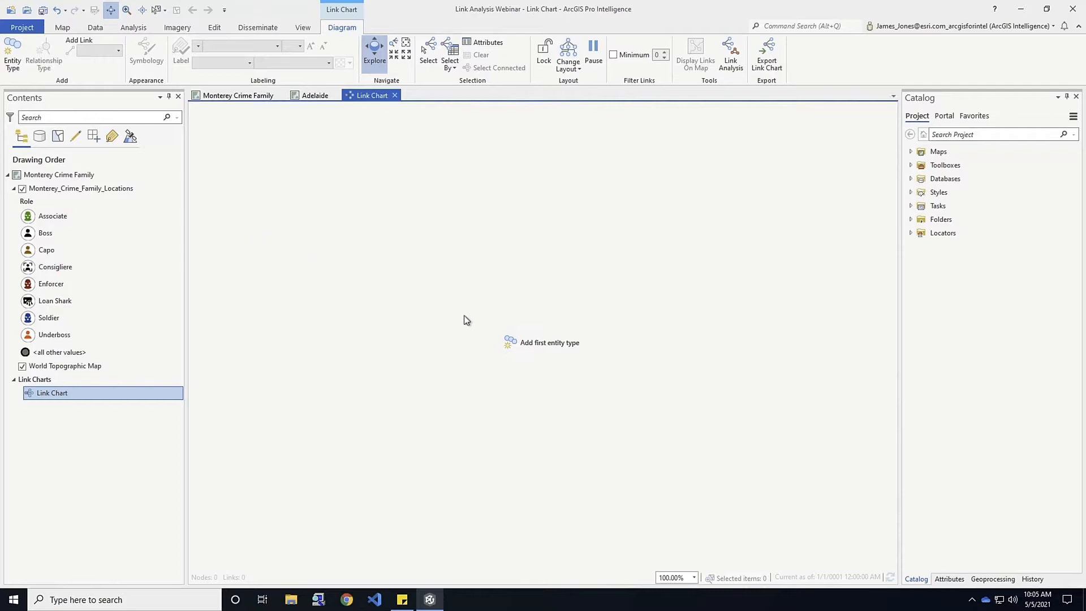
left_click(11, 54)
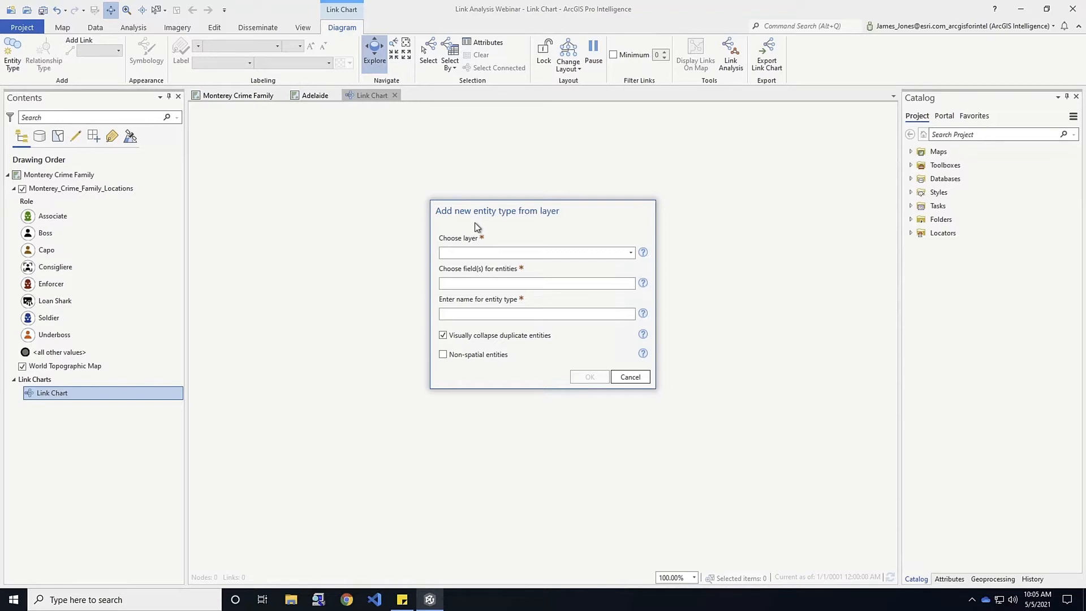
Add a 'Family Members' entity type from Monterey_Crime_Family_Locations, identified by the Member field
left_click(631, 252)
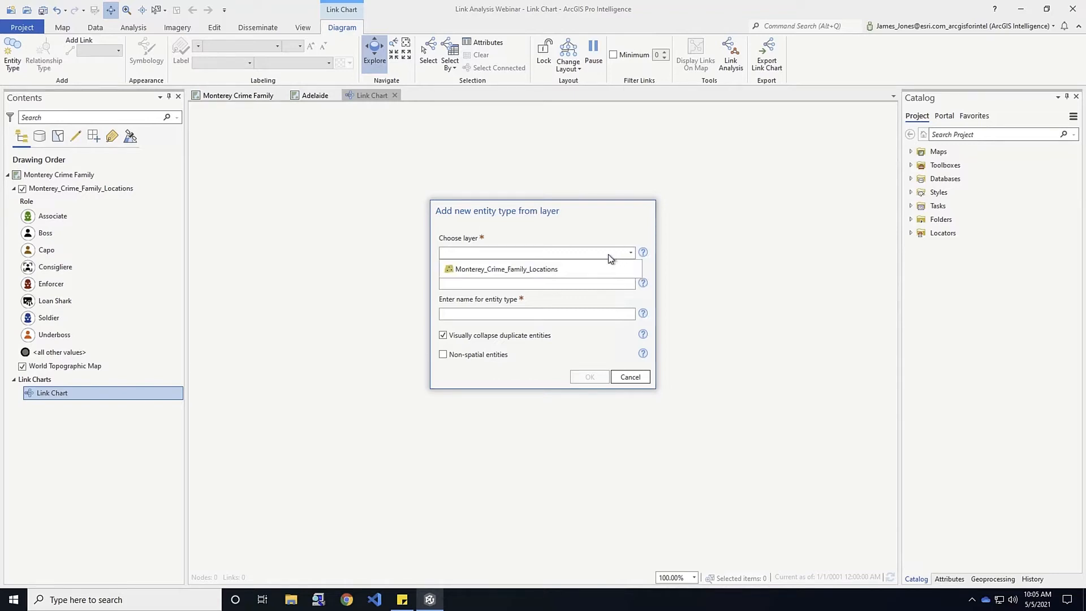
left_click(527, 269)
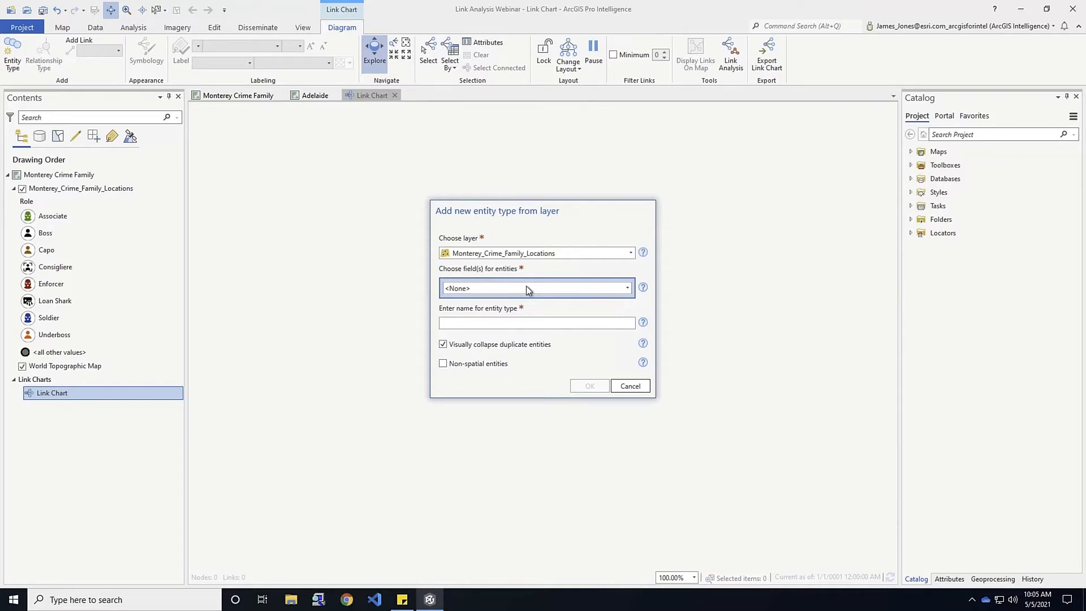
left_click(527, 286)
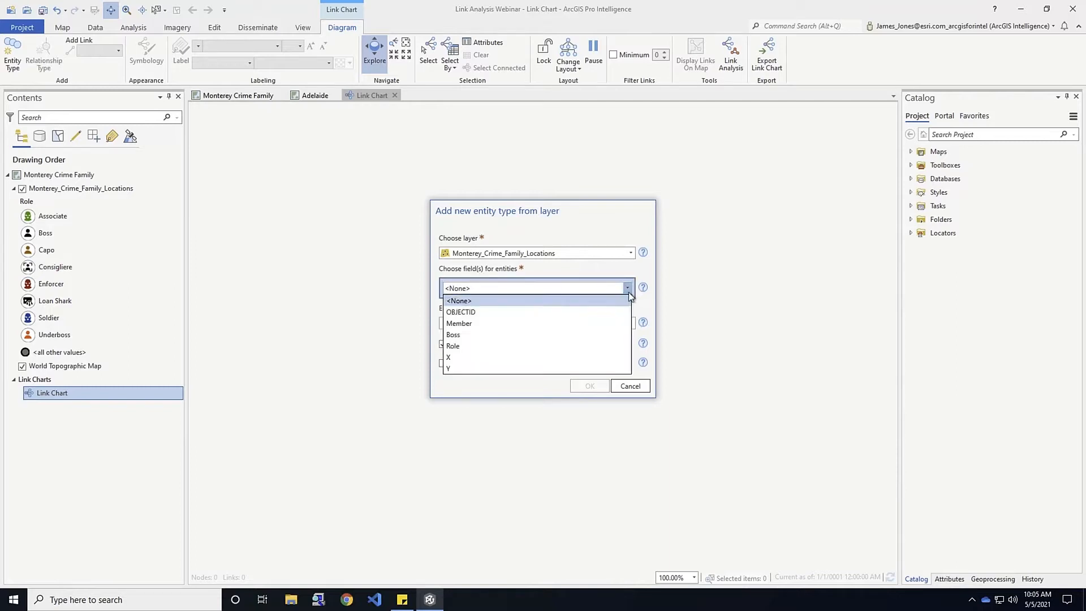
left_click(460, 323)
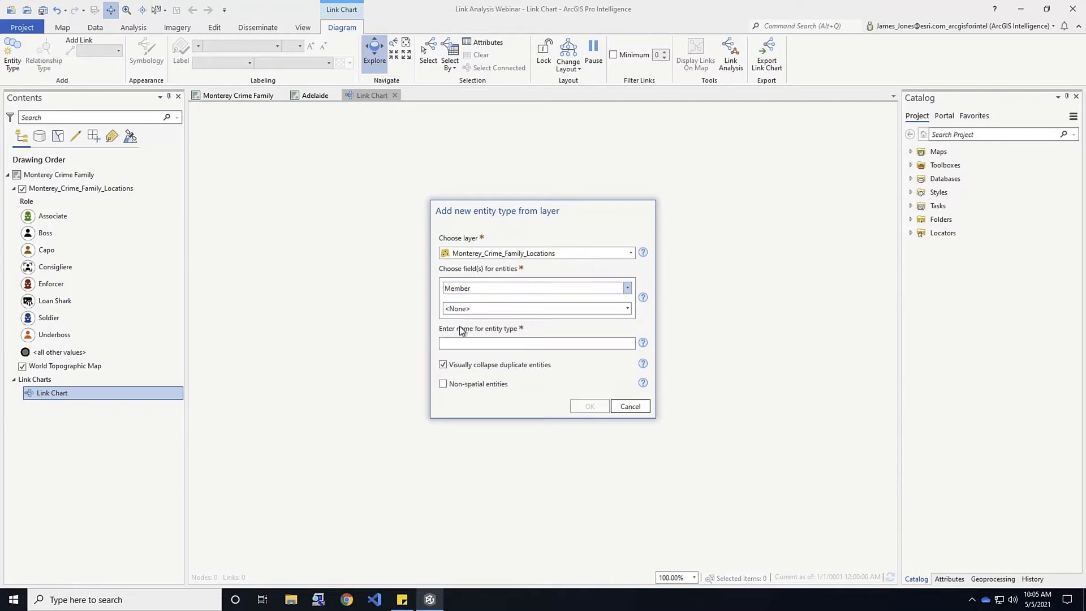
left_click(469, 340)
type("Family Members")
left_click(589, 407)
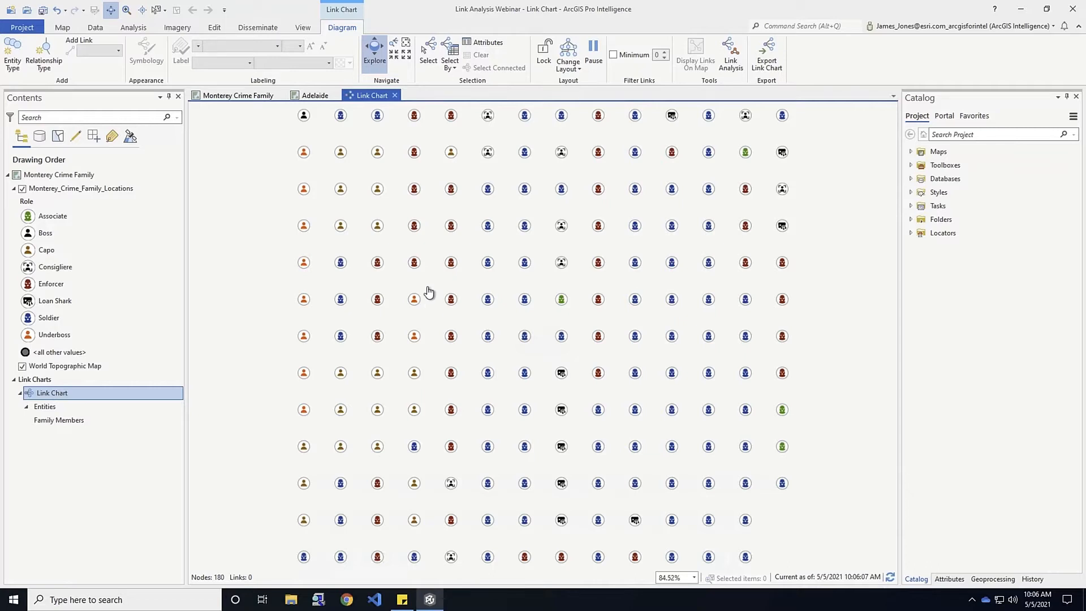
left_click(56, 423)
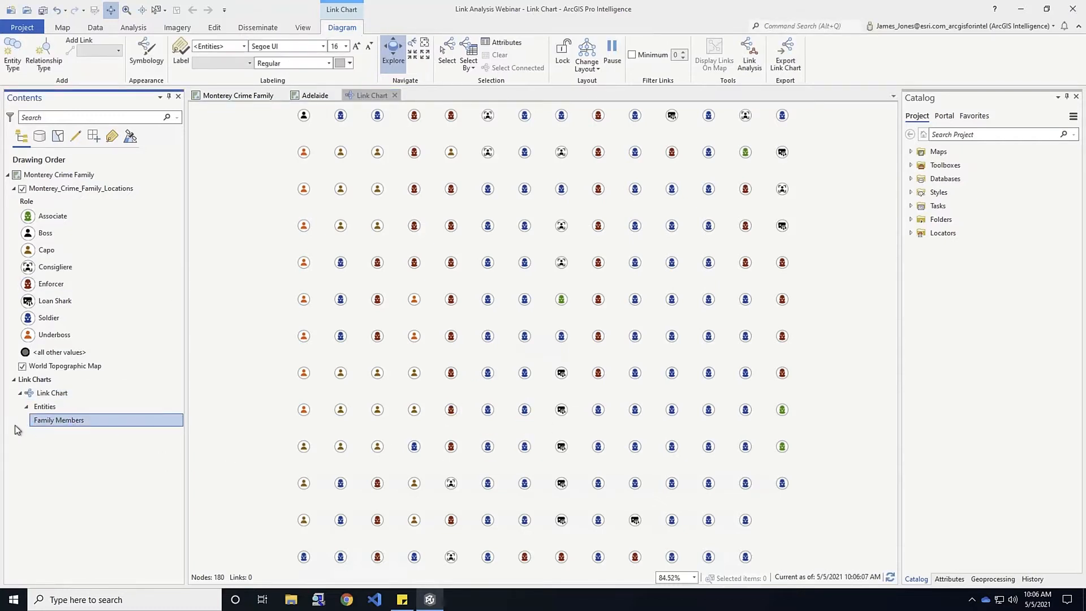
Turn on black name labels for the Family Members nodes, keeping the default label field
left_click(181, 54)
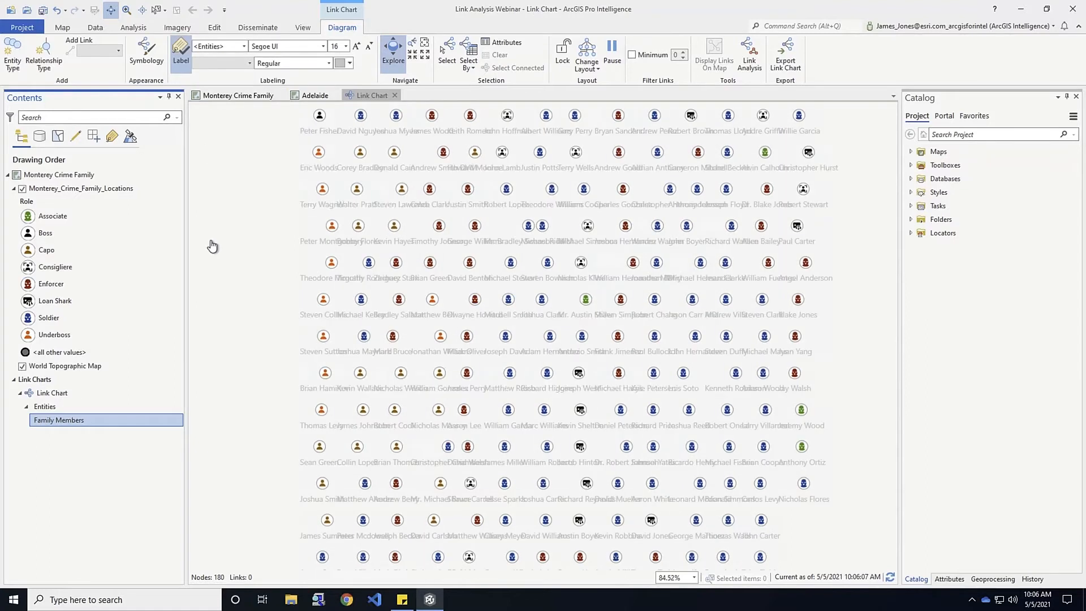
left_click(349, 63)
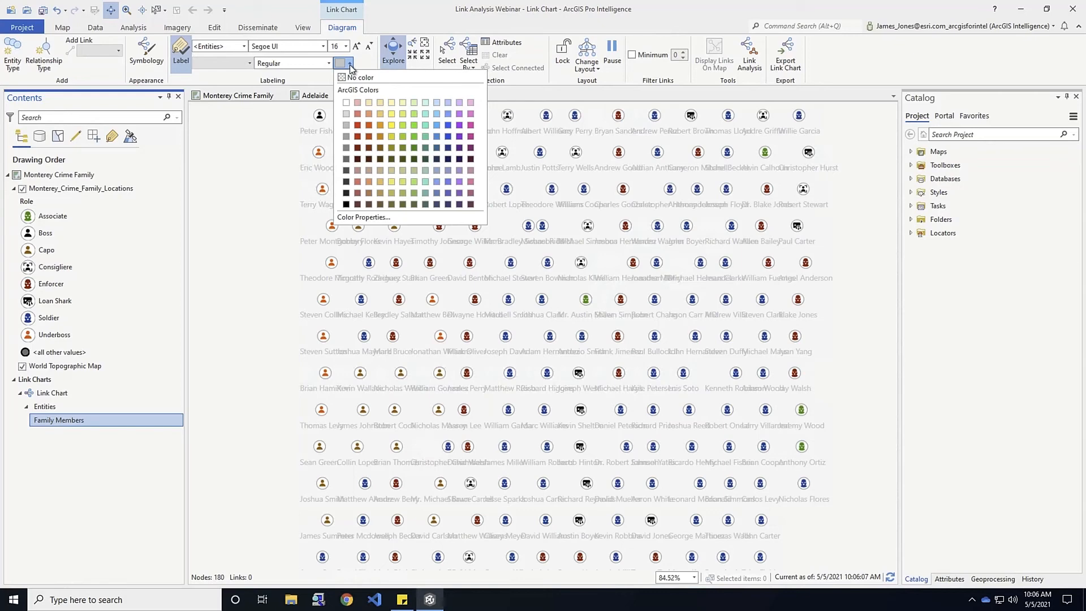
left_click(346, 204)
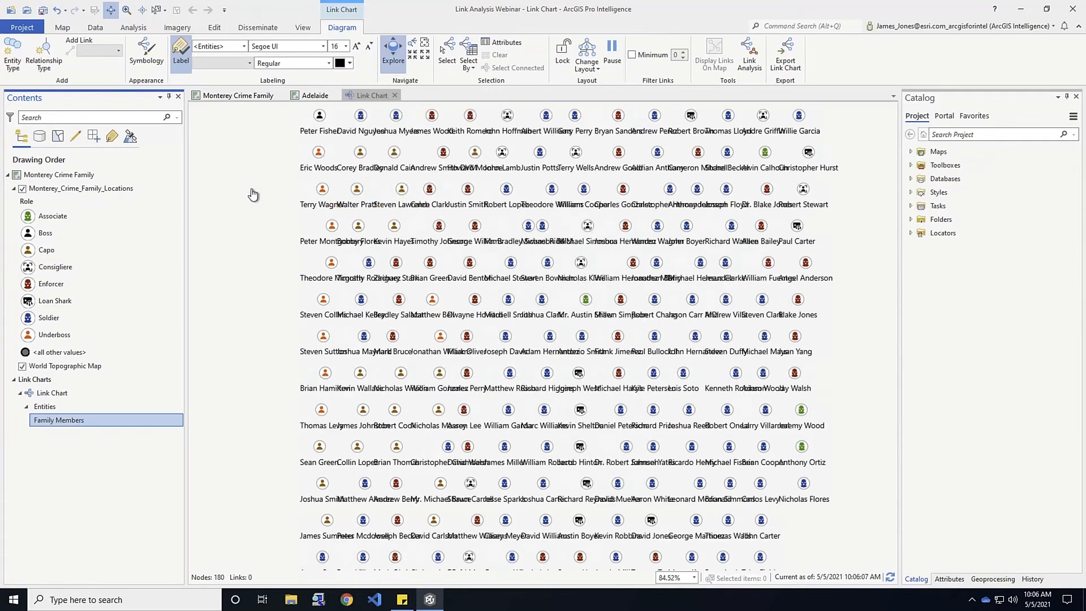
left_click(243, 46)
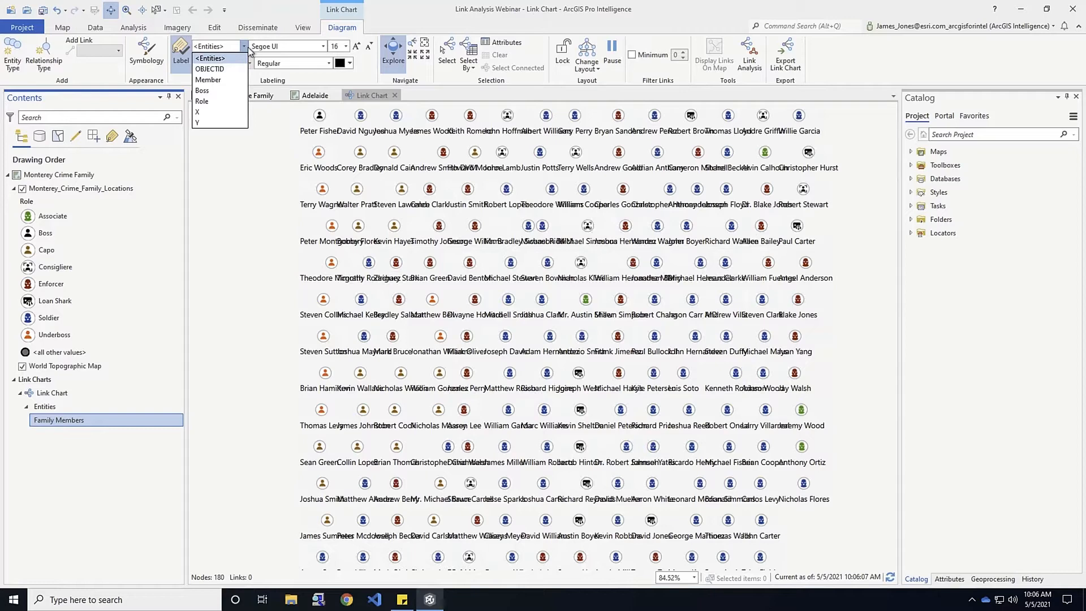
left_click(249, 51)
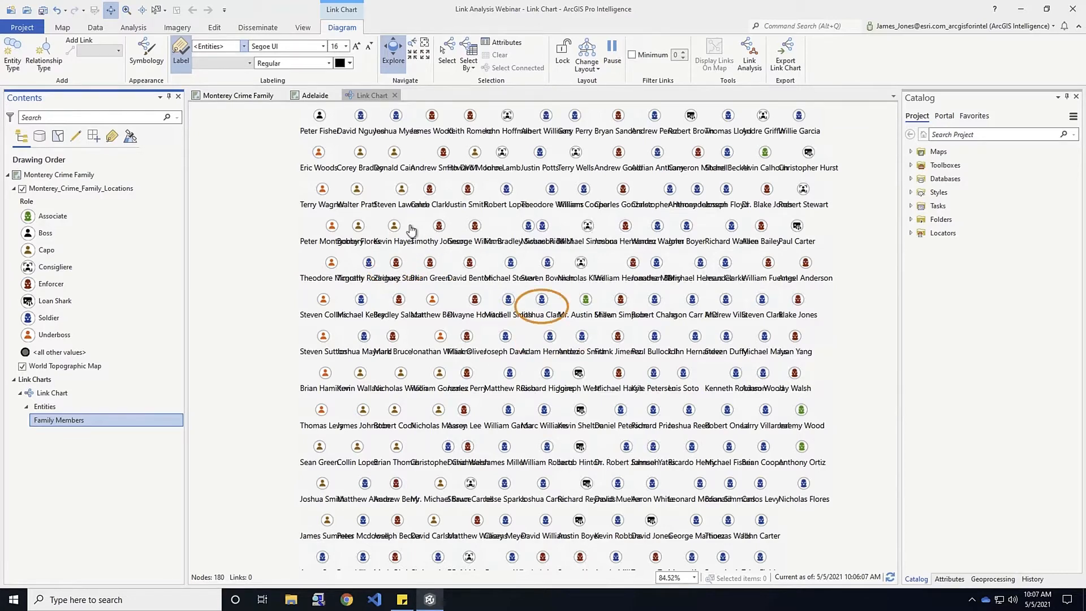
Define a 'Works for' relationship type with Family Members as both source and target
left_click(45, 55)
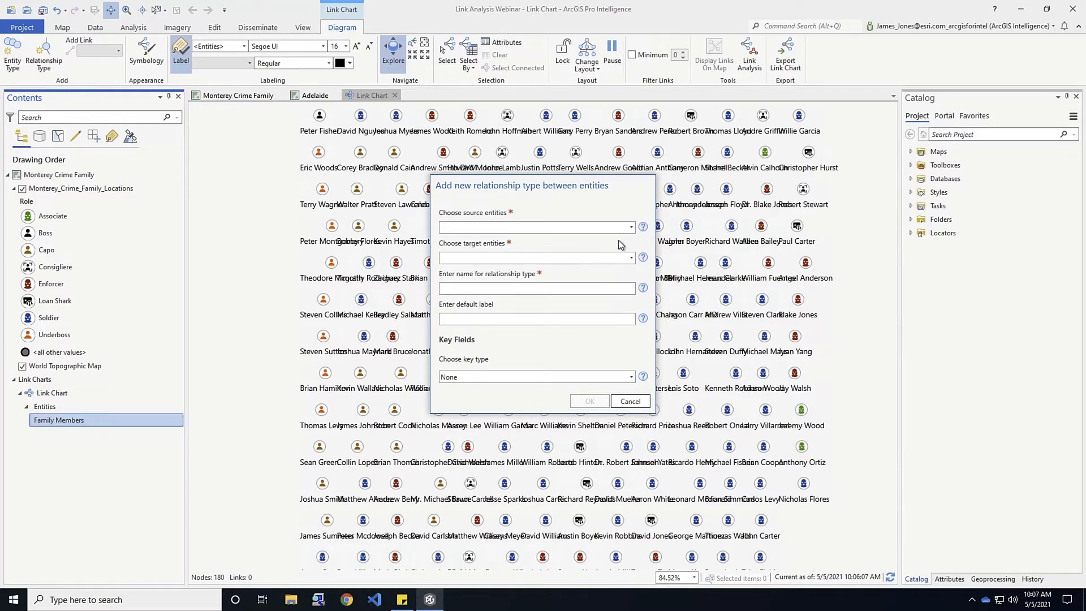
left_click(631, 227)
left_click(632, 259)
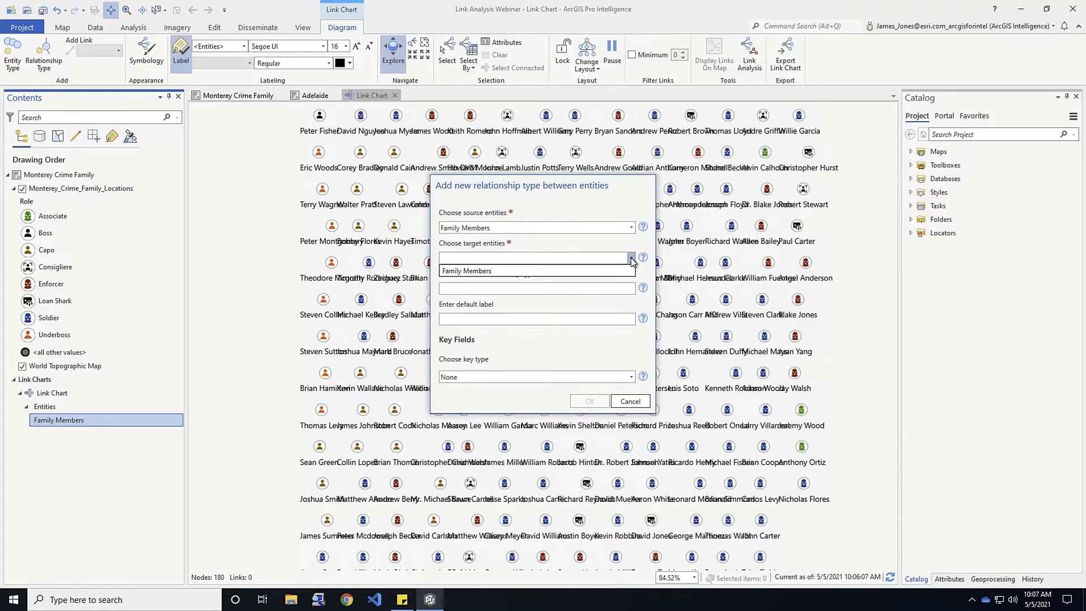
left_click(481, 271)
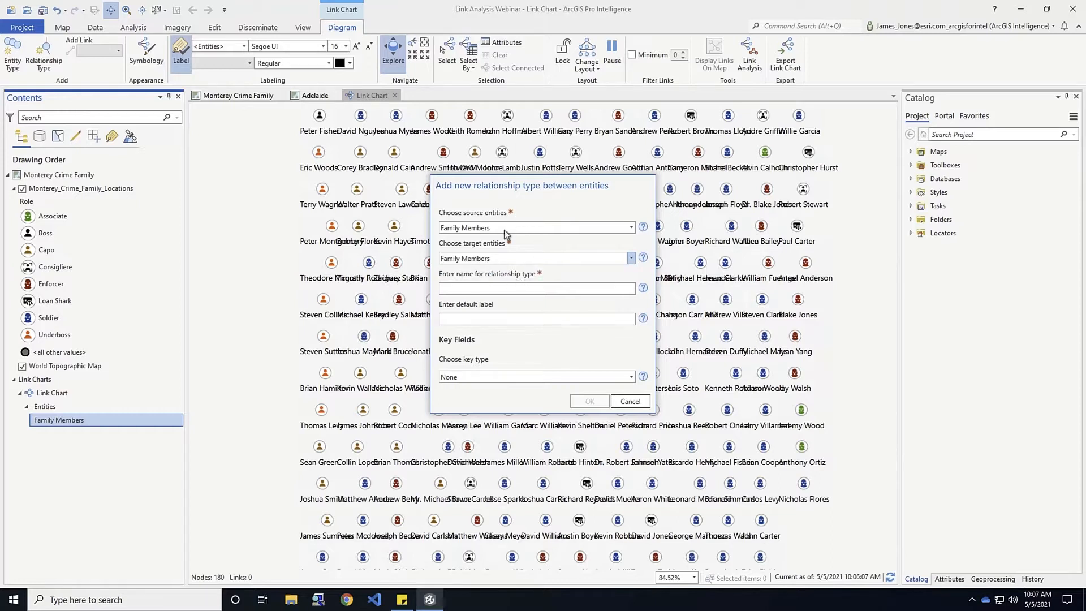
left_click(514, 287)
type("Works fo")
left_click(628, 378)
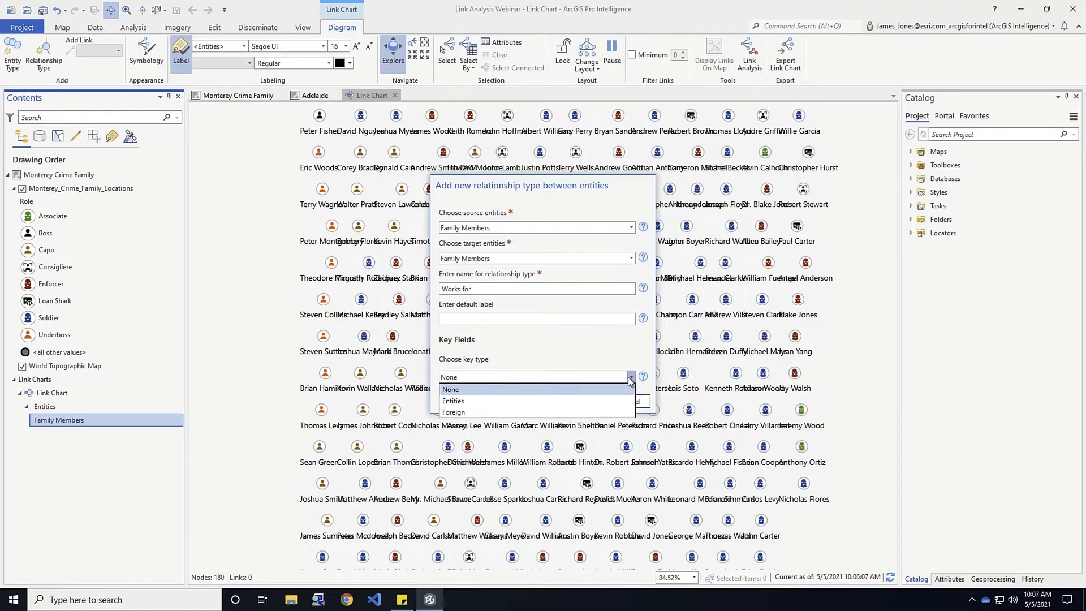
Key Works for on Entities, Member as source field and Boss as target field, and create it
left_click(461, 401)
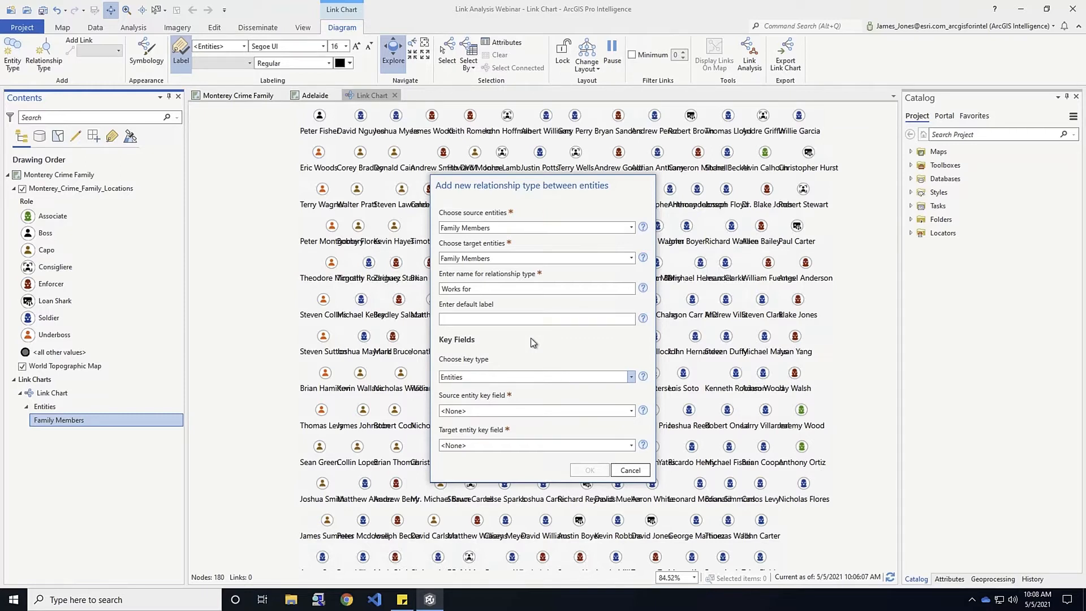
left_click(621, 411)
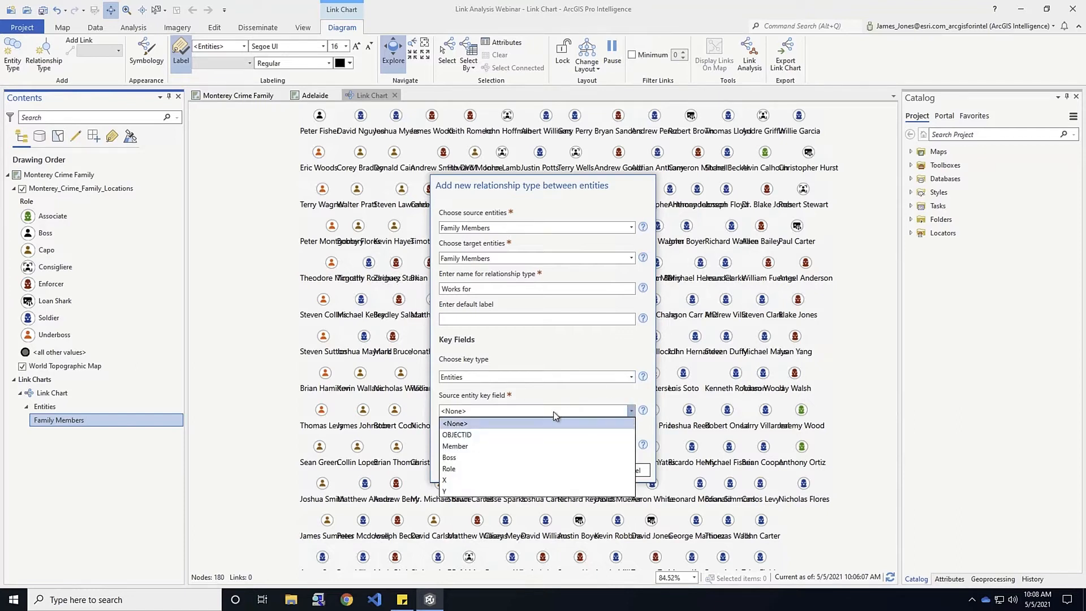
left_click(472, 447)
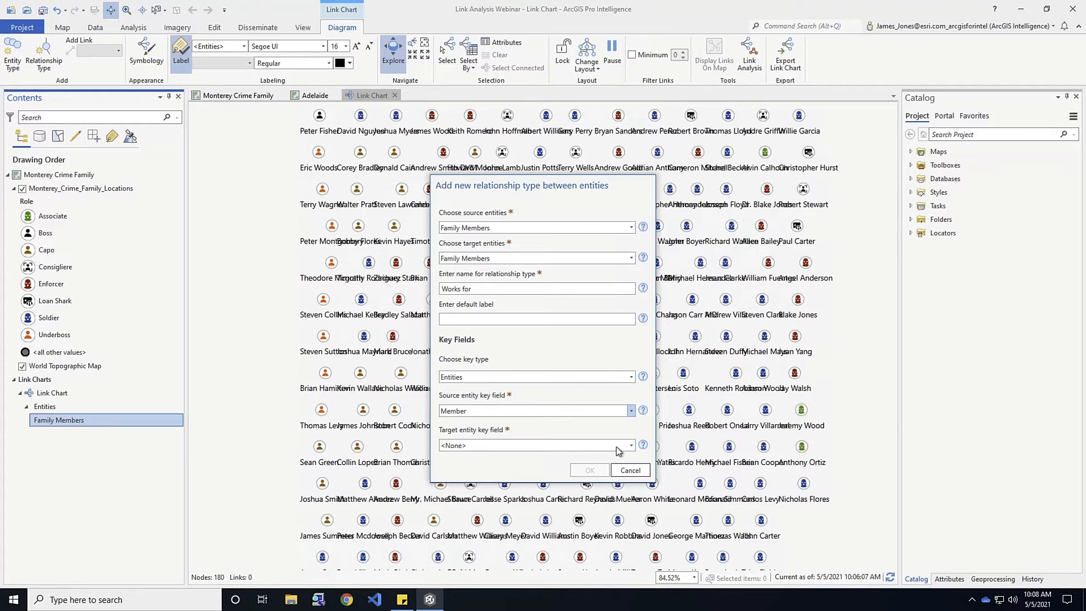
left_click(631, 445)
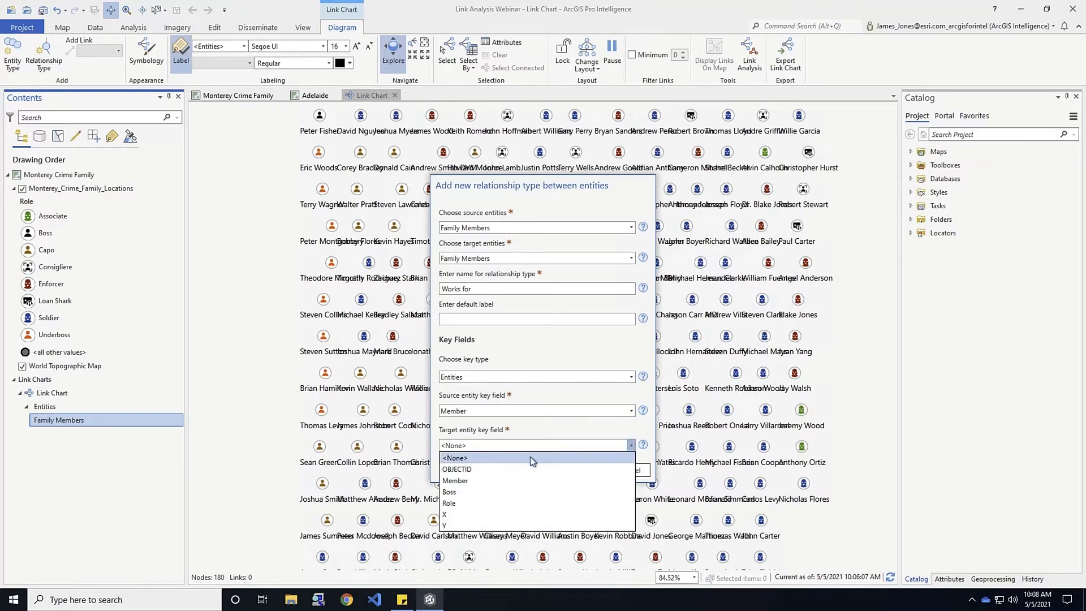
left_click(454, 492)
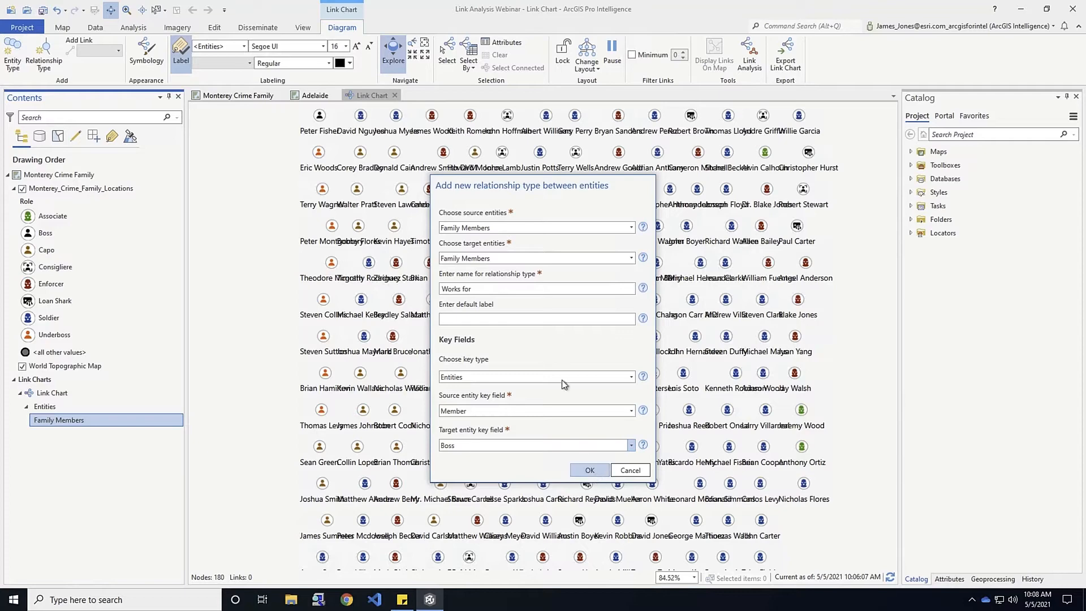
left_click(590, 470)
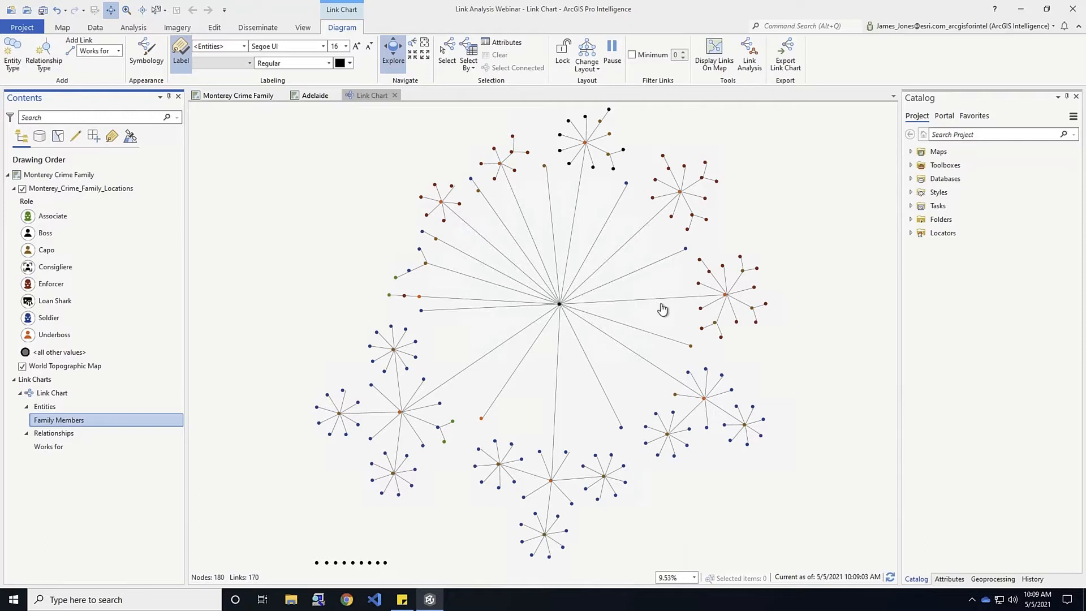
Try the organic layout and then the clustered layout on the link chart
left_click(597, 69)
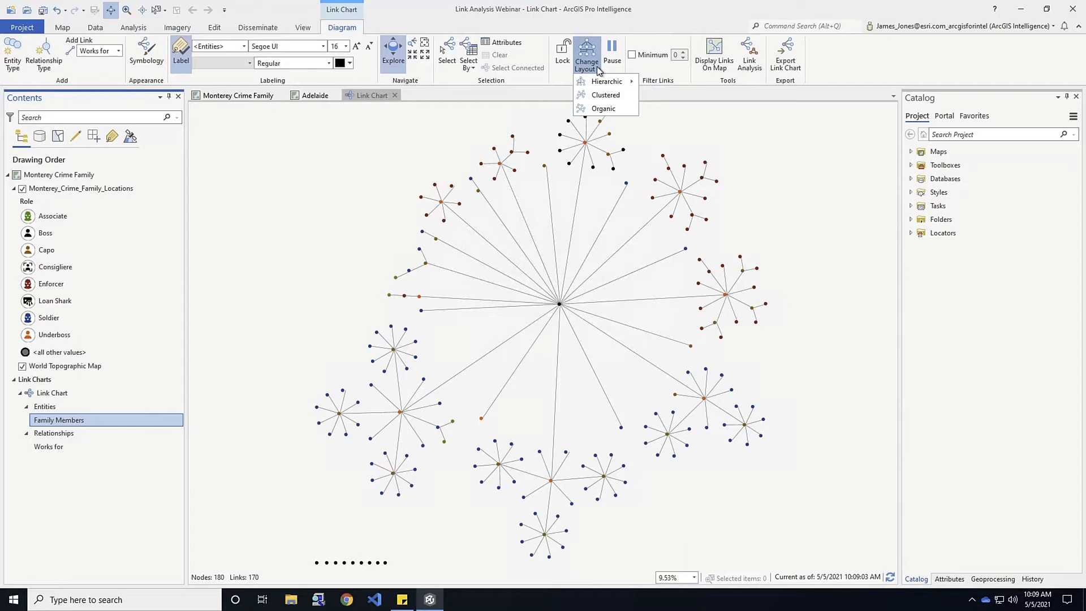
mouse_move(602, 85)
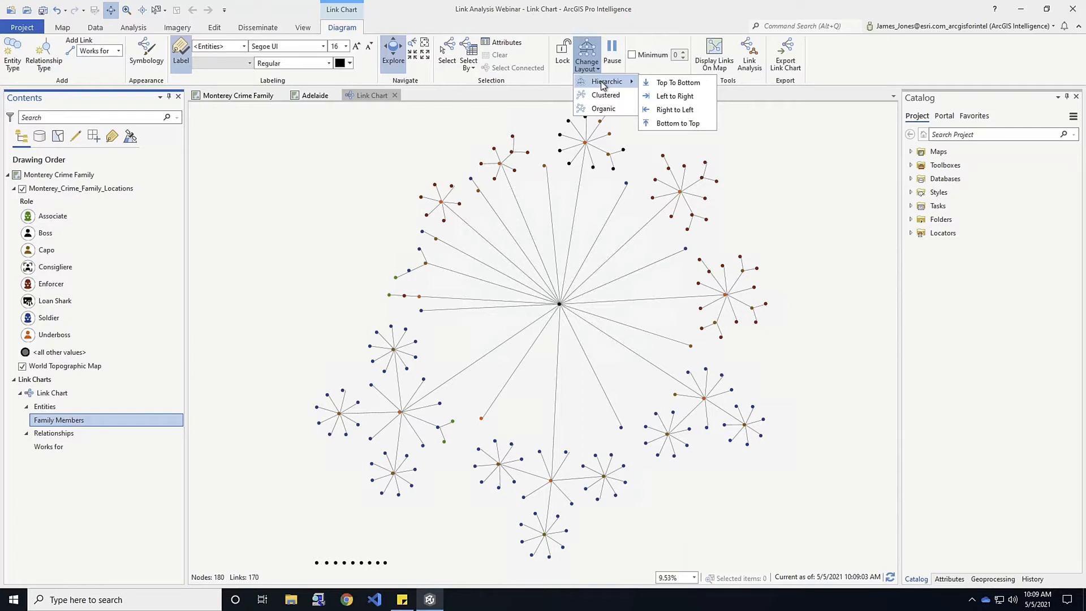
left_click(603, 110)
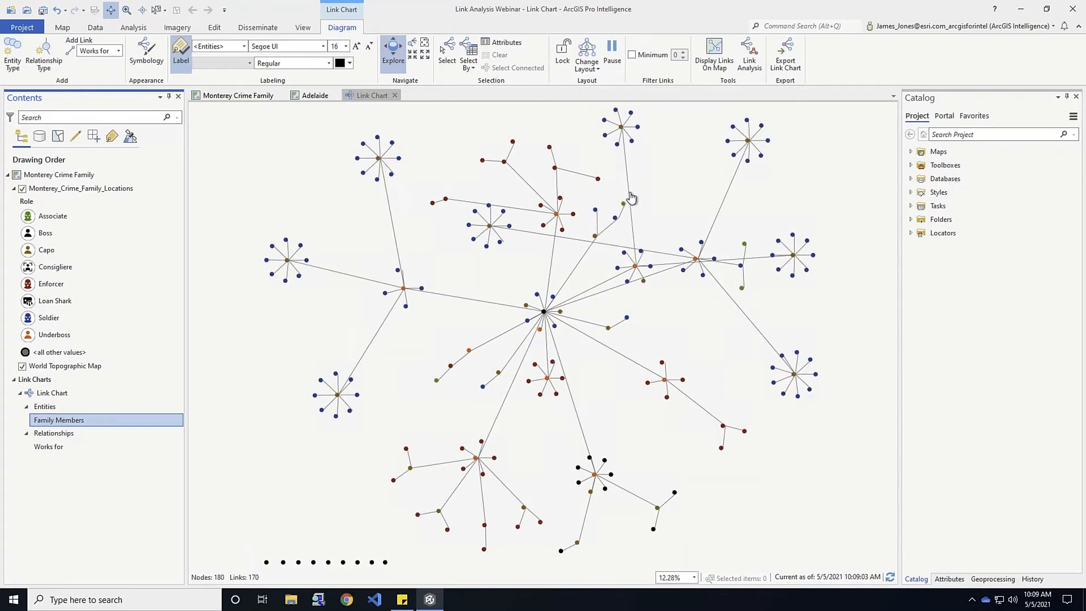
left_click(585, 64)
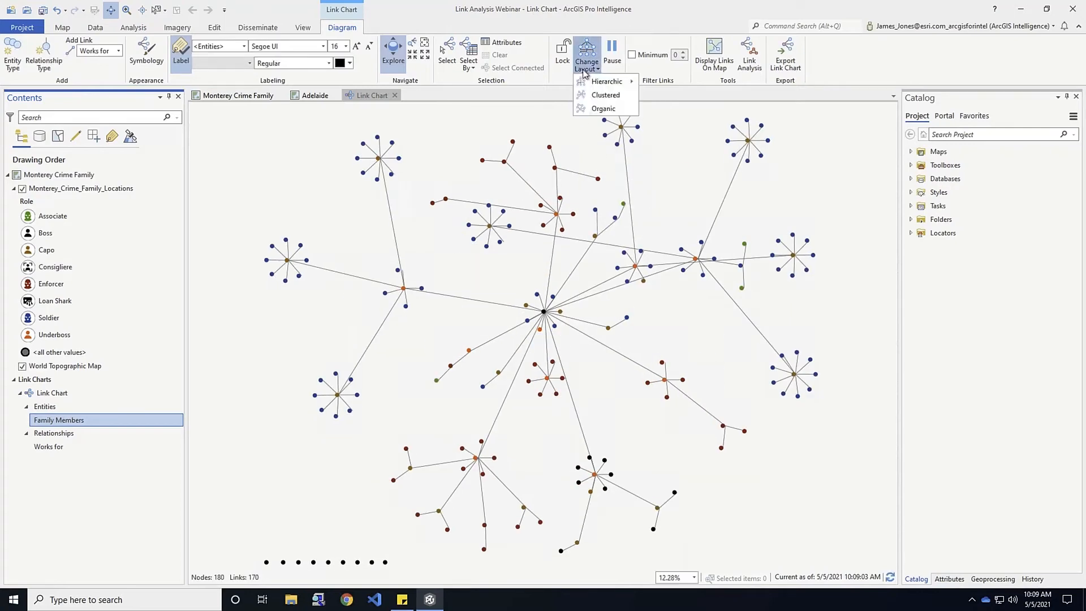
left_click(592, 100)
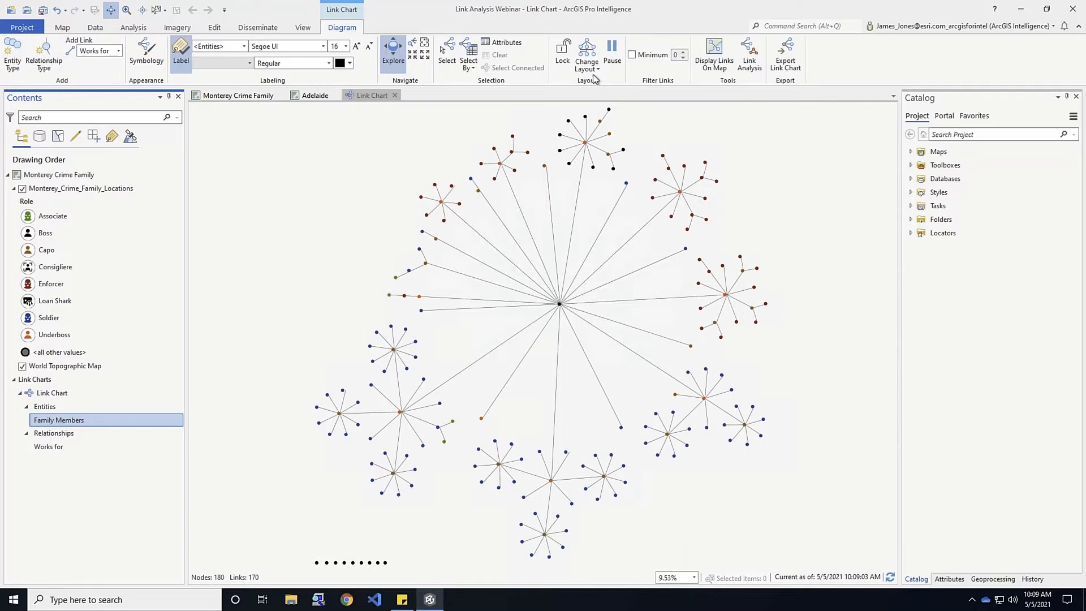
Try Hierarchic layouts left-to-right and right-to-left, settling on Hierarchic Top To Bottom
left_click(588, 71)
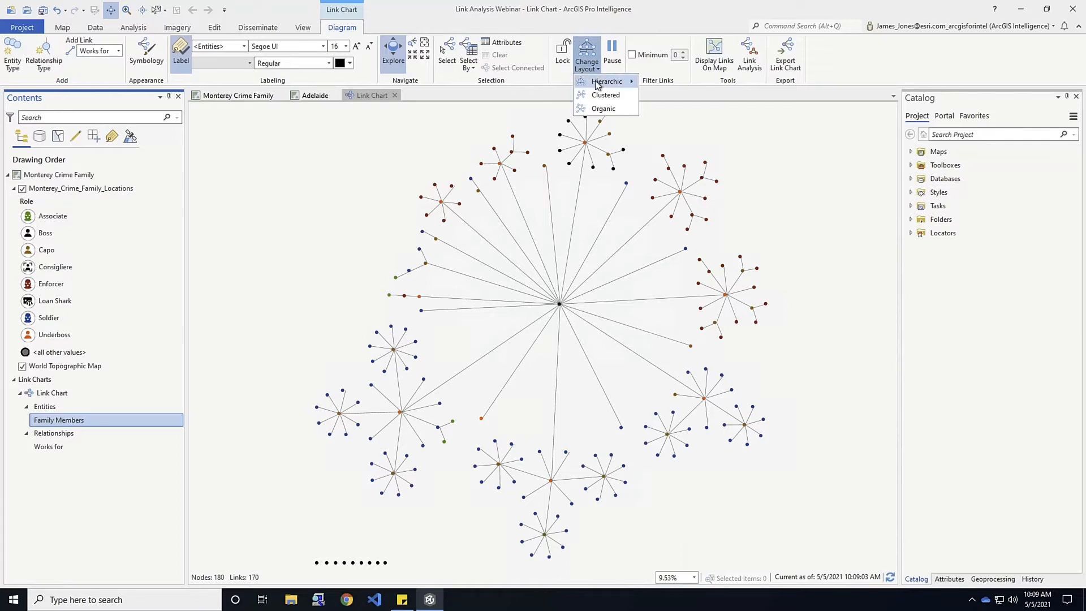
mouse_move(600, 84)
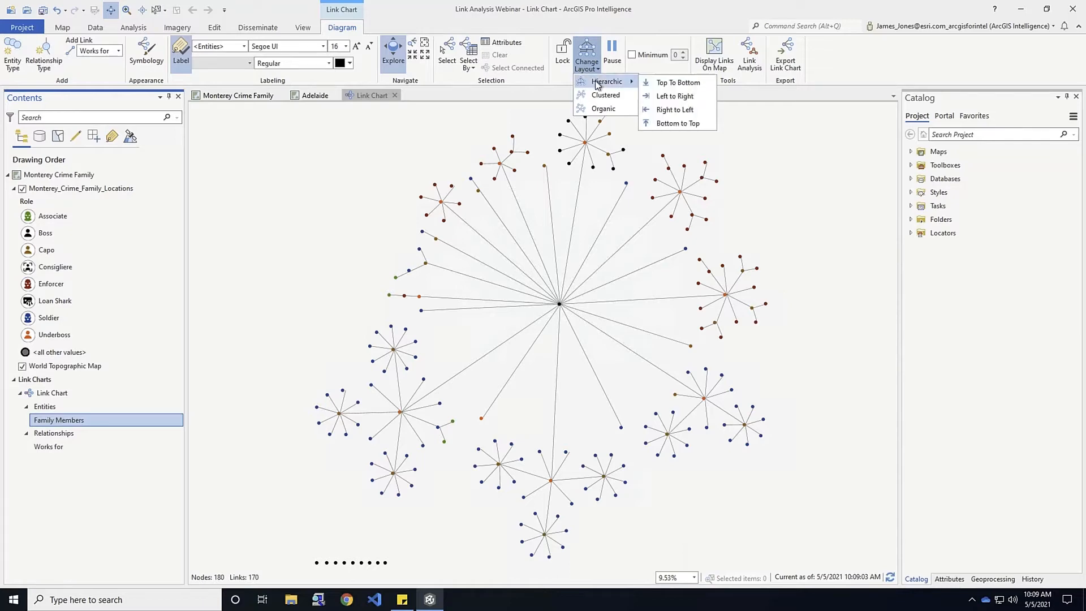
left_click(689, 85)
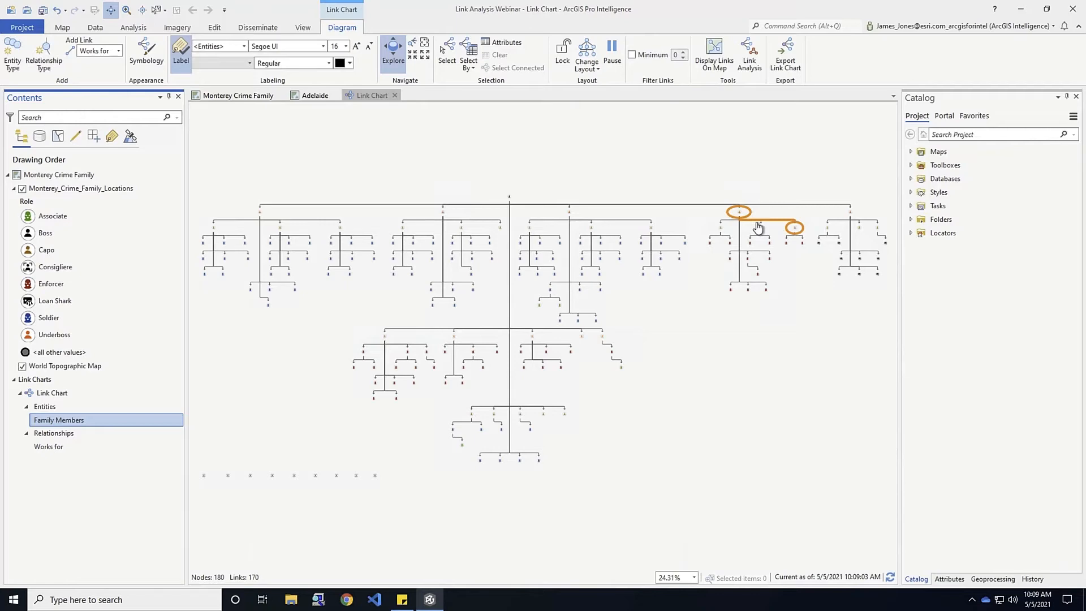
left_click(587, 63)
mouse_move(608, 84)
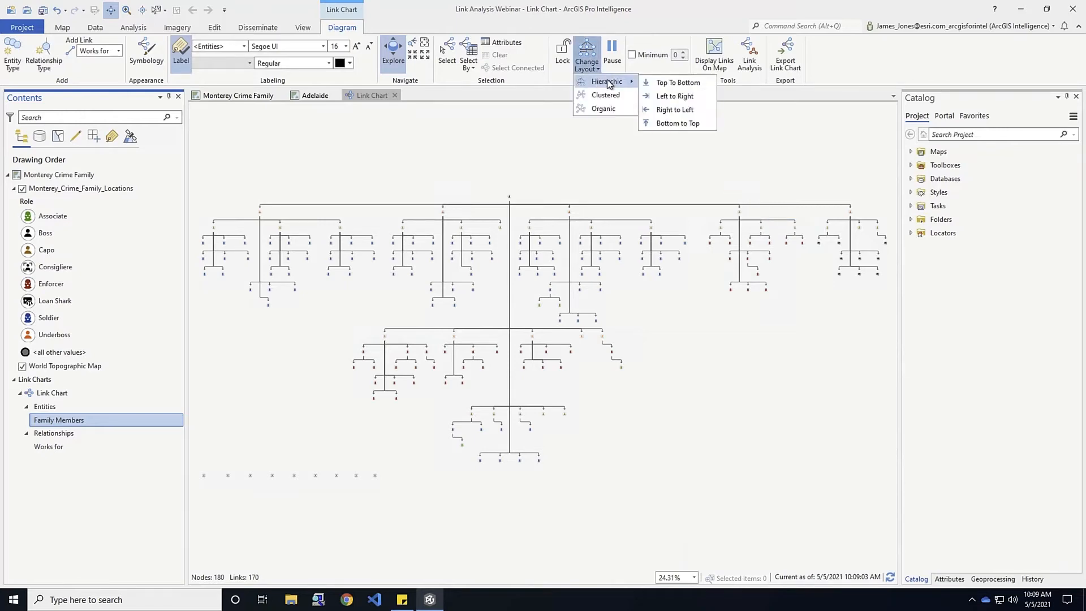
left_click(668, 97)
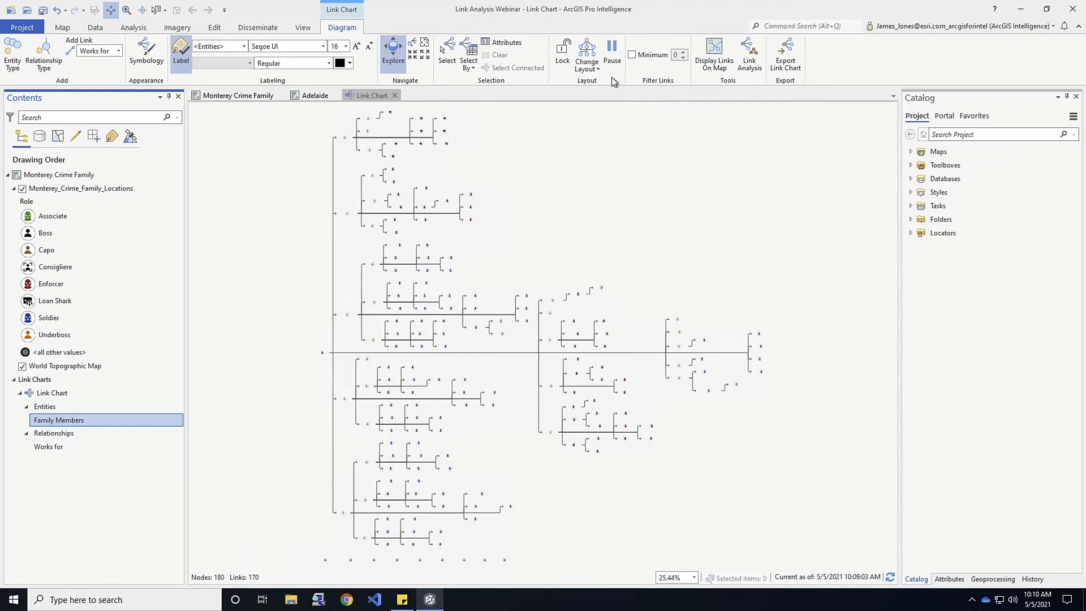
left_click(586, 62)
mouse_move(595, 81)
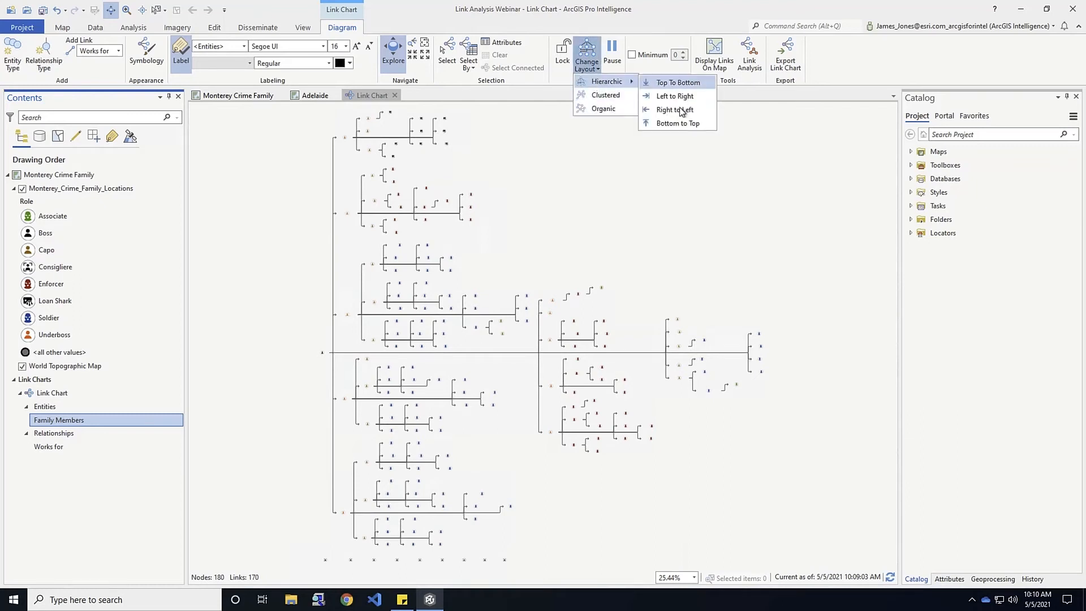
left_click(679, 110)
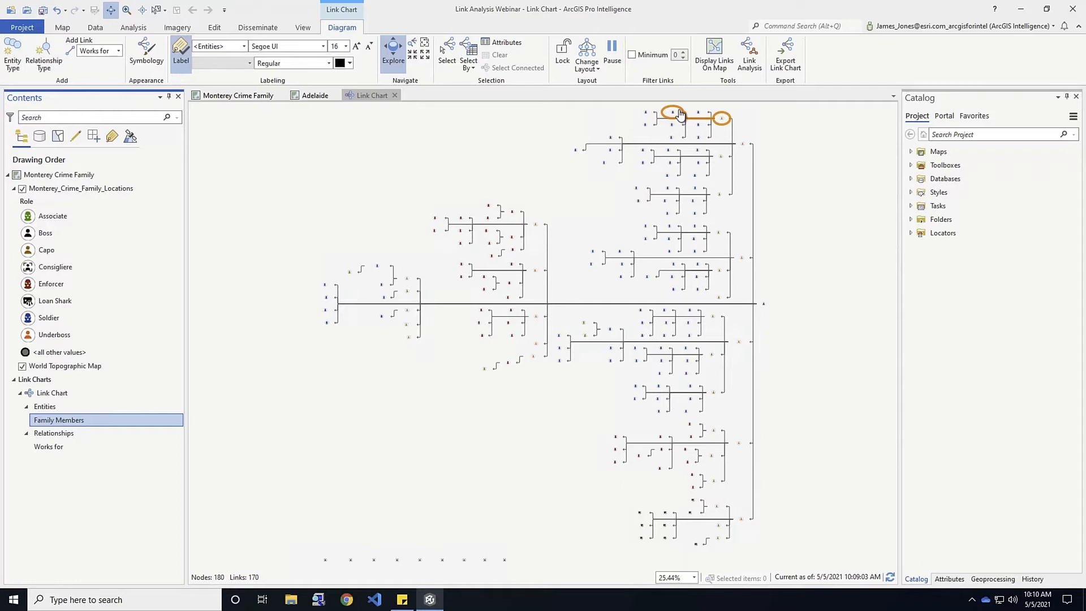
left_click(587, 66)
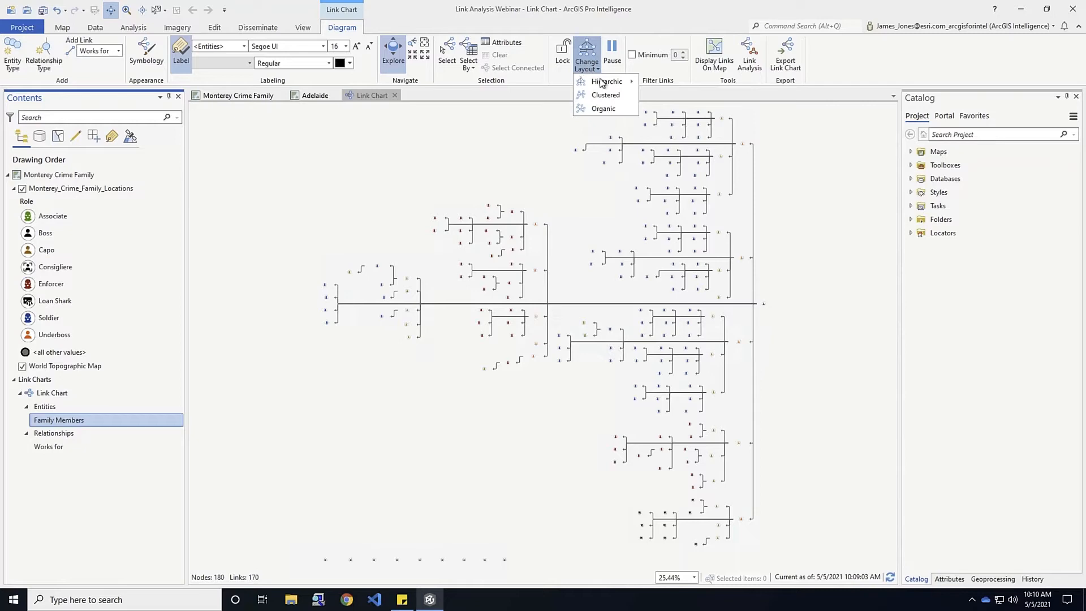
mouse_move(605, 85)
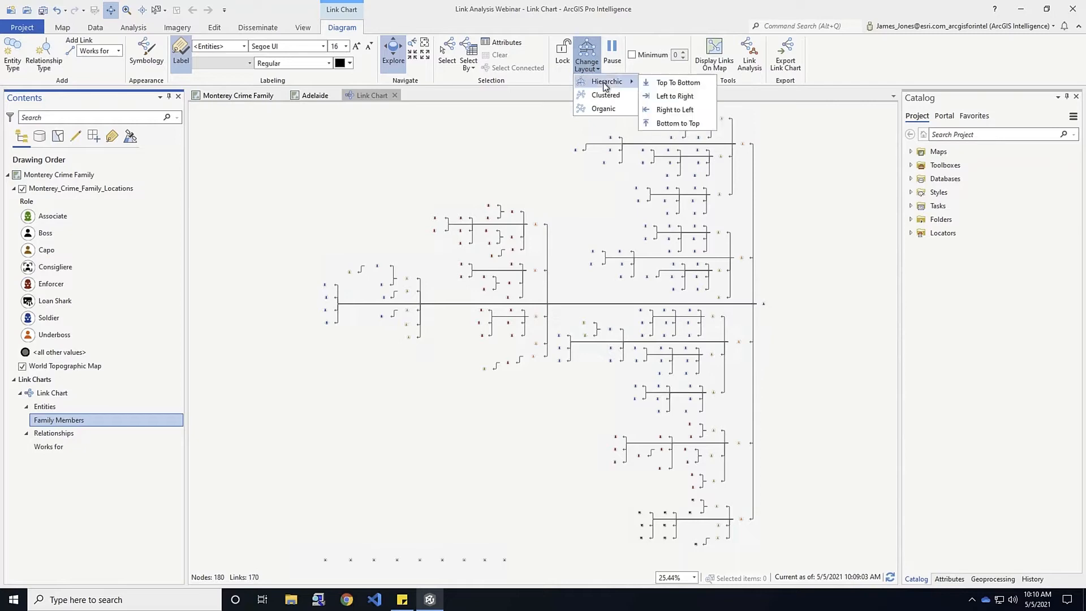
left_click(674, 83)
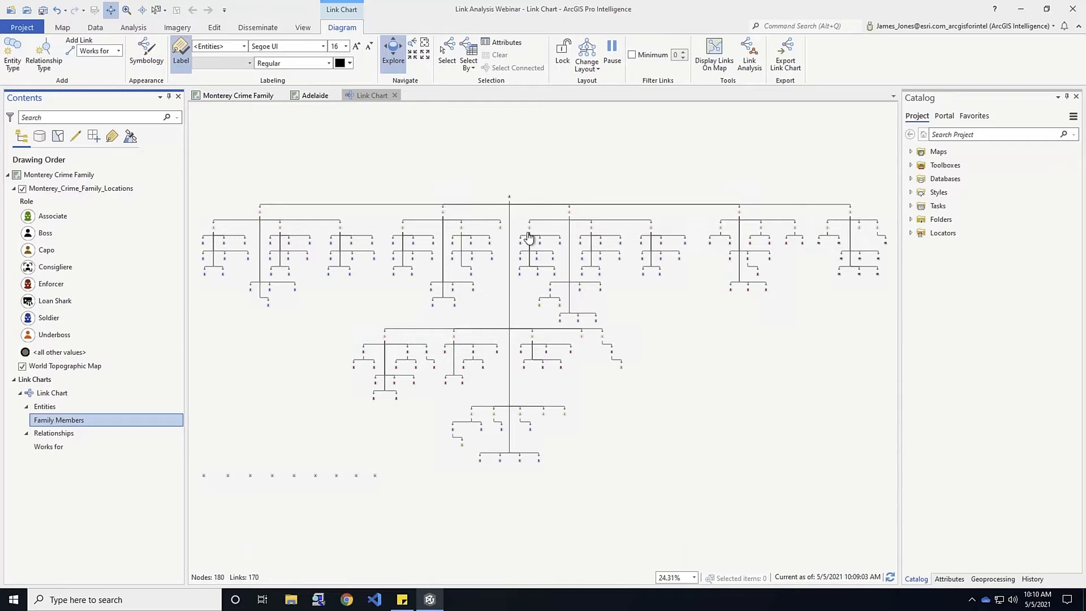
scroll(529, 237, "up", 1)
scroll(530, 236, "up", 3)
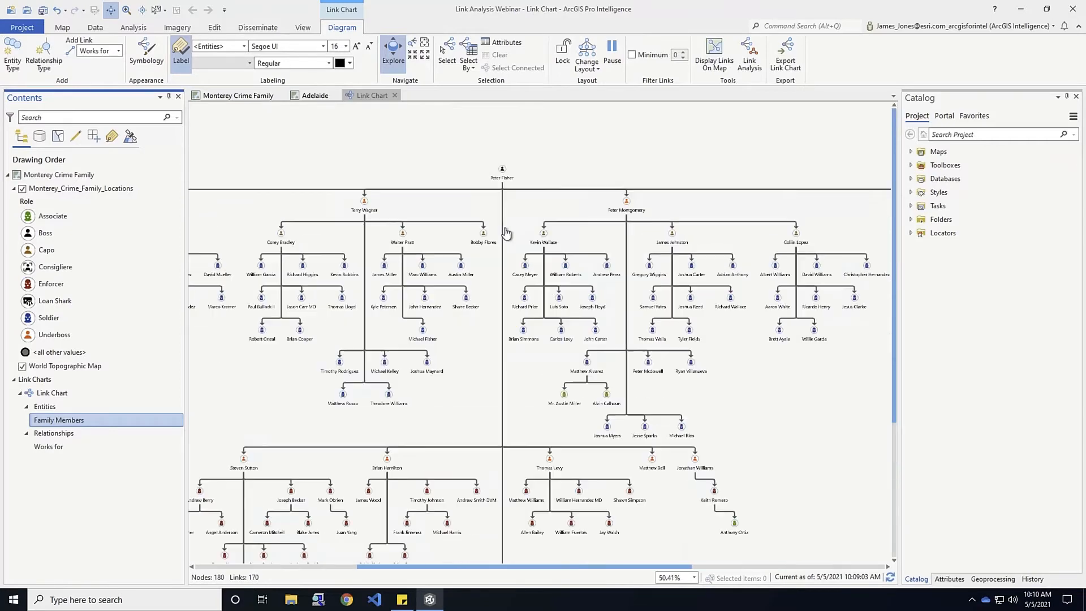
scroll(491, 244, "up", 2)
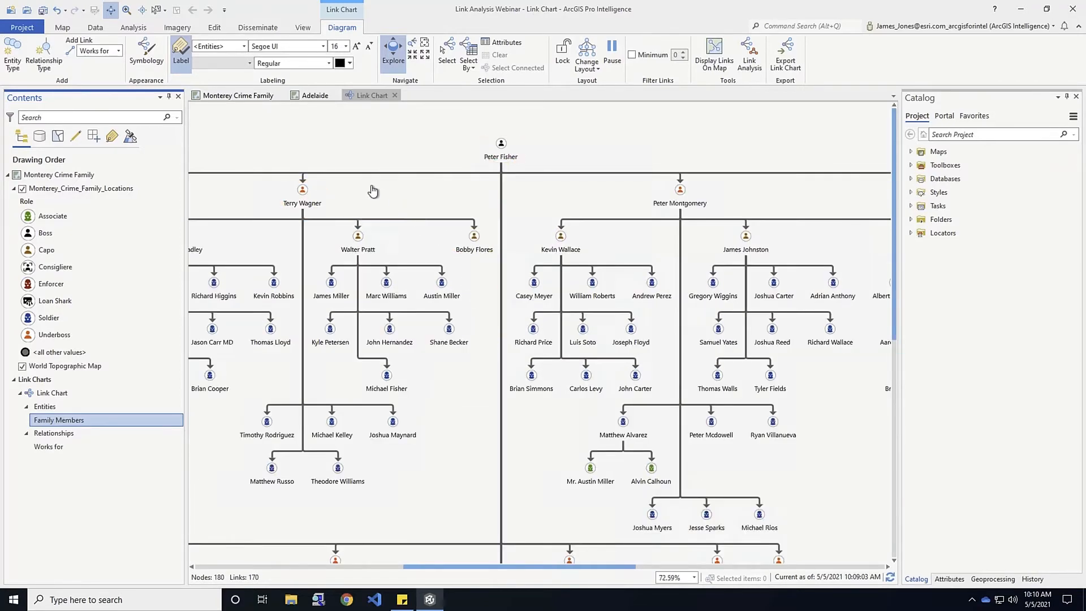
left_click_drag(365, 195, 690, 200)
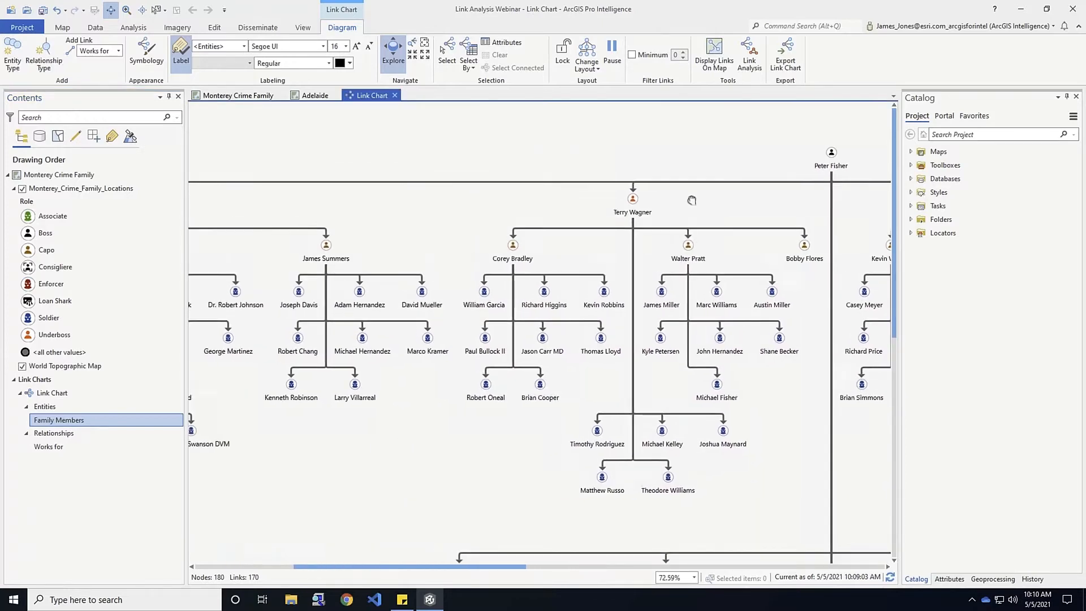
left_click_drag(424, 234, 623, 220)
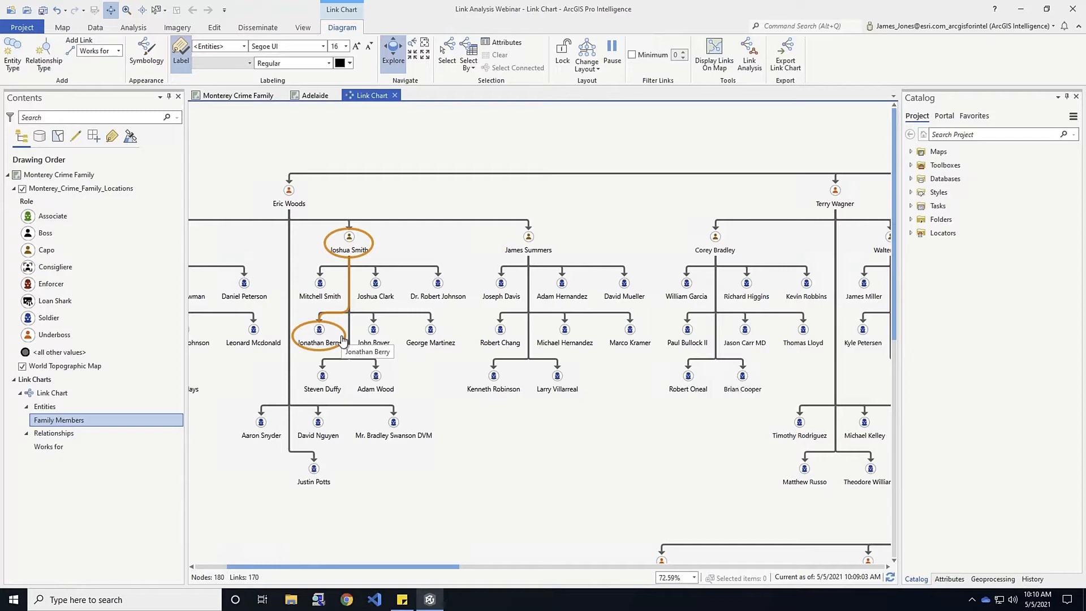
left_click_drag(485, 474, 459, 367)
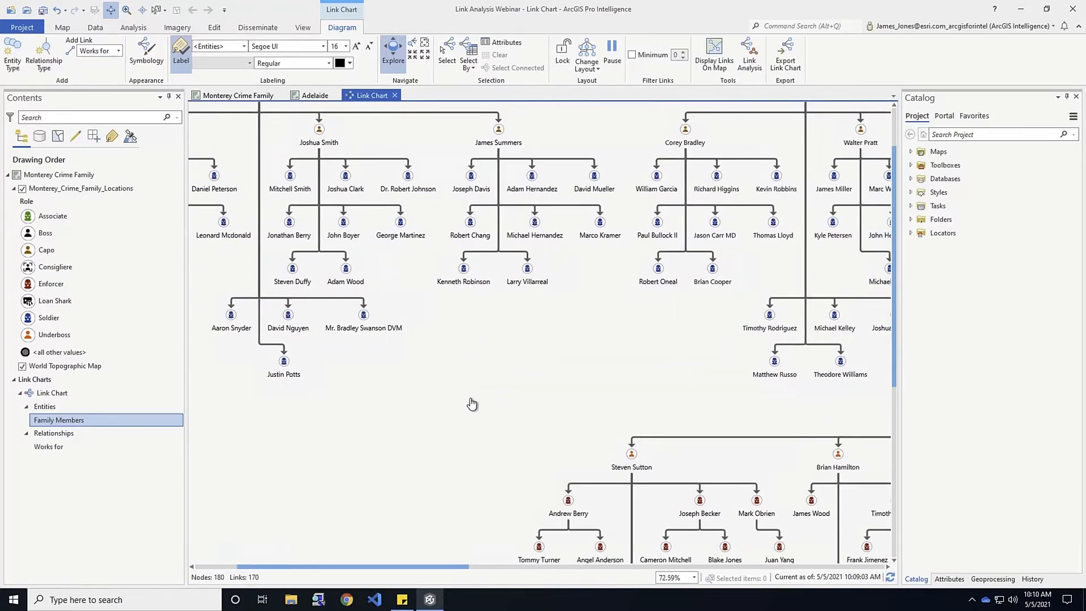
scroll(472, 399, "down", 1)
left_click_drag(571, 411, 431, 353)
left_click_drag(632, 368, 464, 260)
left_click_drag(846, 416, 698, 468)
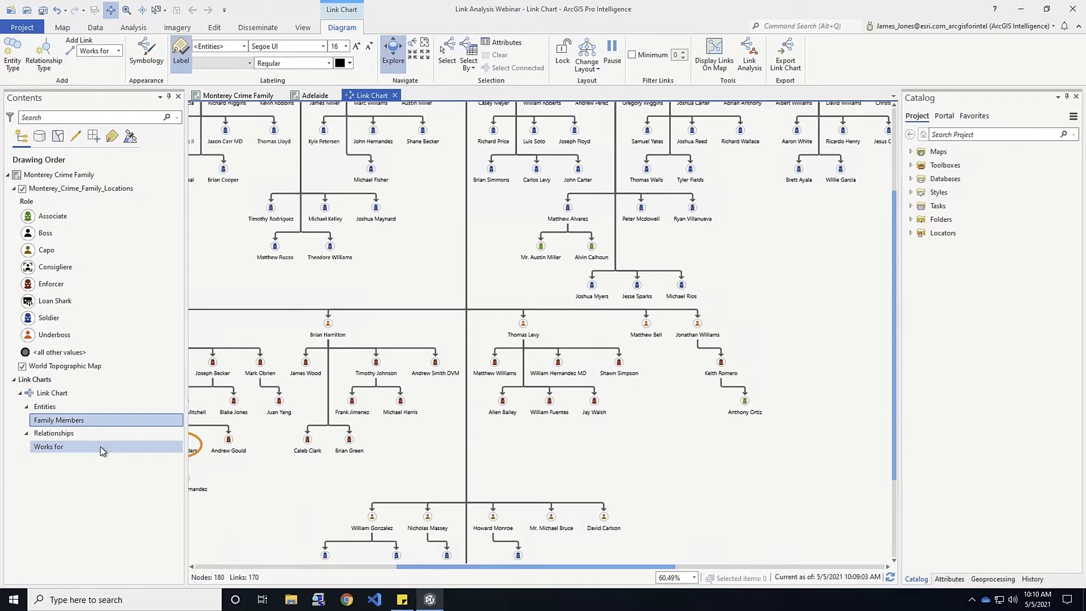
scroll(335, 470, "down", 2)
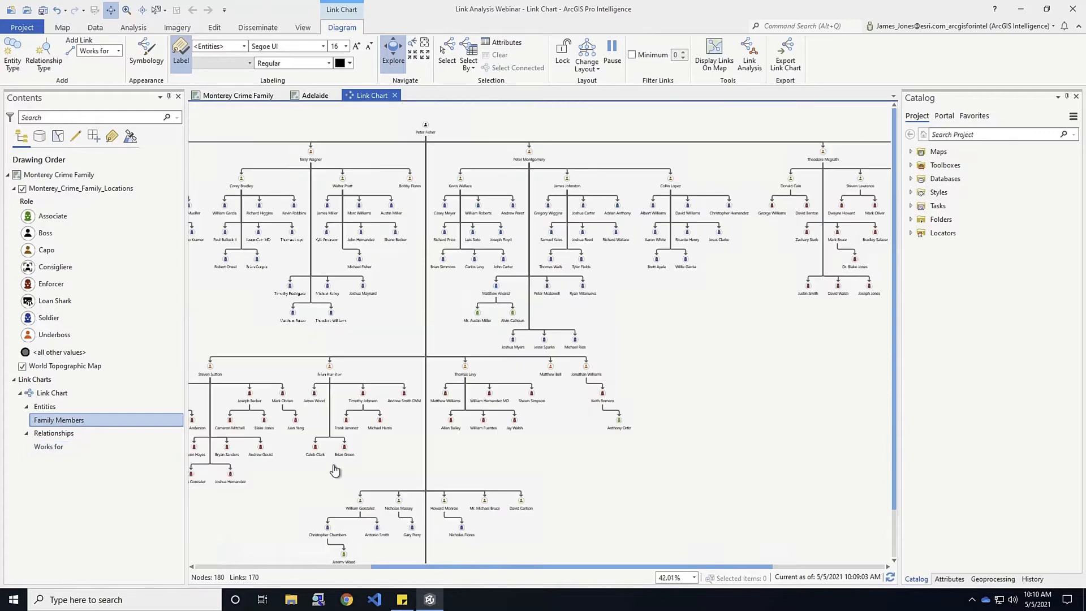
scroll(339, 475, "down", 1)
left_click_drag(305, 489, 512, 432)
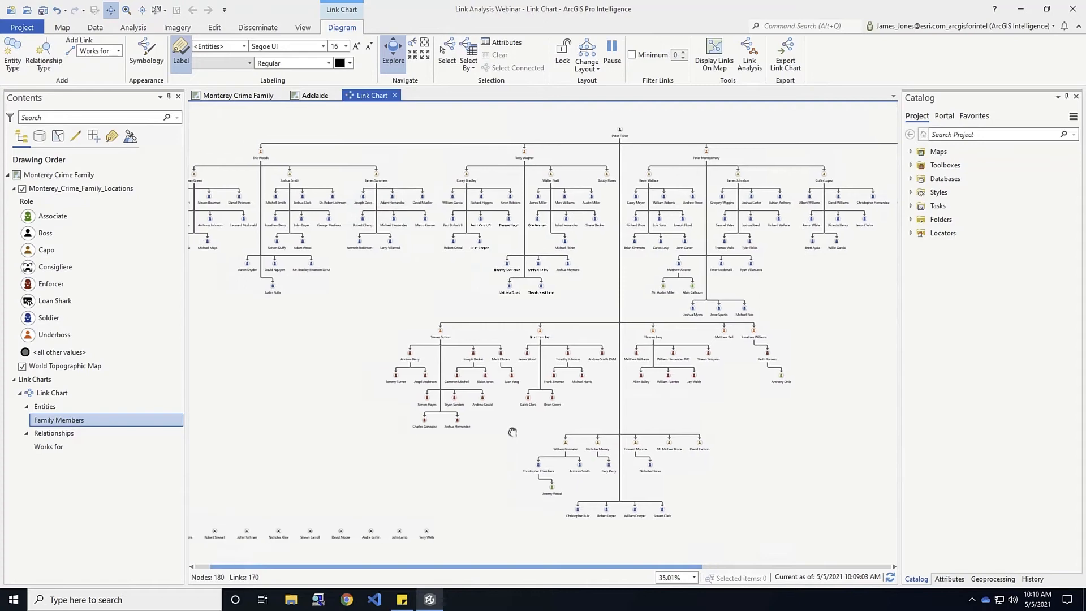
left_click_drag(391, 463, 495, 431)
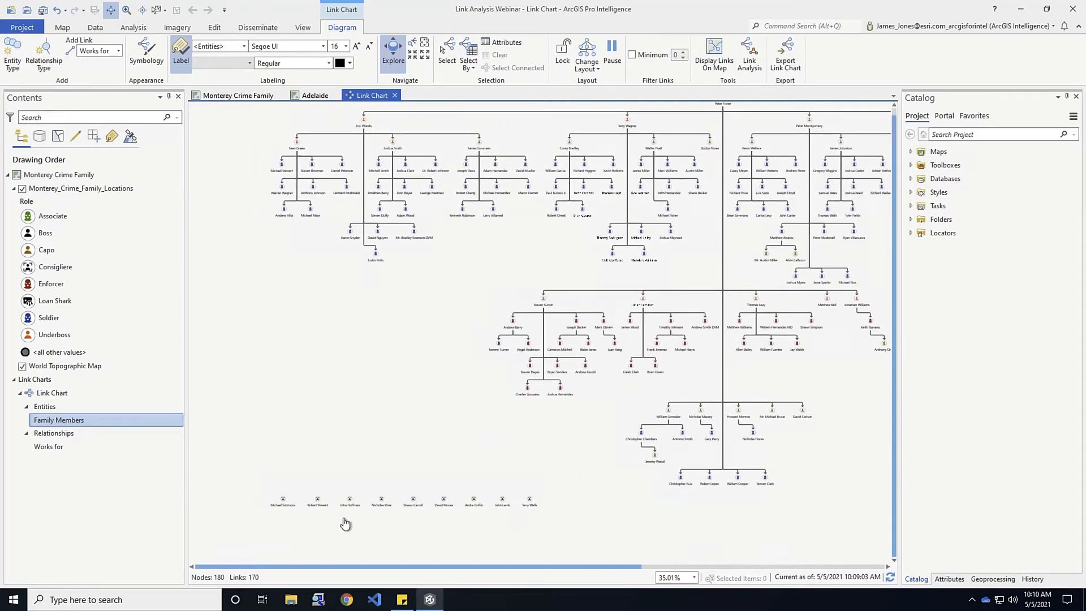
scroll(345, 520, "up", 2)
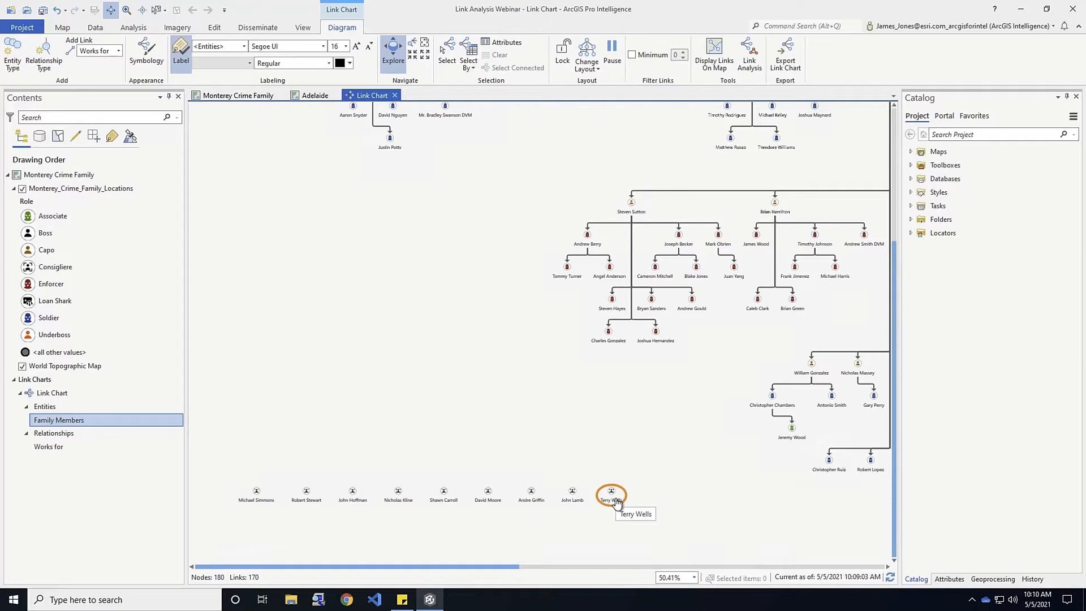
scroll(715, 464, "up", 1)
scroll(715, 463, "down", 2)
scroll(716, 463, "down", 2)
left_click_drag(610, 475, 557, 462)
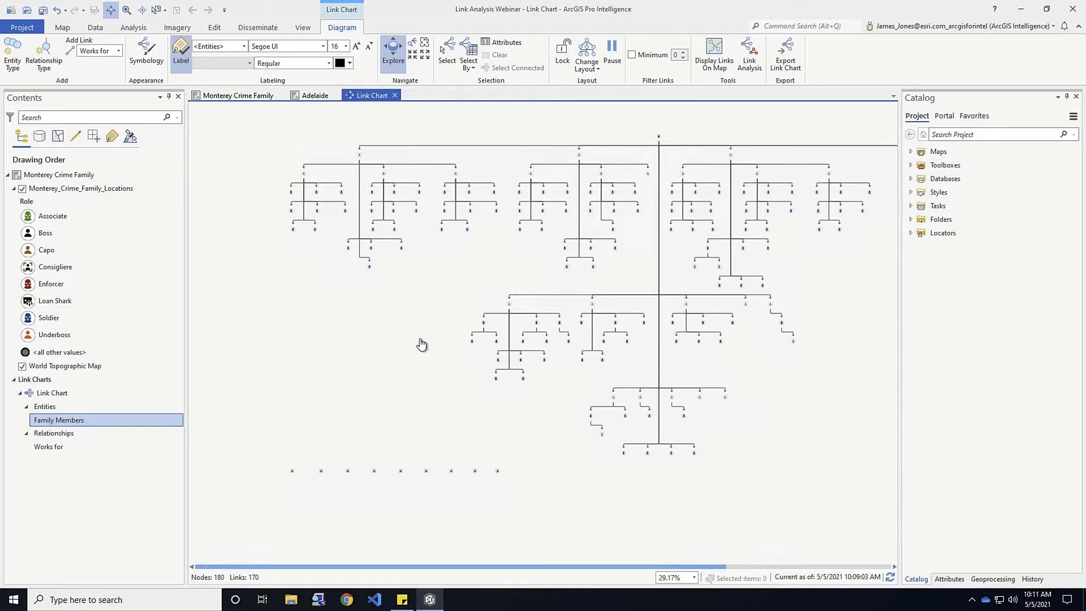
Filter out nodes with no links, leaving 171 of 180 Family Members nodes on the chart
left_click(632, 56)
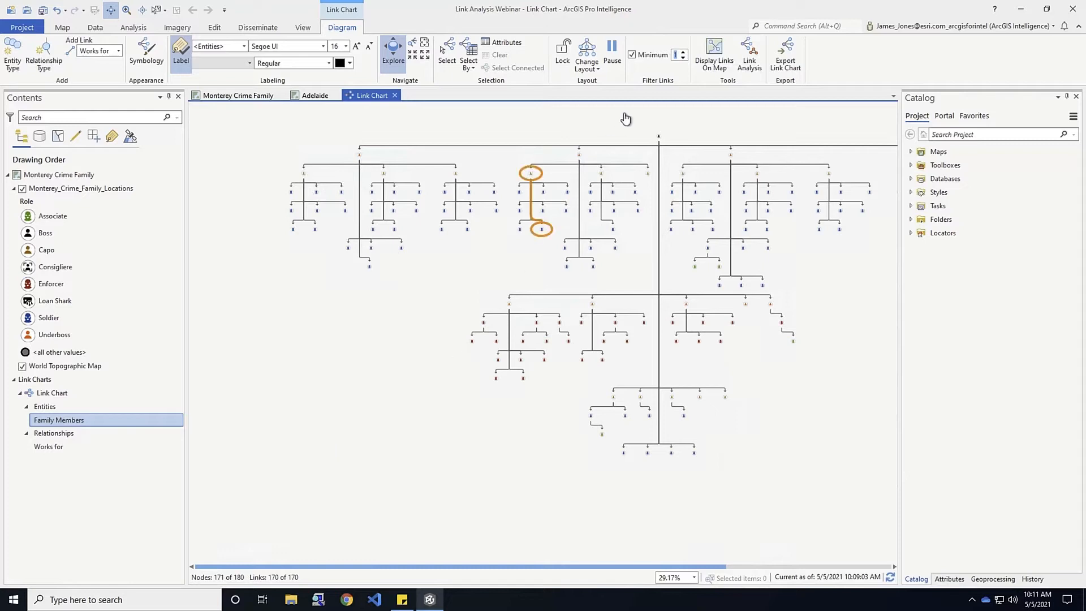
left_click(682, 58)
left_click(683, 52)
left_click(247, 96)
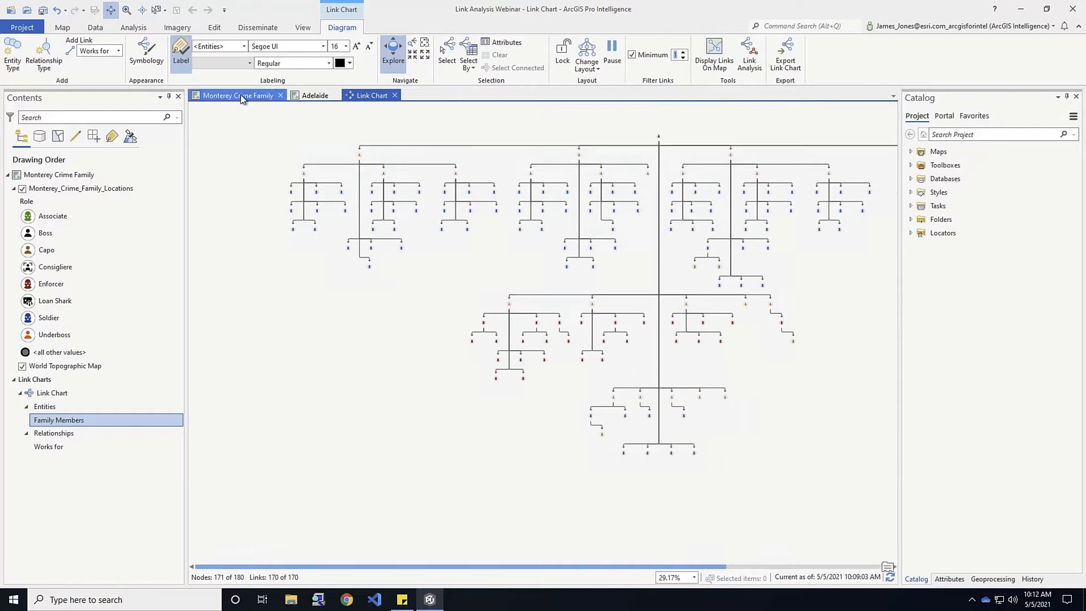
Dock the link chart beside the map, zoom to the family locations layer, and enable Select
left_click(372, 95)
left_click_drag(366, 96, 565, 338)
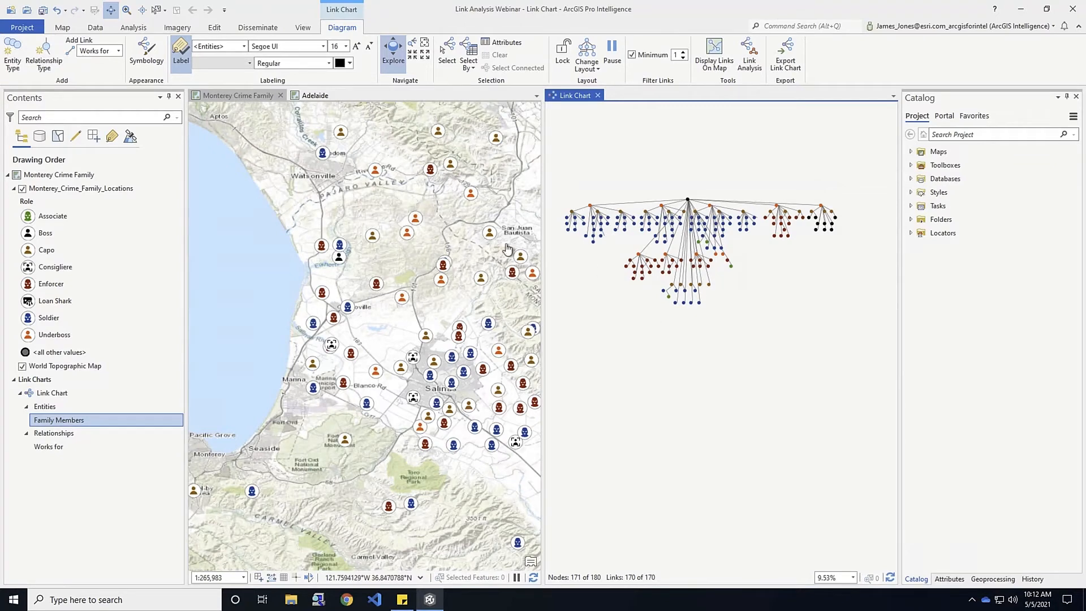
right_click(88, 193)
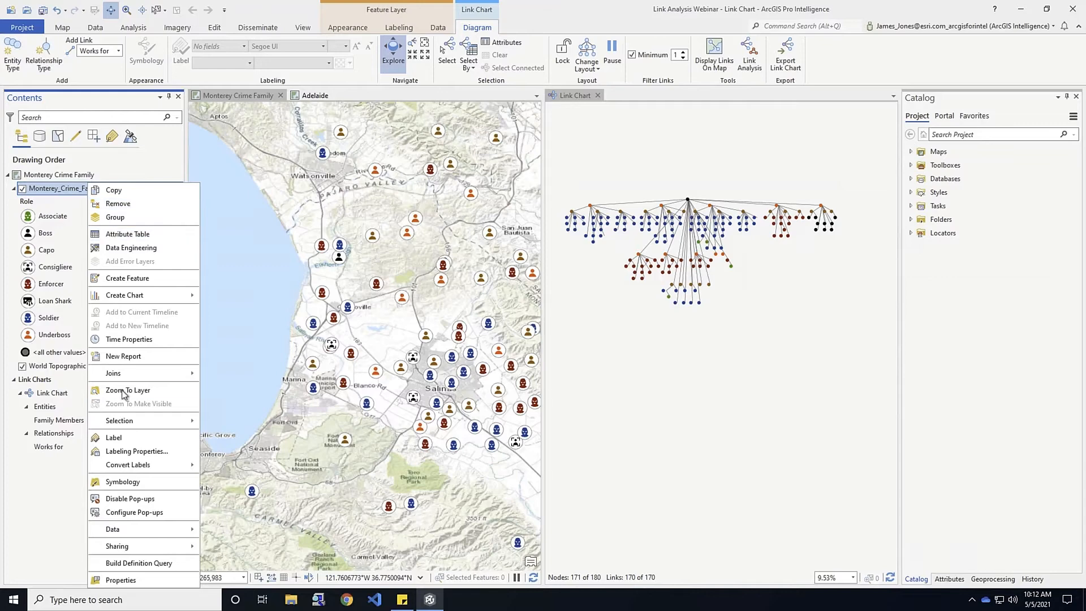
left_click(124, 390)
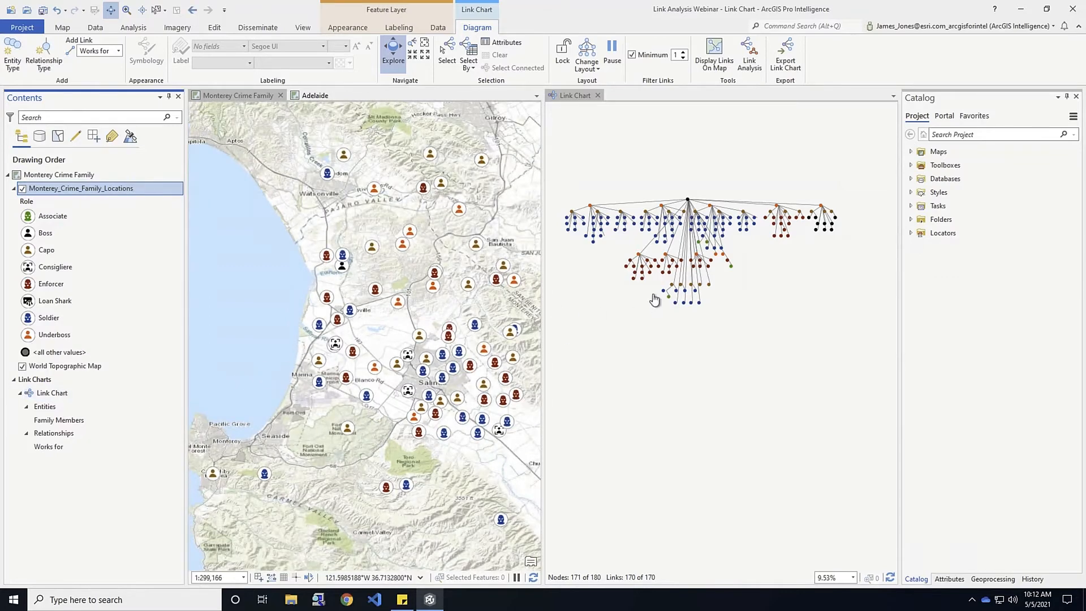
left_click(447, 51)
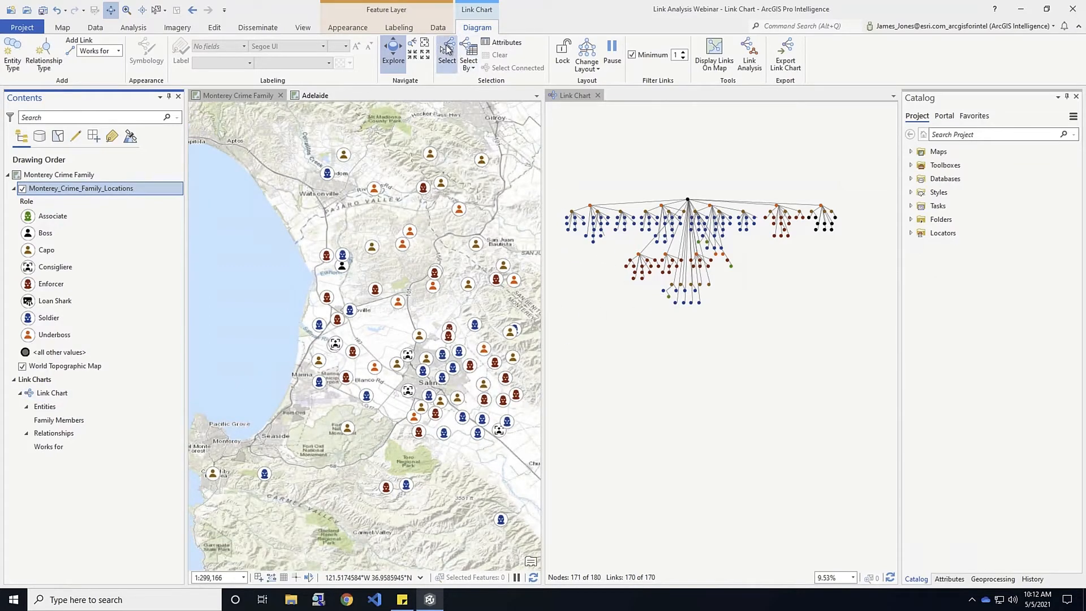
Select the root node with its 20 connected members and display their Works for links on the map
left_click_drag(560, 207, 588, 237)
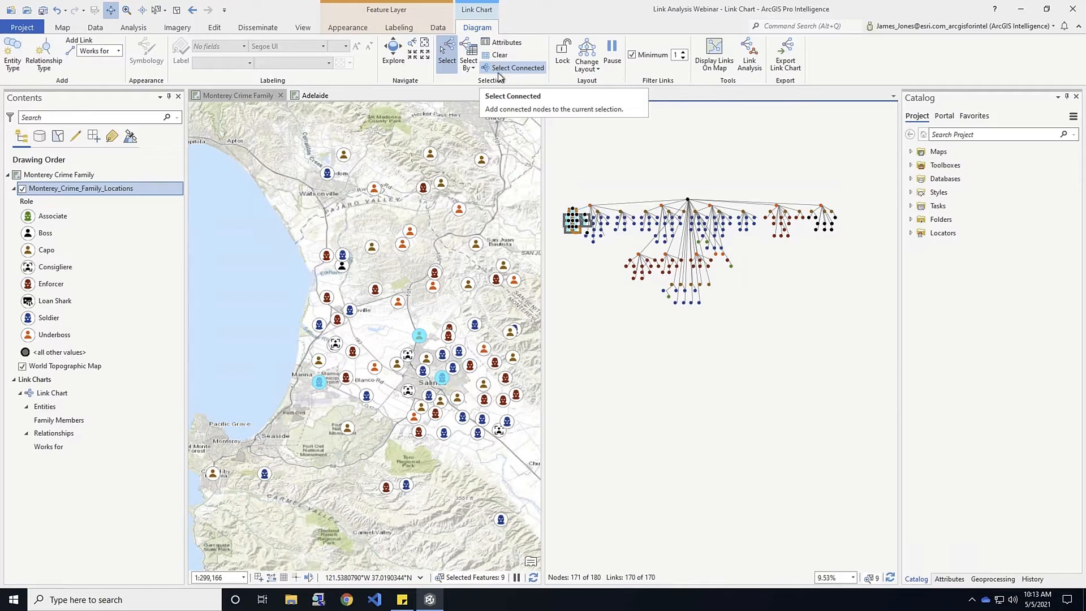
right_click(569, 224)
left_click(604, 230)
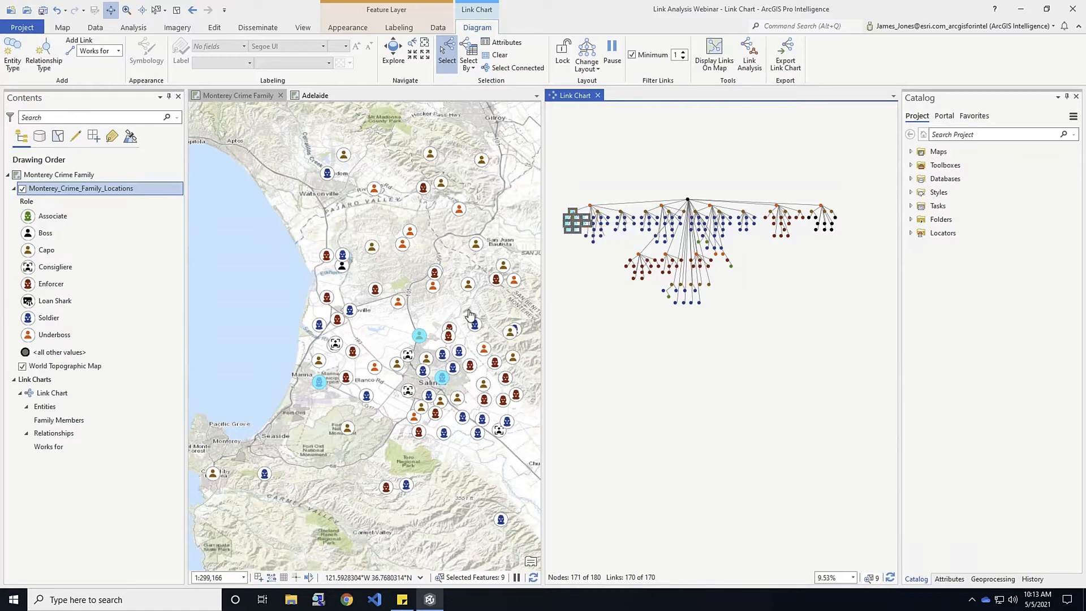
left_click(687, 197)
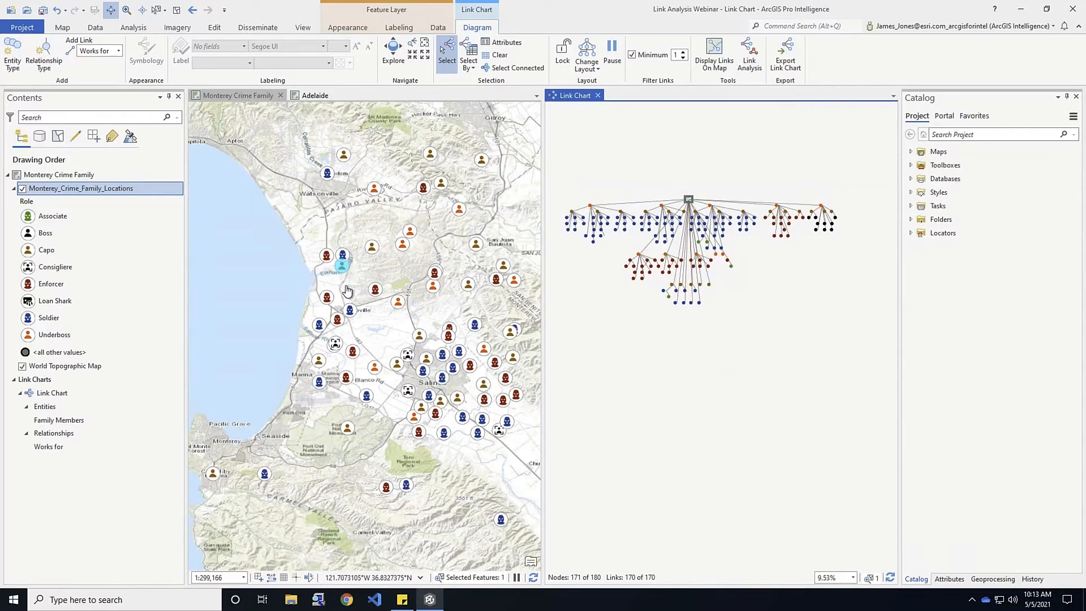
left_click(510, 70)
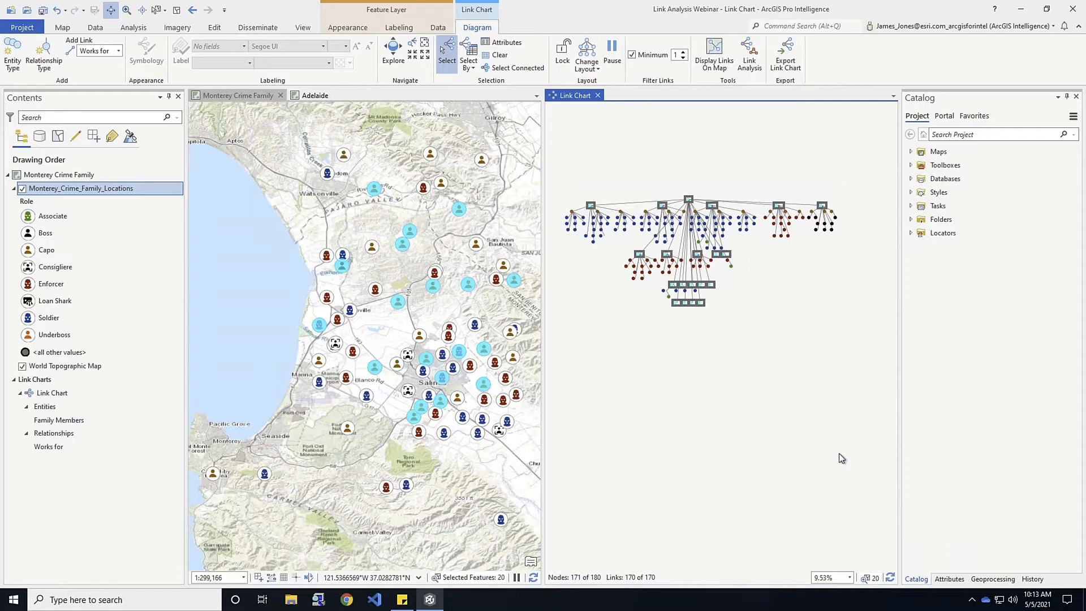
left_click(714, 57)
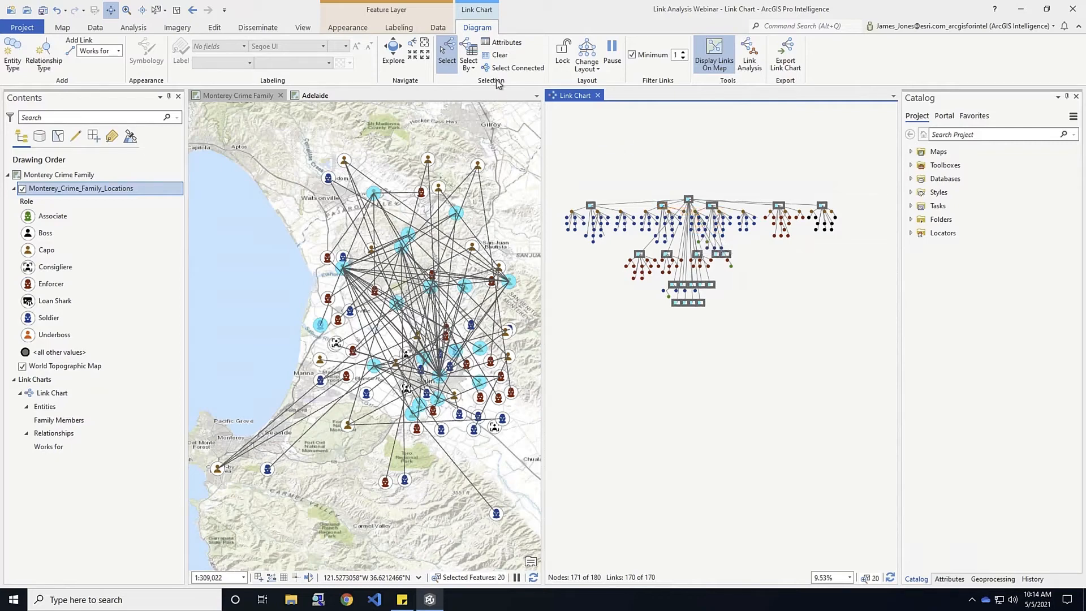
Clear the selection, view the Underboss member's attributes in the Attributes pane, then close the link chart
left_click(497, 55)
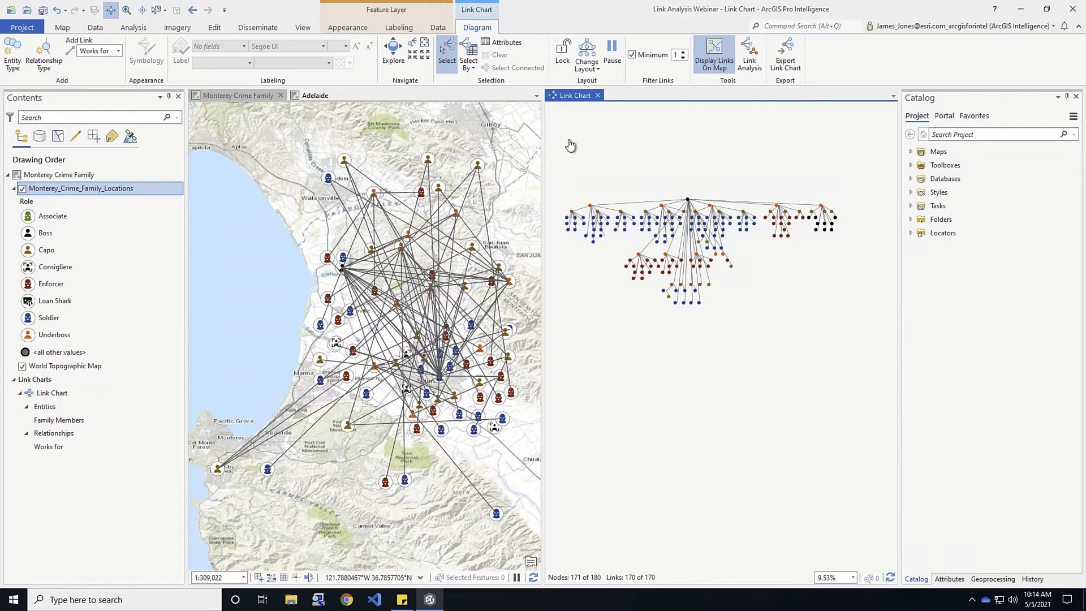
left_click(501, 43)
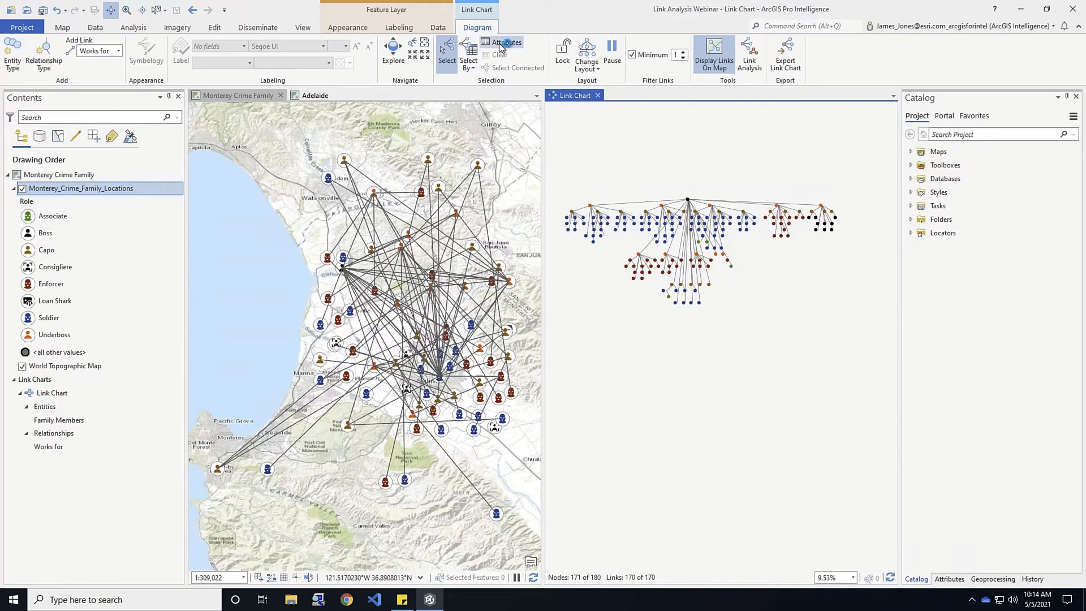
left_click(689, 200)
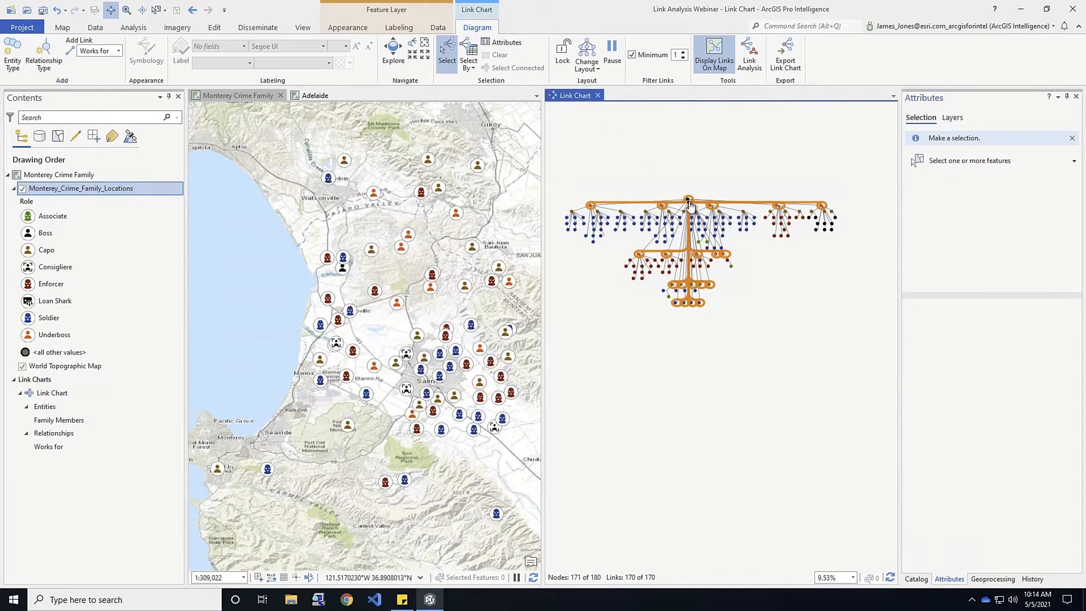
left_click(968, 165)
left_click(688, 200)
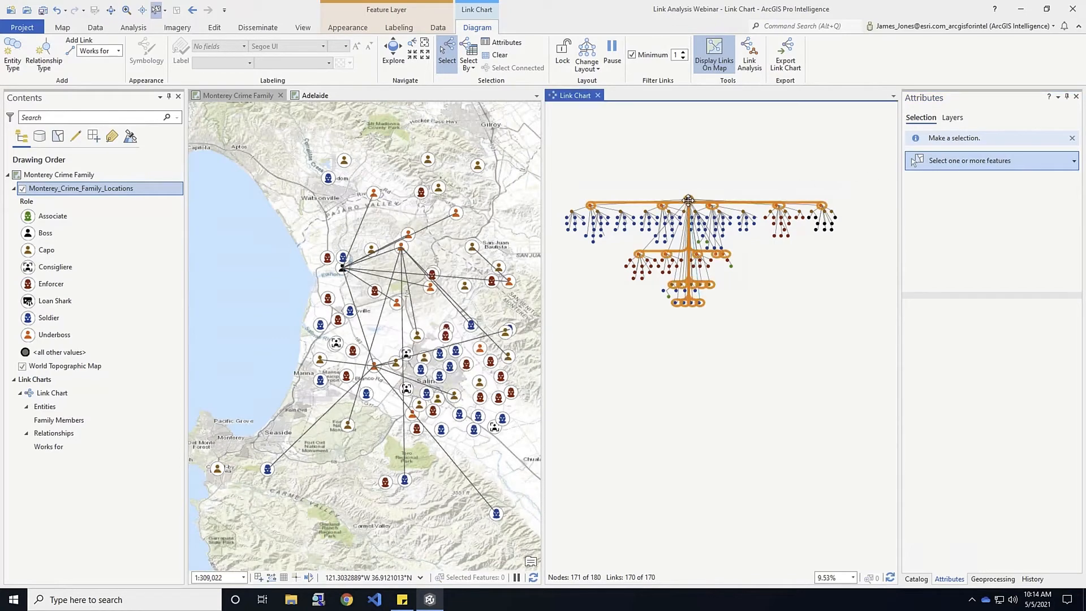
left_click(666, 256)
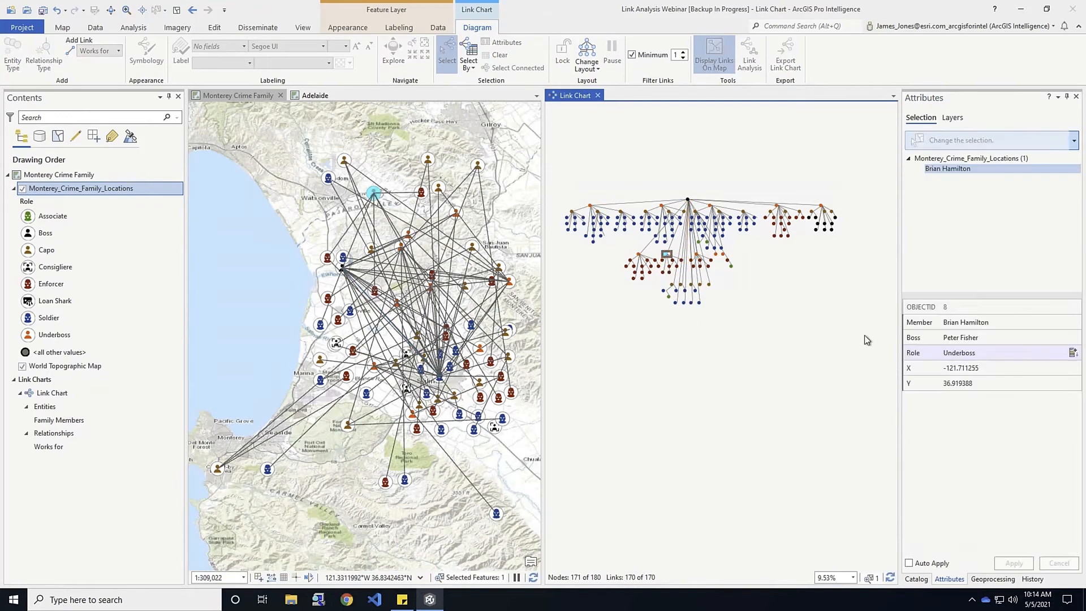
left_click(935, 170)
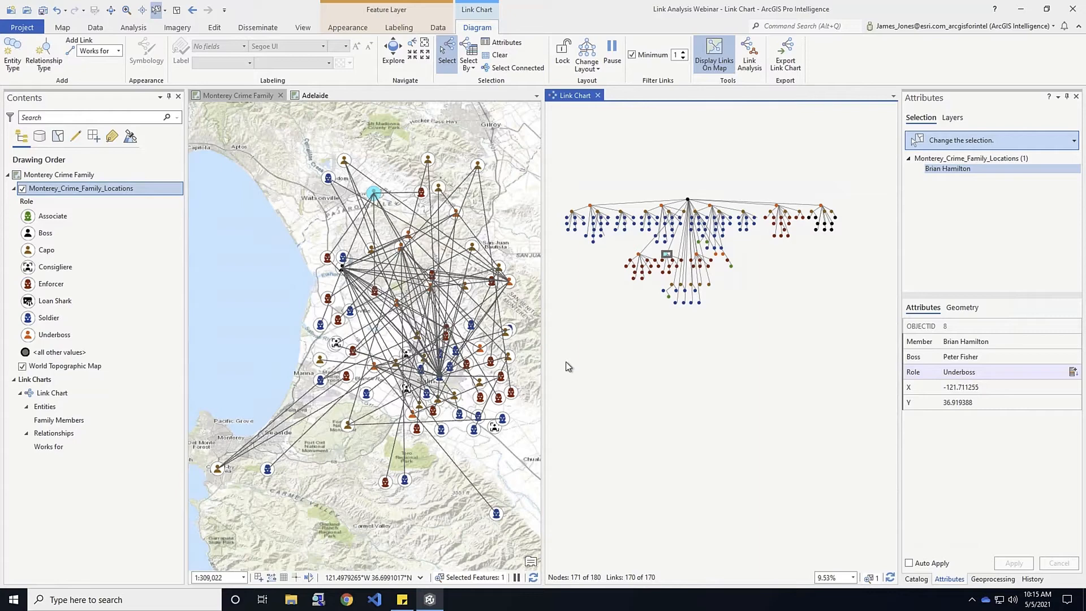
left_click(598, 95)
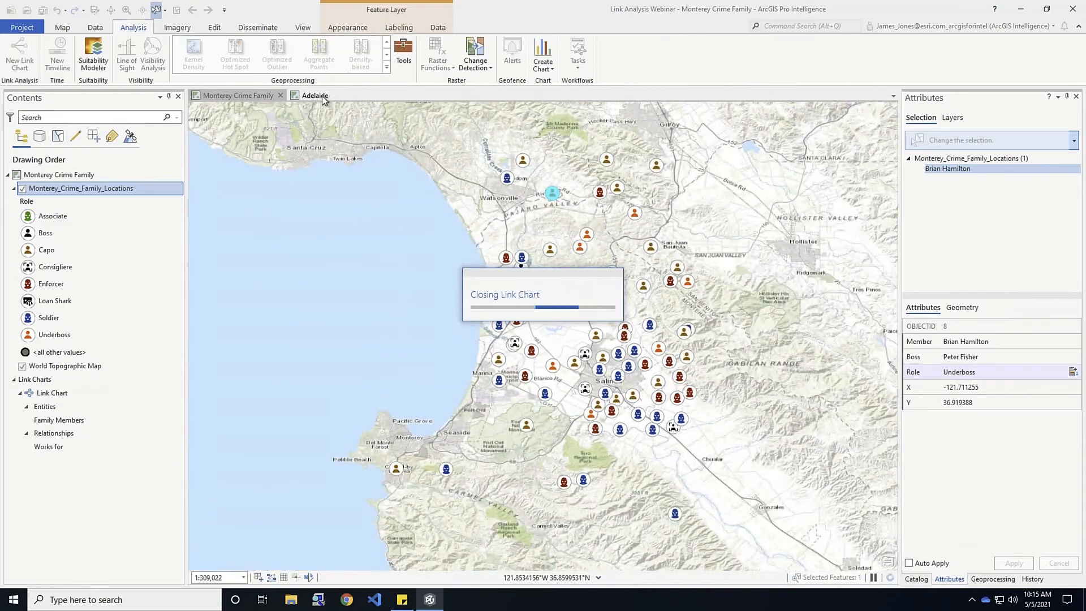
Clear the selected feature using the Map tab's Selection group
left_click(64, 28)
left_click(270, 54)
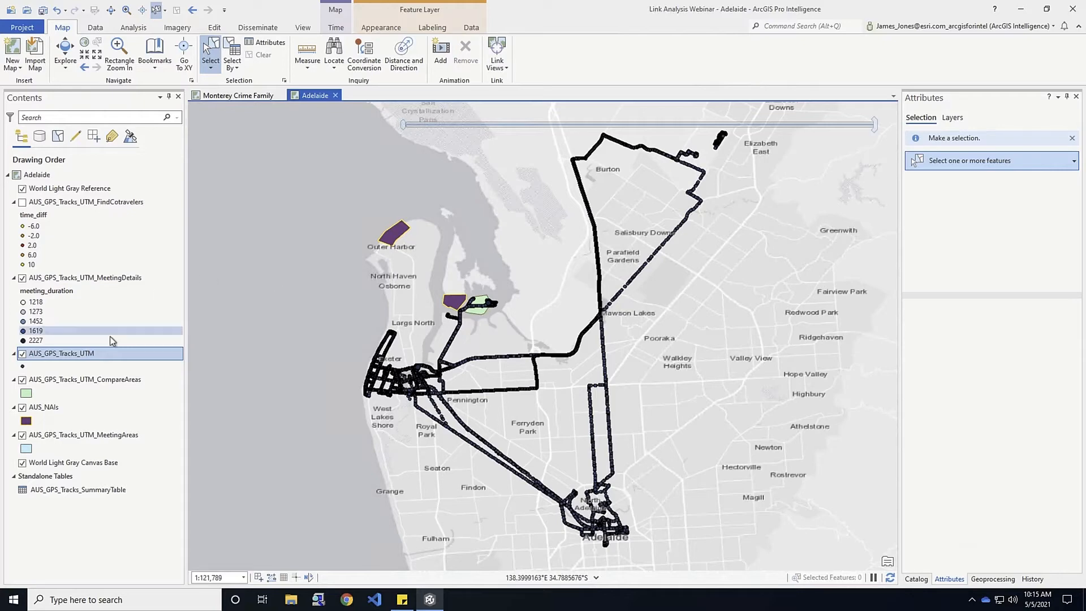
Review the AUS_GPS_Tracks_UTM attribute table and hide the AUS_GPS_Tracks_UTM_CompareAreas layer
right_click(63, 356)
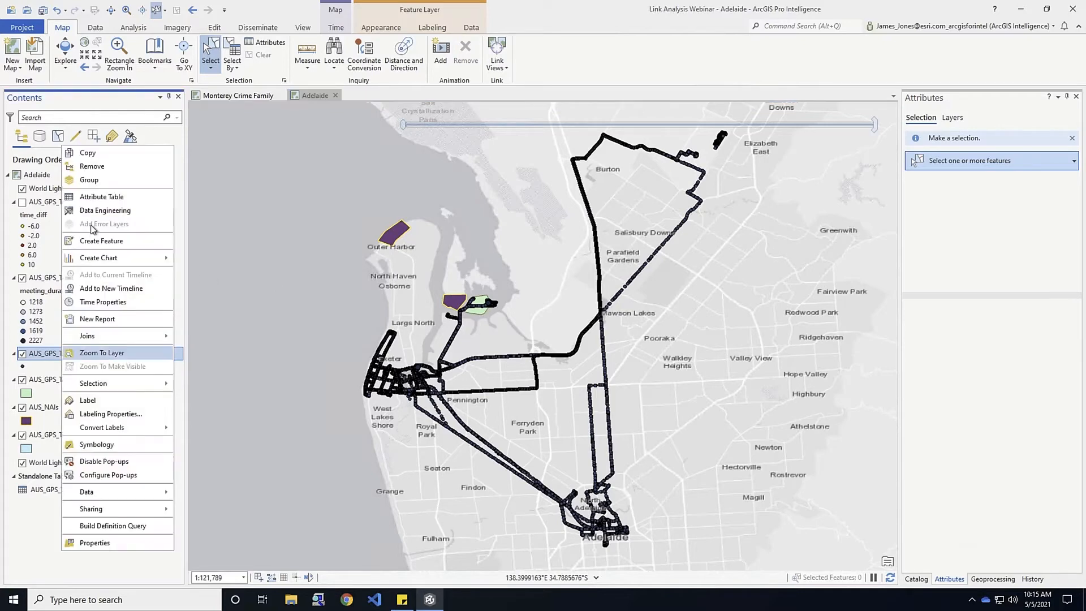
left_click(91, 199)
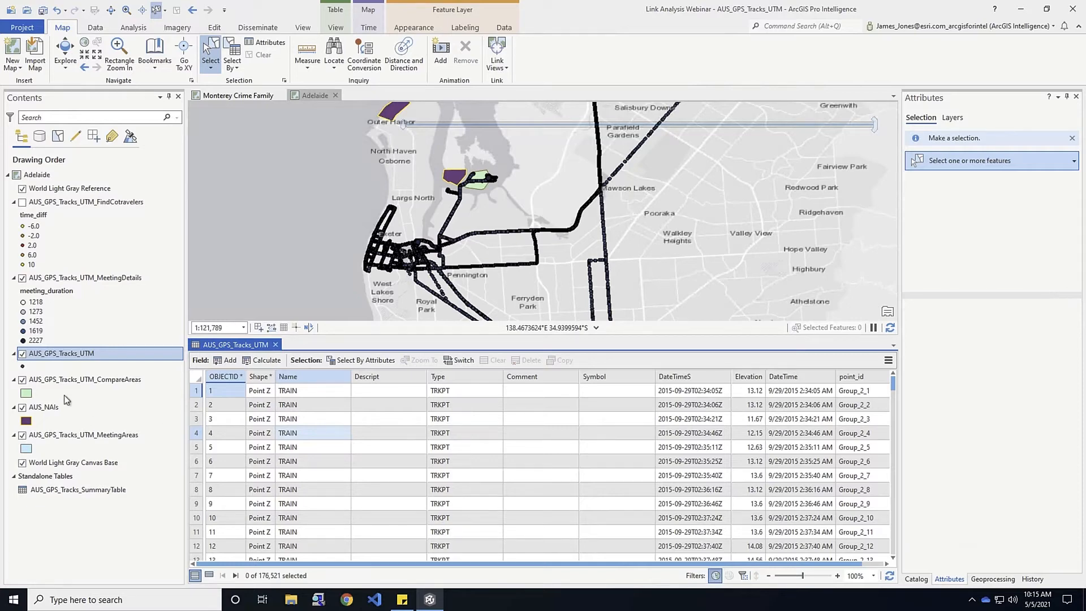
left_click(22, 379)
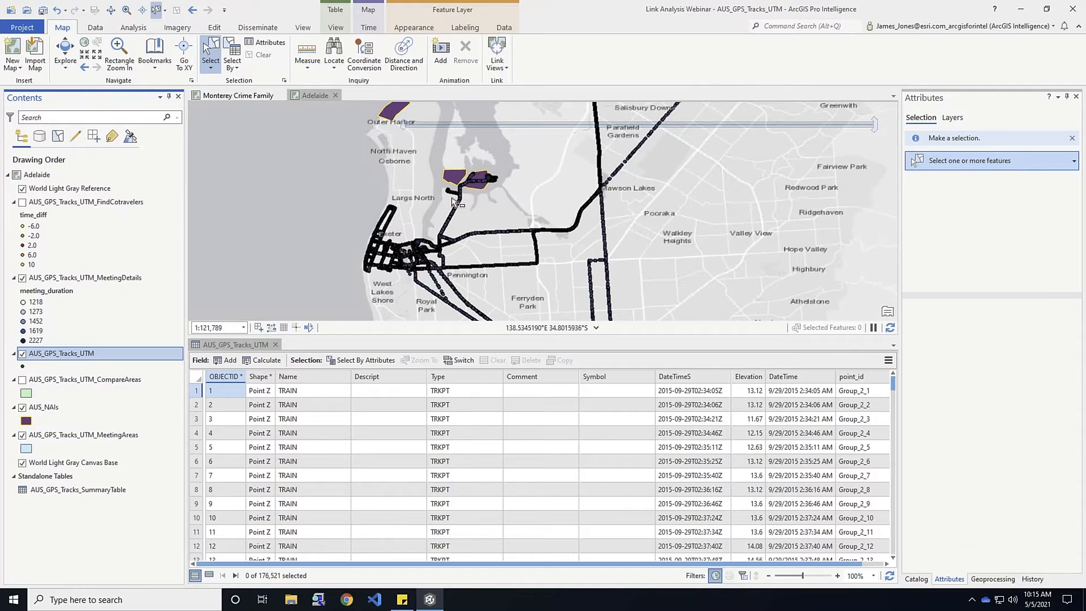
left_click(276, 344)
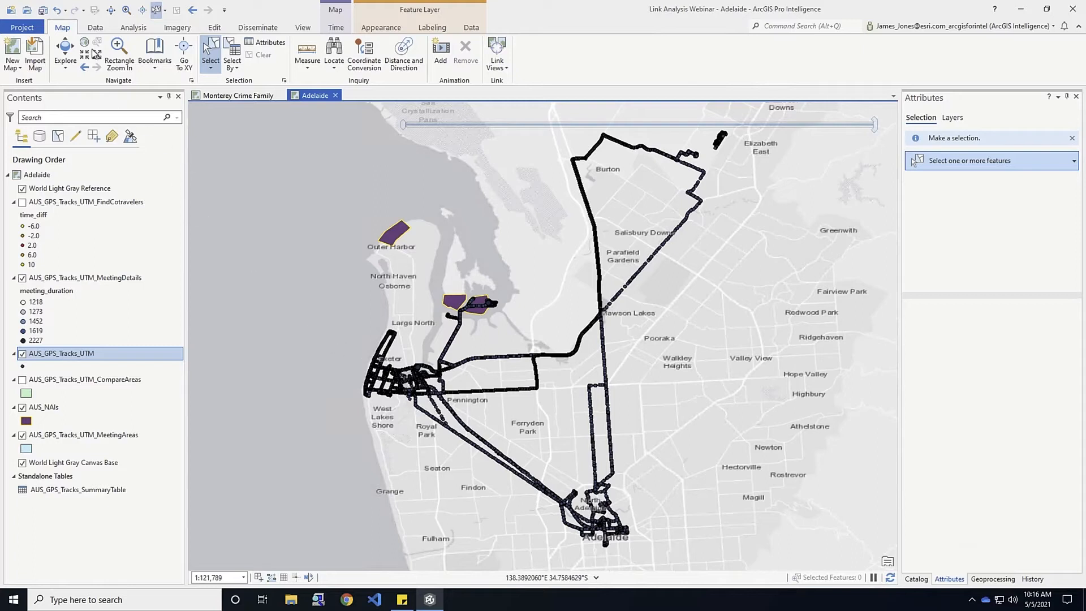
left_click(53, 244)
Create a blank link chart with New Link Chart on the Analysis tab
left_click(133, 28)
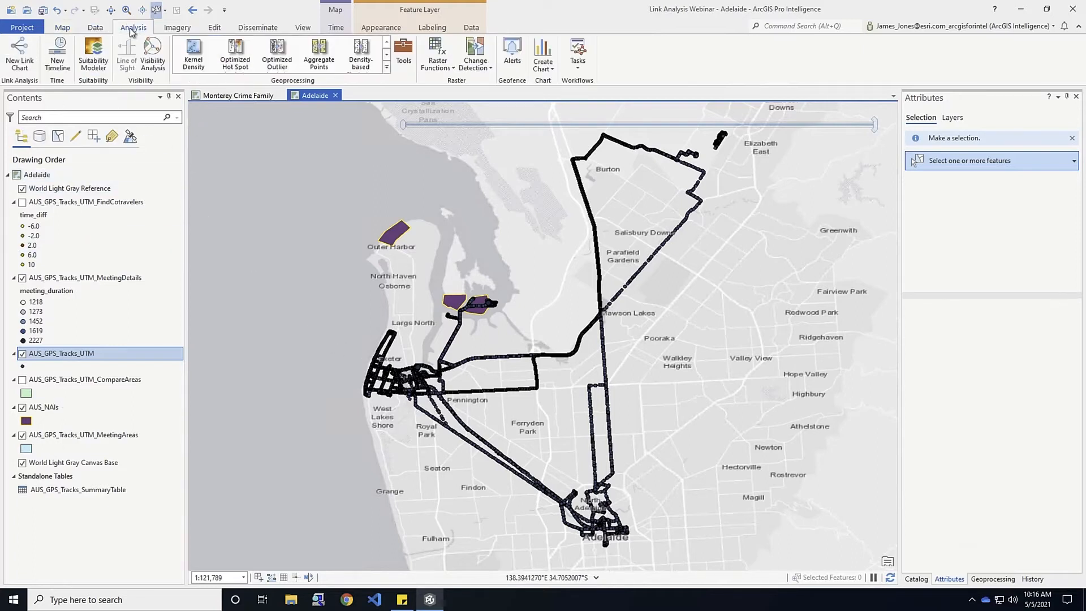
left_click(26, 55)
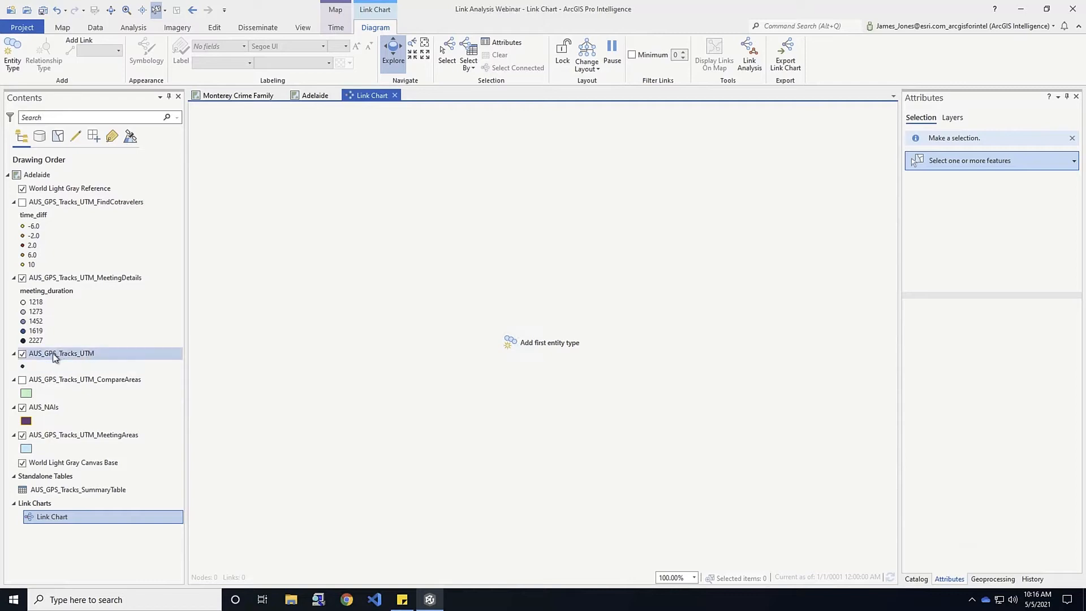
Add a Movers entity type from AUS_GPS_Tracks_UTM, identified by the Name field
left_click(12, 54)
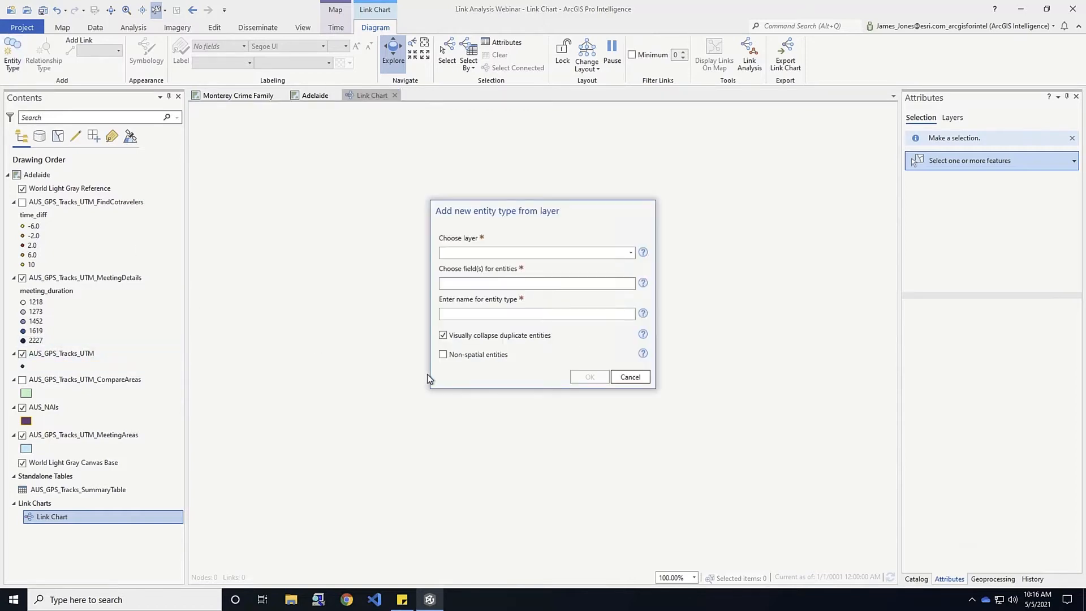
left_click(631, 252)
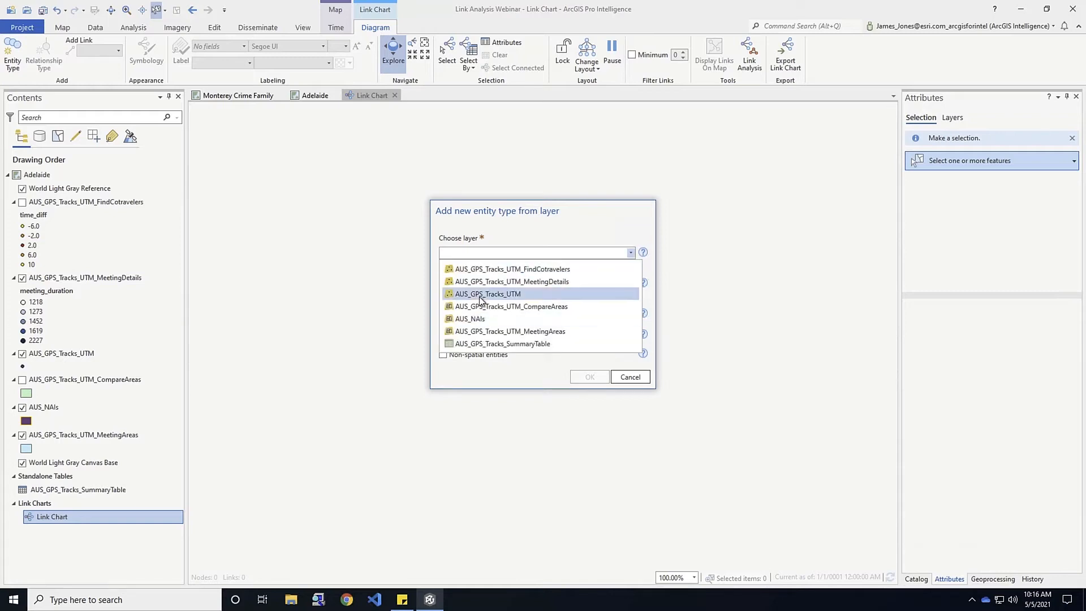
left_click(480, 294)
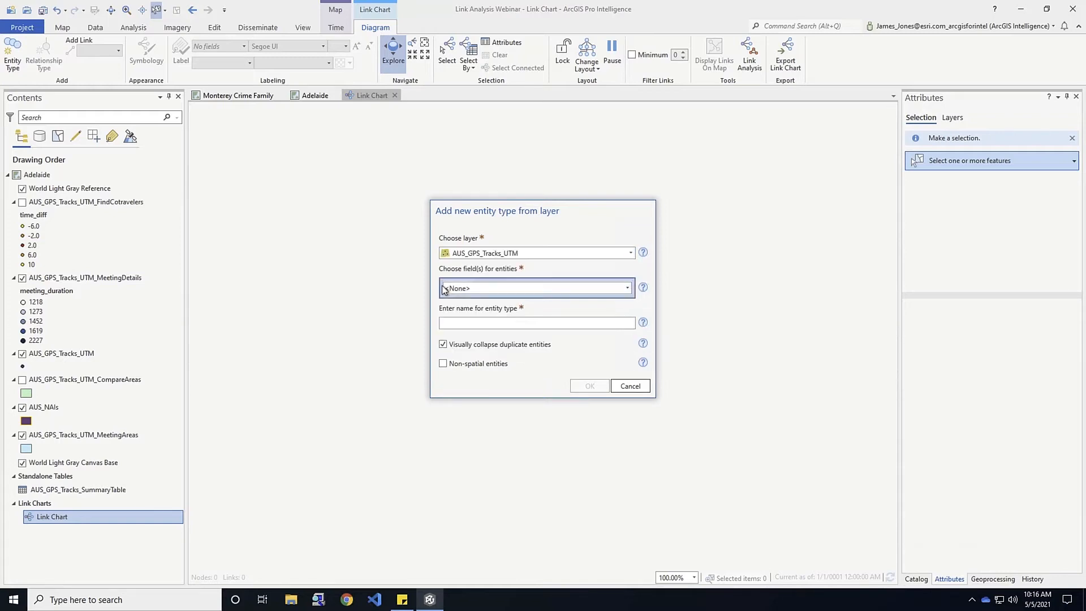
left_click(627, 288)
left_click(471, 324)
left_click(468, 343)
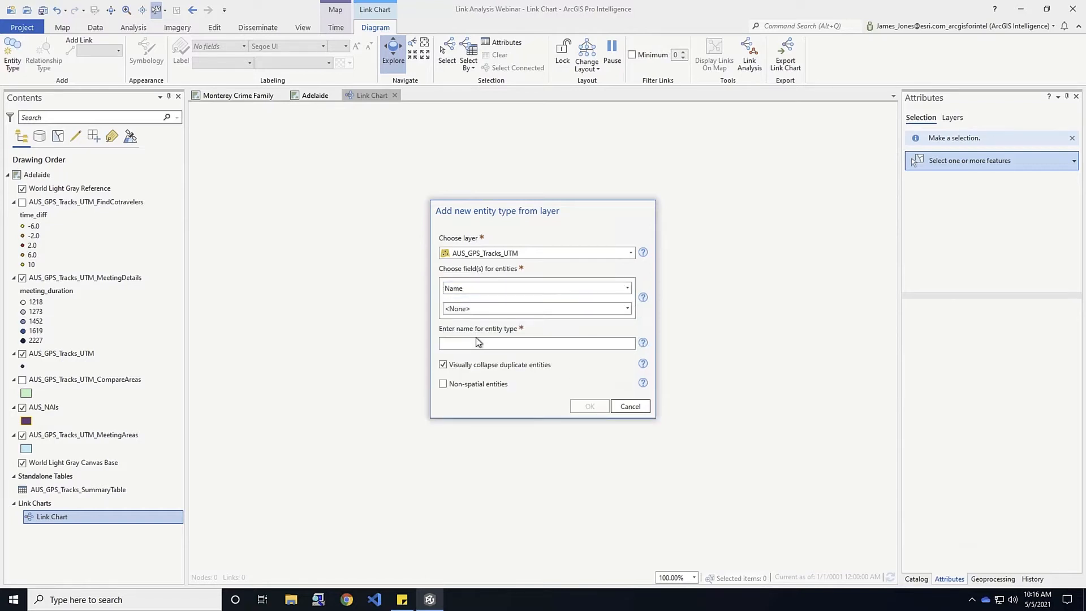
type("Movers")
left_click(589, 406)
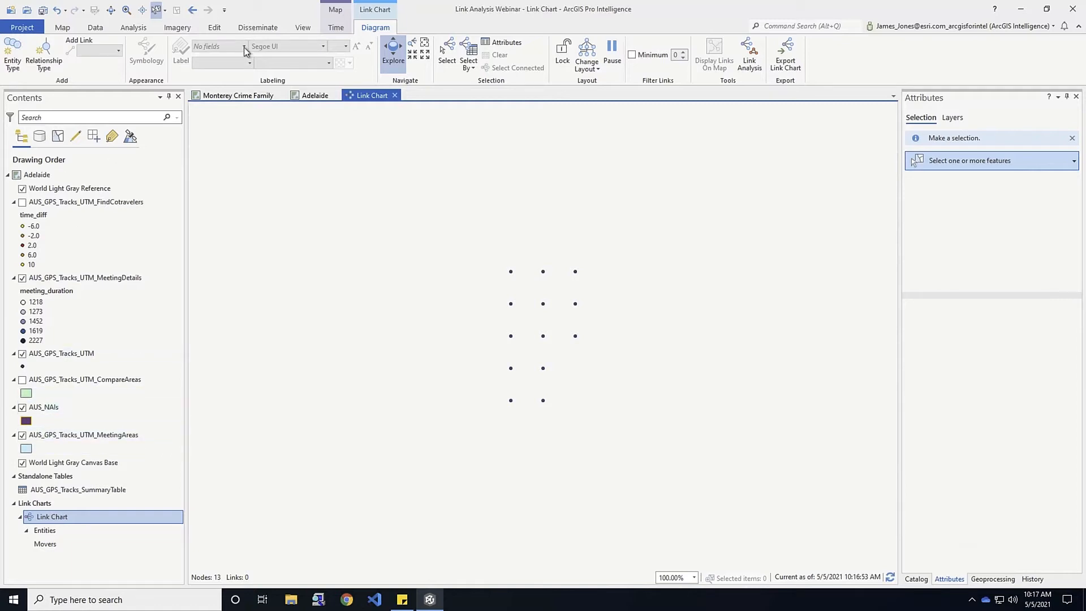
left_click(312, 95)
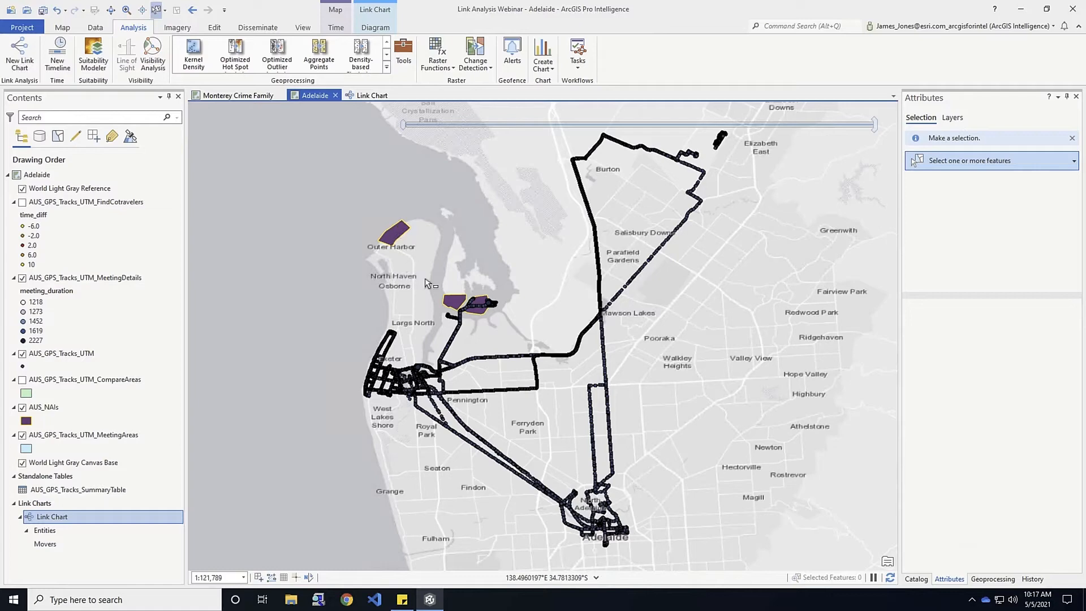
left_click(376, 96)
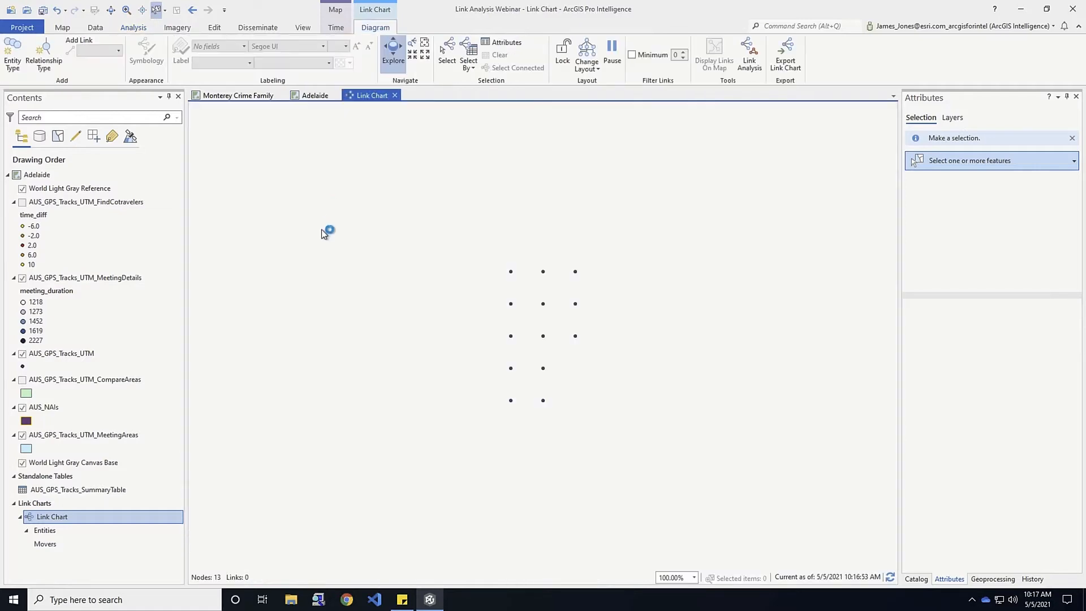
Add an NAIs entity type from AUS_NAIs keyed on 'name', then show the Adelaide map
left_click(15, 56)
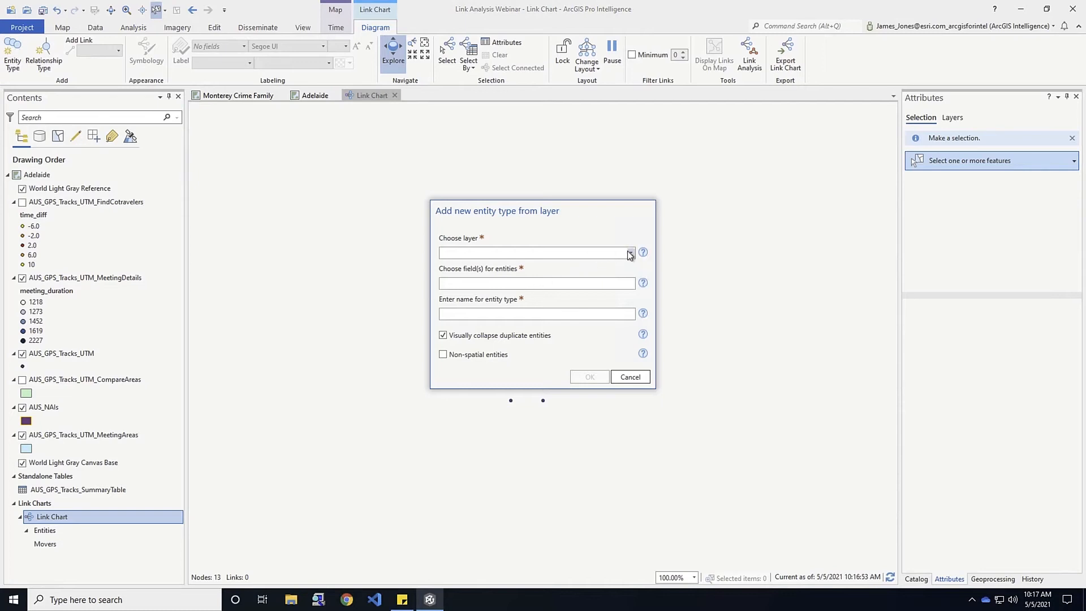
left_click(570, 255)
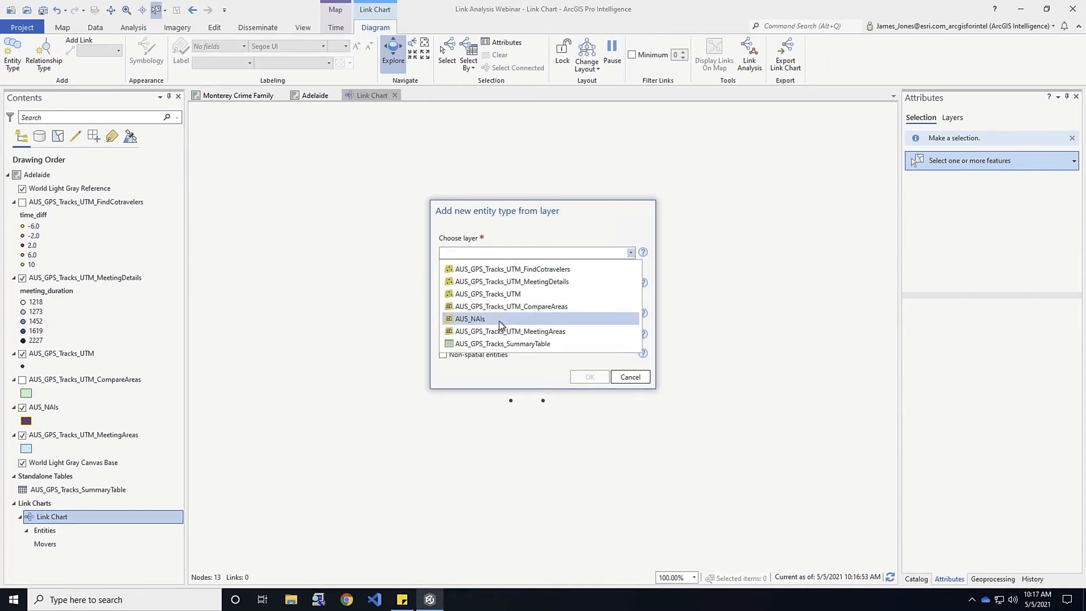
left_click(499, 320)
left_click(627, 290)
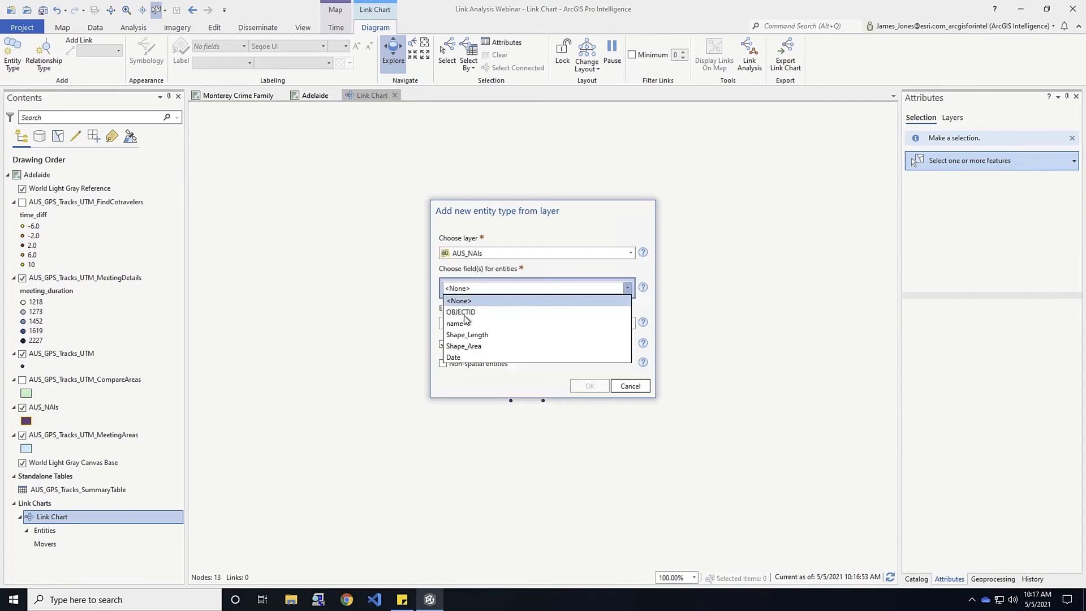
left_click(460, 317)
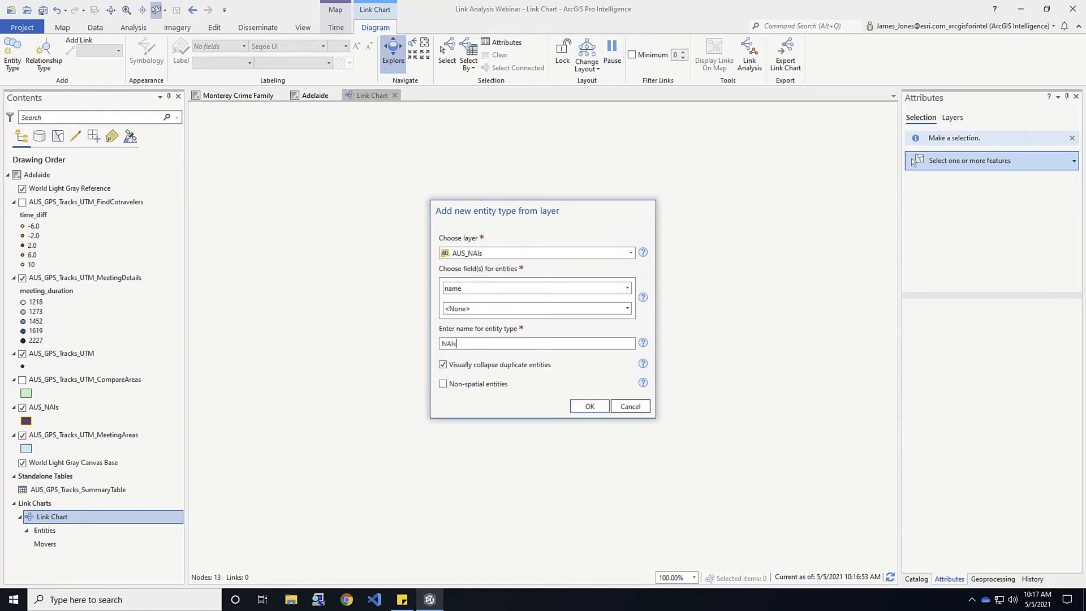
left_click(589, 406)
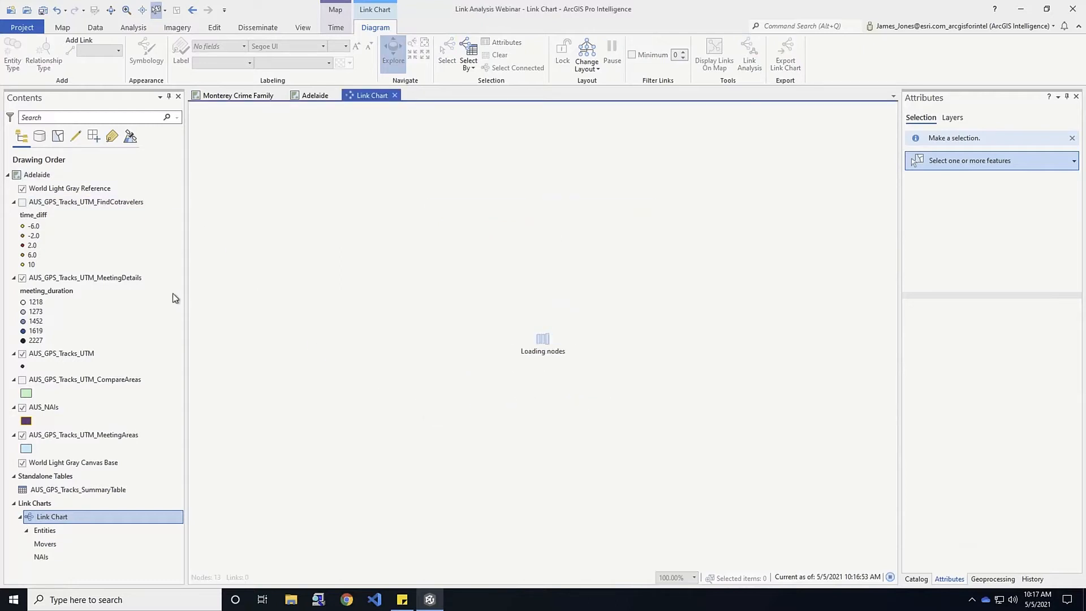
left_click(309, 98)
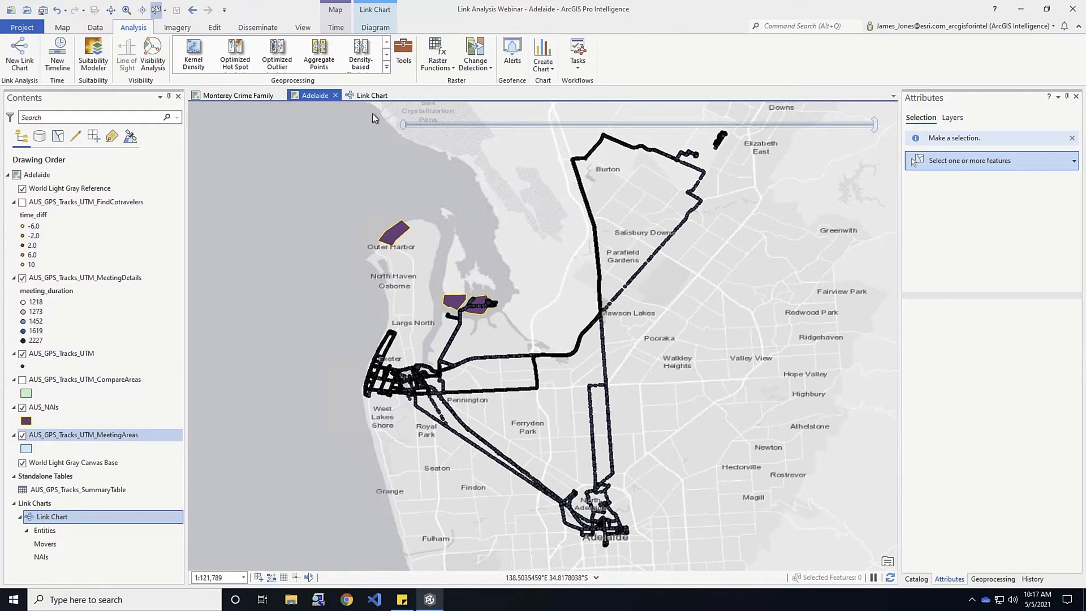
Add a Meeting Area entity type from AUS_GPS_Tracks_UTM_MeetingAreas keyed on meeting_area_id
left_click(374, 96)
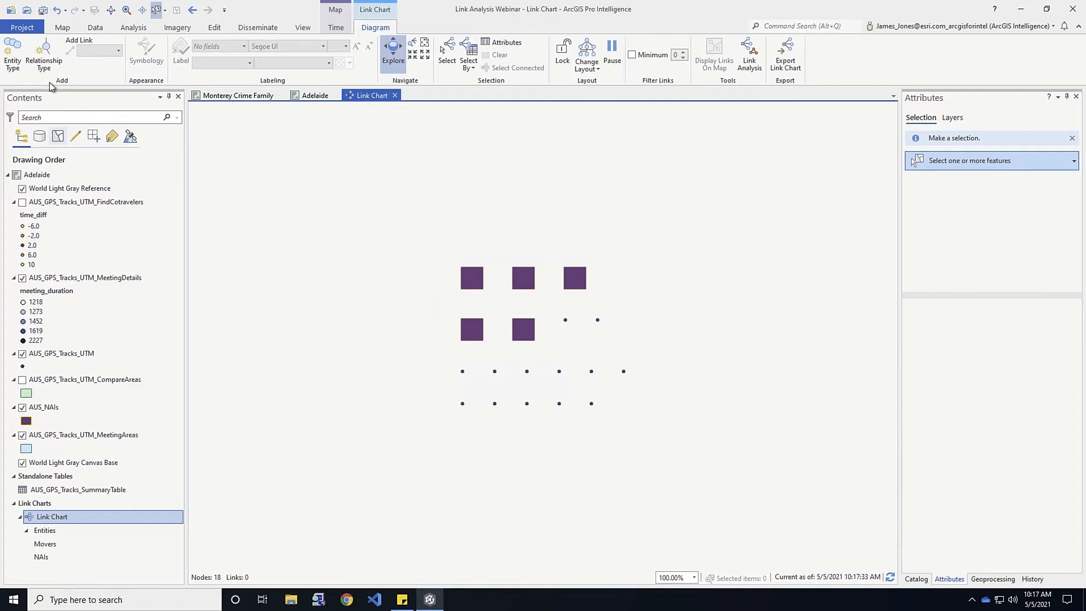
left_click(11, 55)
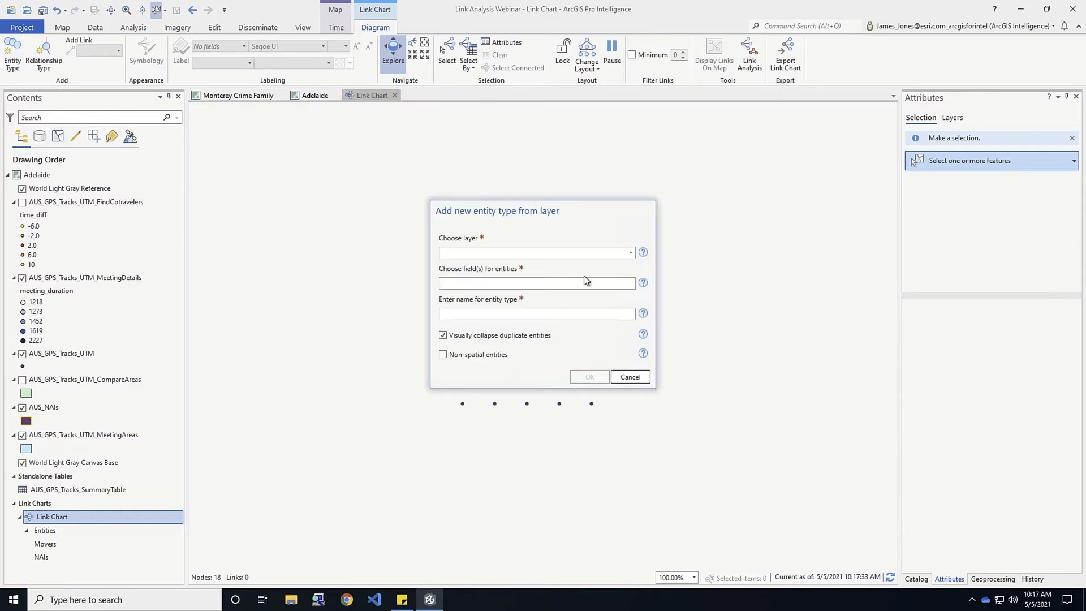
left_click(630, 253)
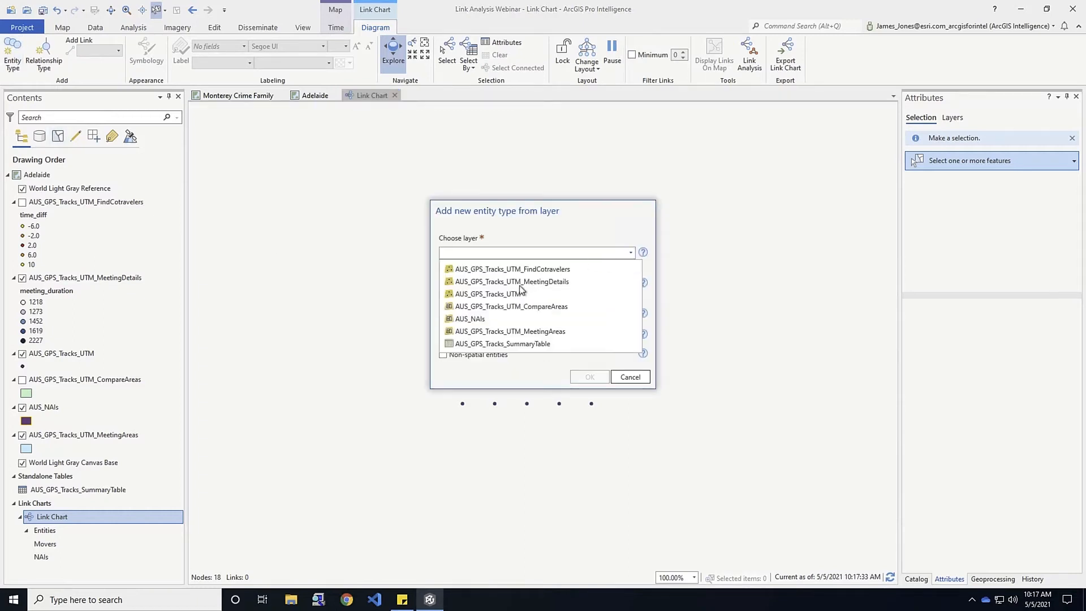
left_click(501, 332)
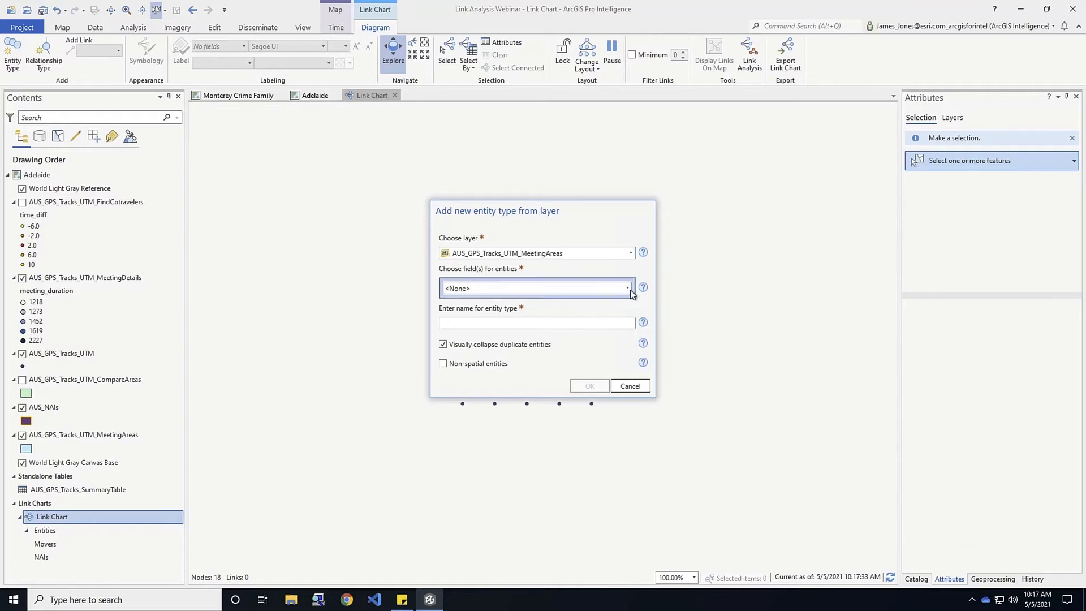
left_click(627, 288)
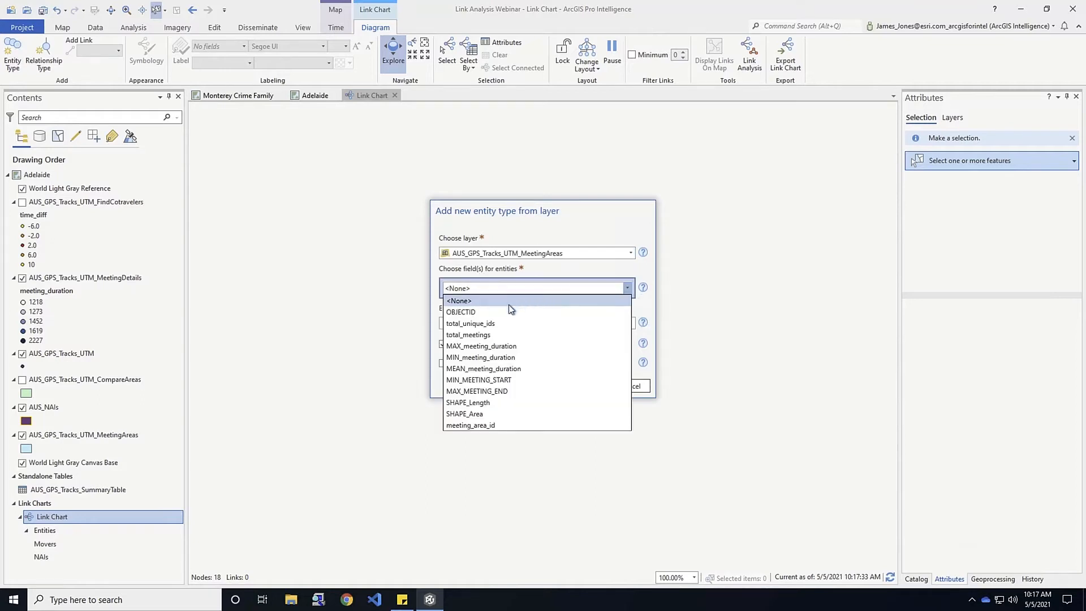
left_click(473, 425)
left_click(478, 343)
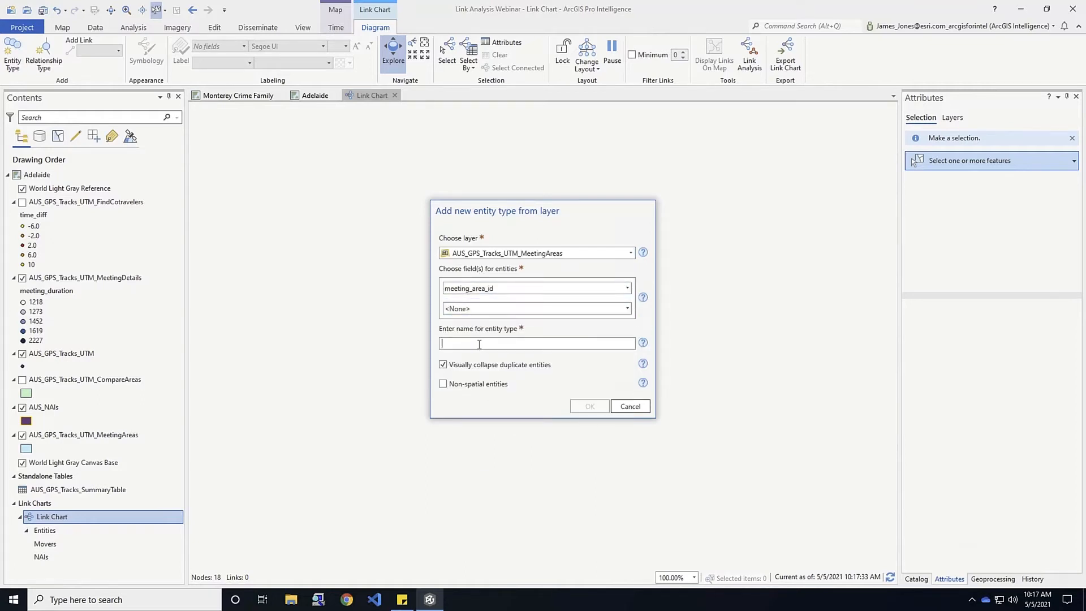
type("Meeting Area")
left_click(589, 406)
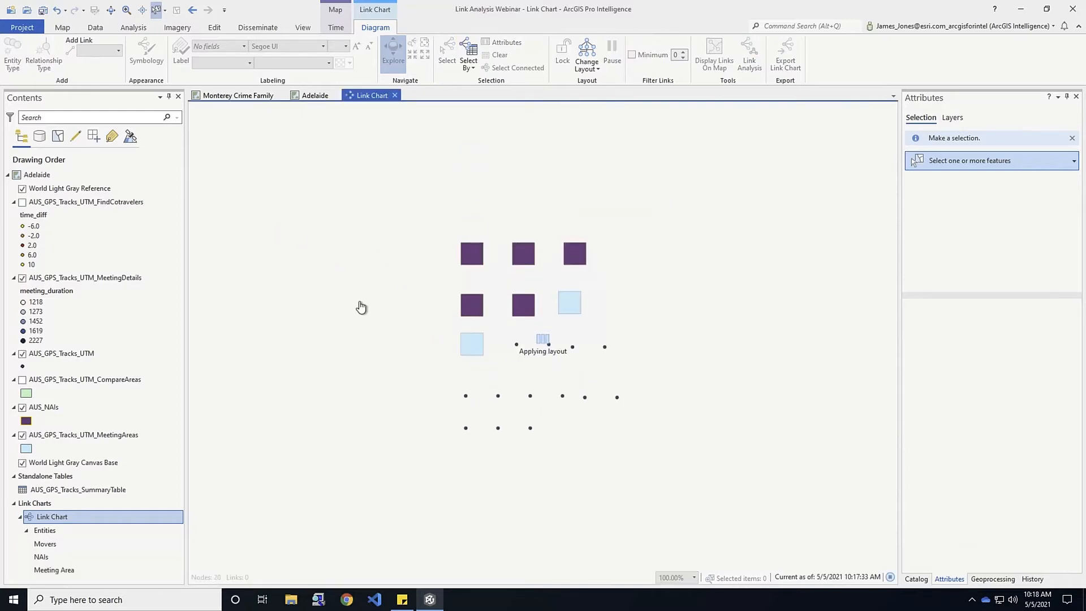
Turn on black name labels for the Movers nodes
left_click(48, 544)
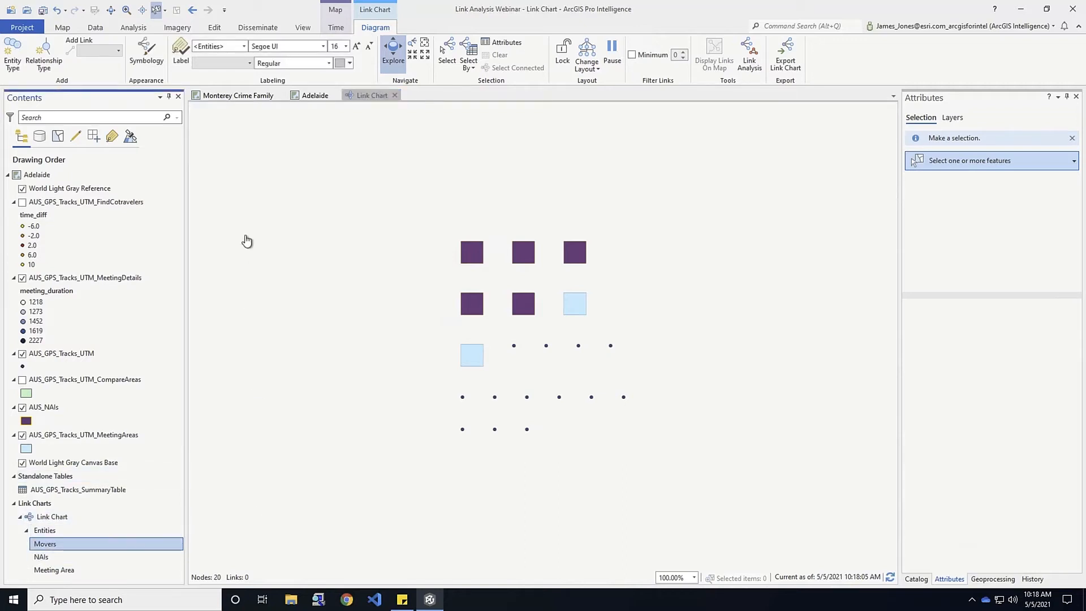
left_click(181, 55)
left_click(350, 64)
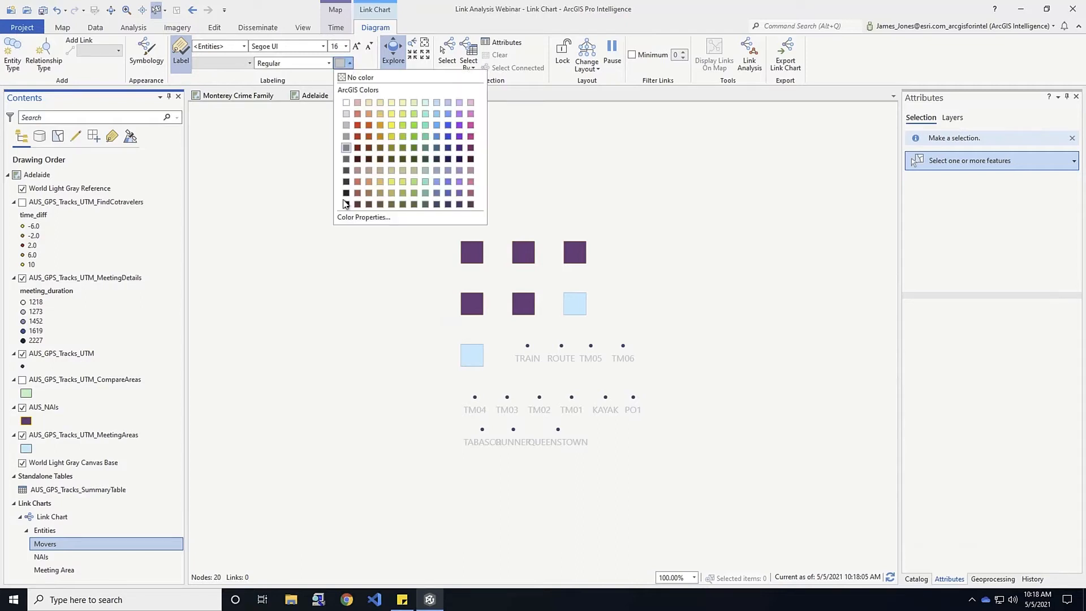
left_click(343, 205)
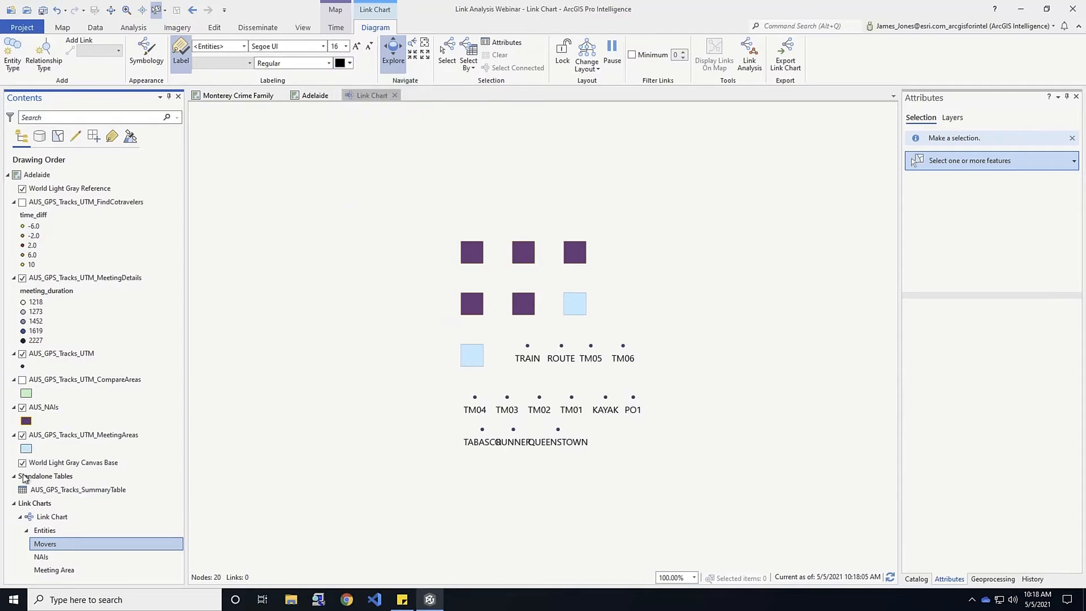
Turn on black NAIs labels in the Segoe UI Historic font
left_click(42, 557)
left_click(182, 56)
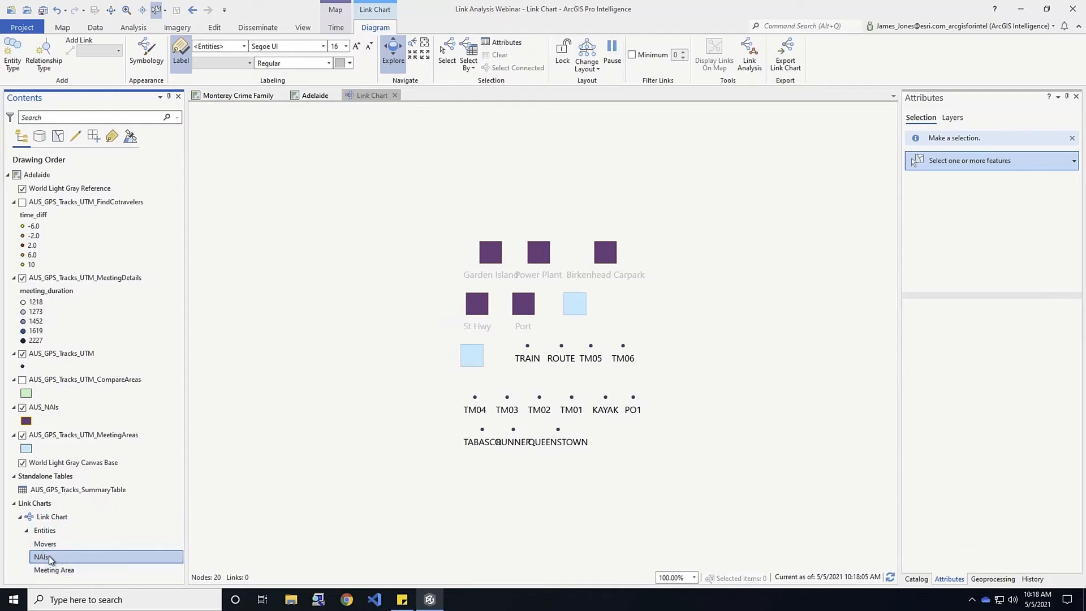
left_click(180, 61)
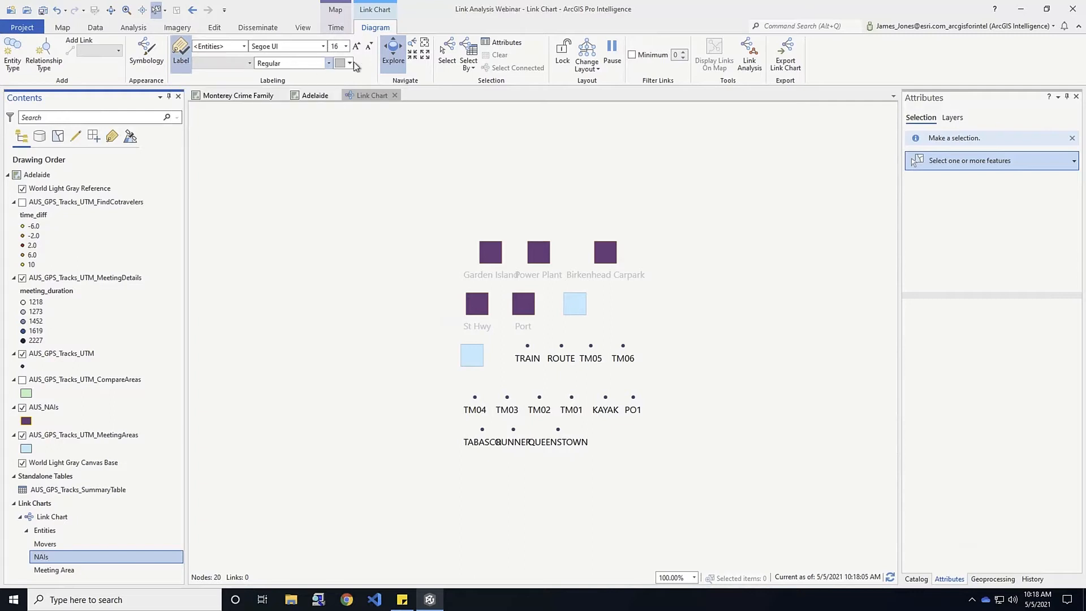
left_click(244, 47)
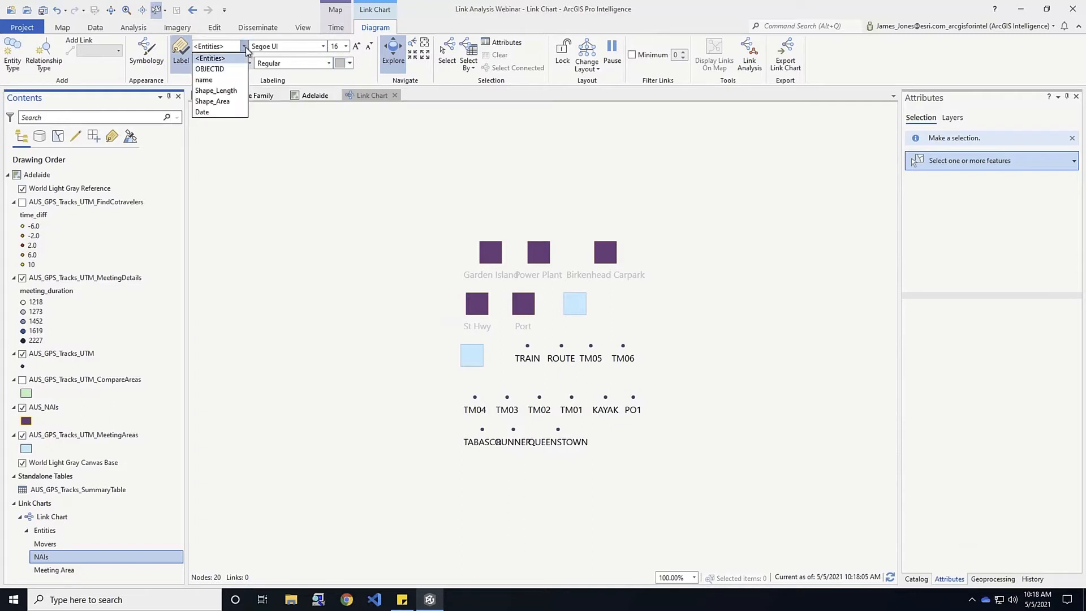
left_click(245, 47)
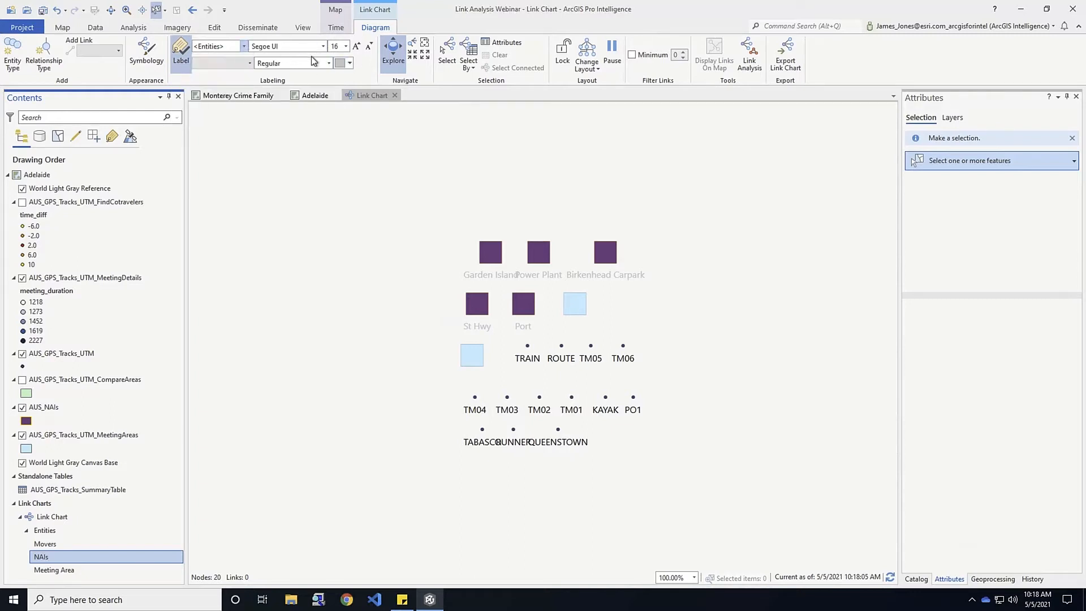
left_click(350, 63)
left_click(346, 204)
left_click(323, 50)
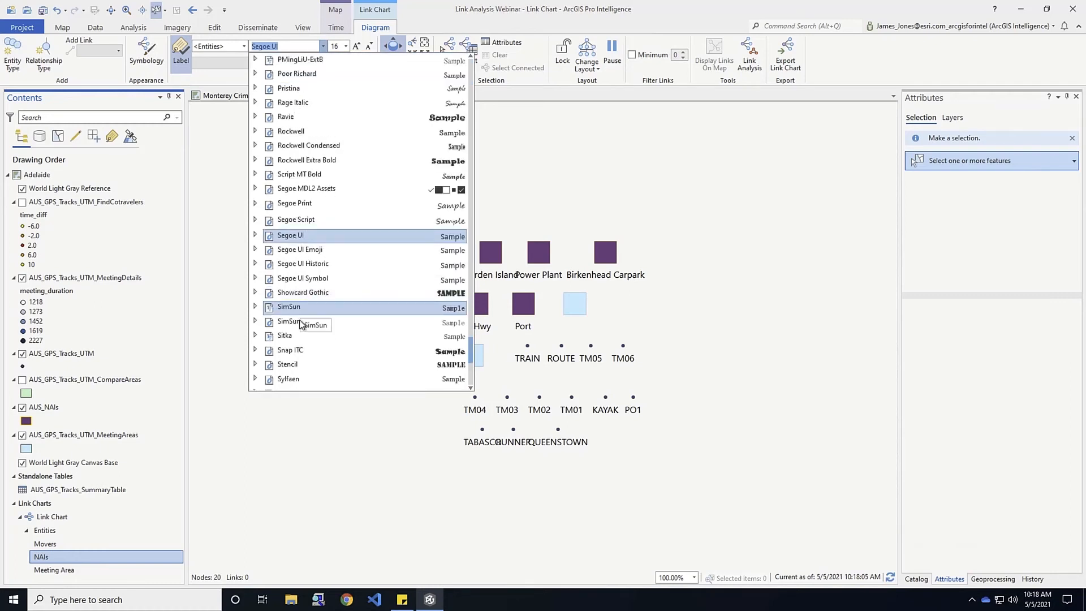
left_click(308, 264)
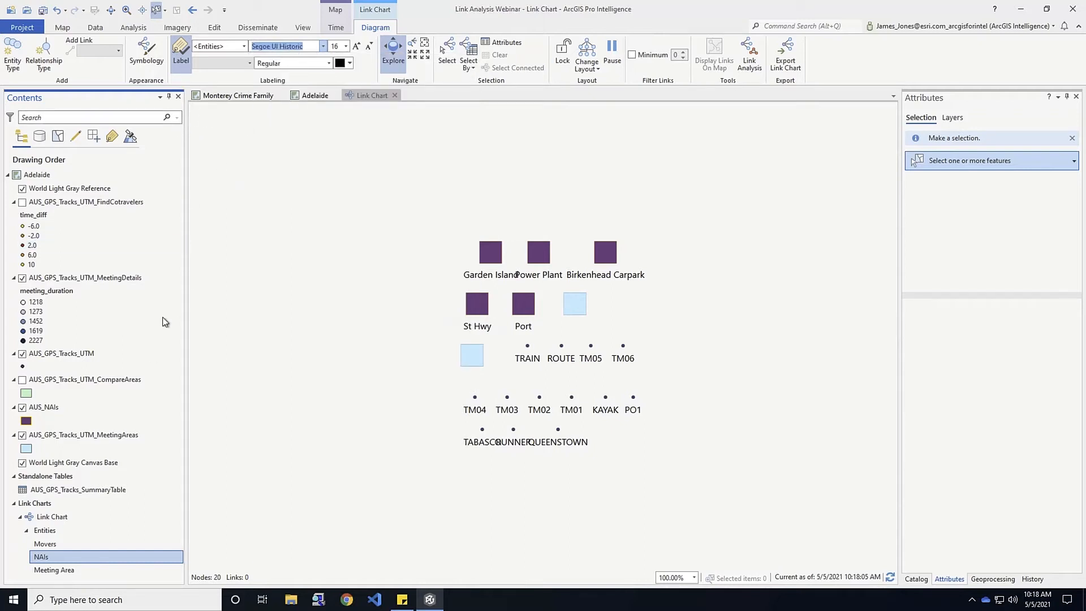
left_click(54, 570)
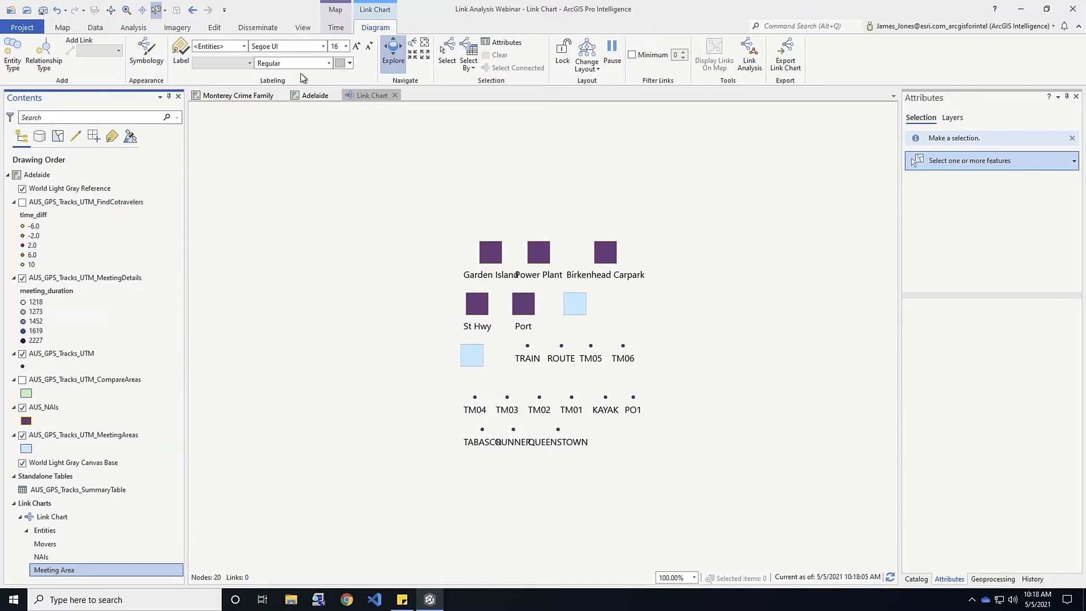
Label the Meeting Area nodes in black and start a new relationship type
left_click(181, 54)
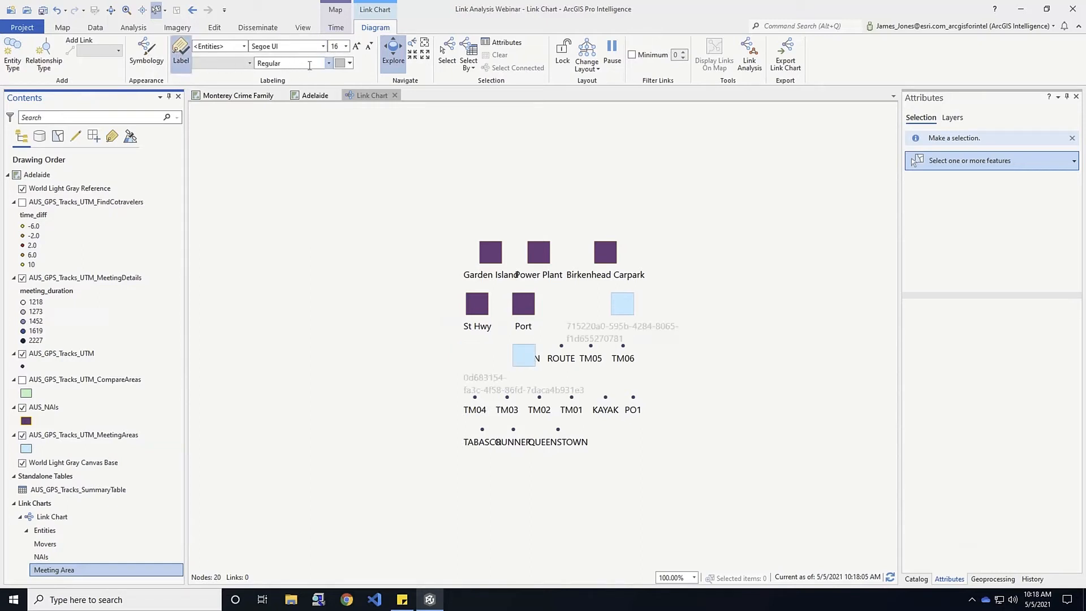
left_click(350, 64)
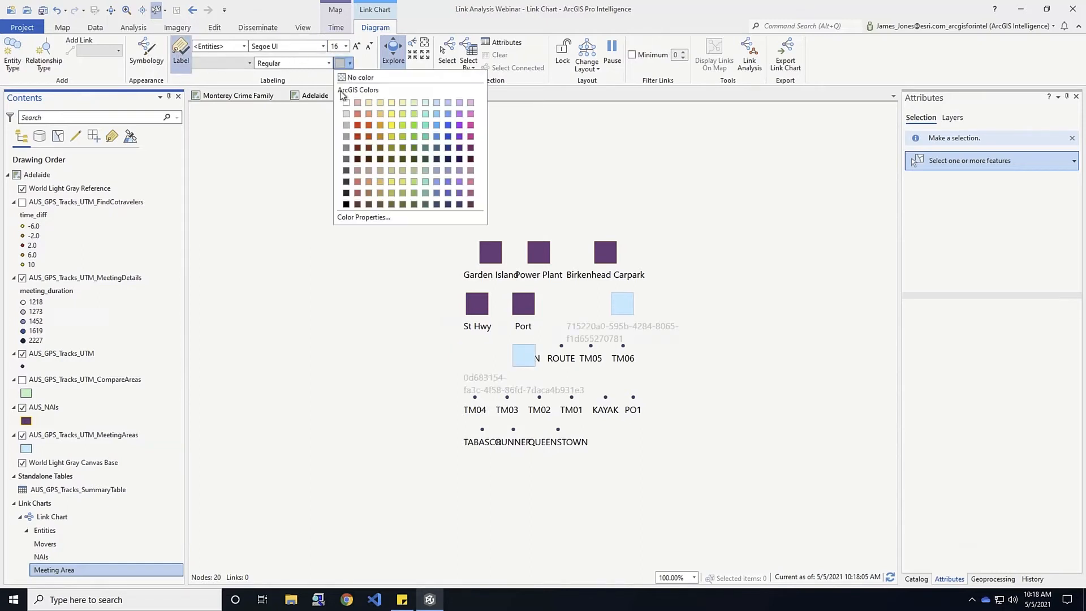
left_click(347, 206)
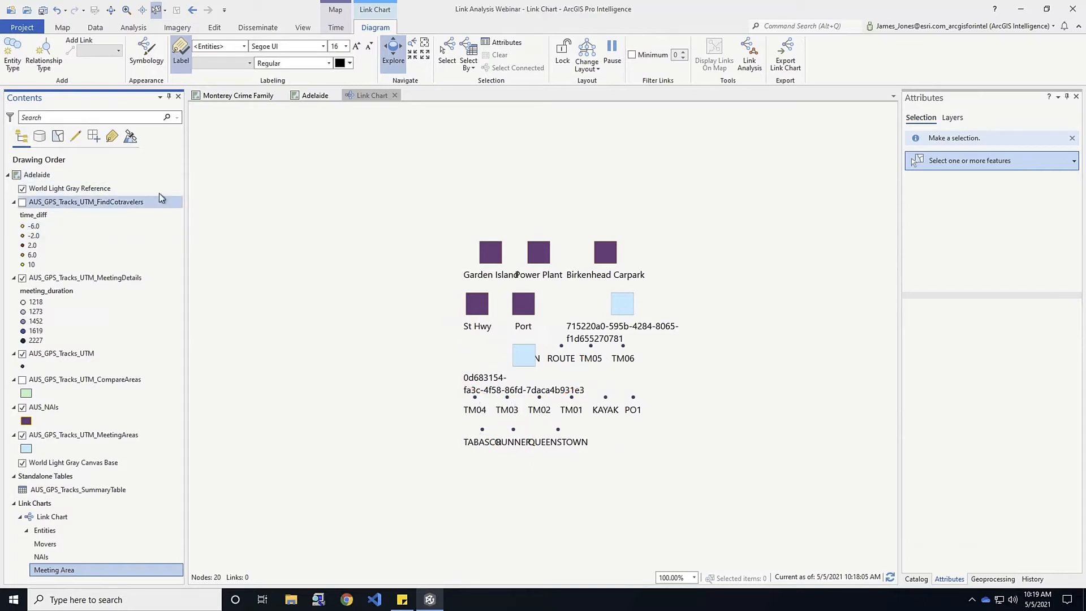
left_click(46, 49)
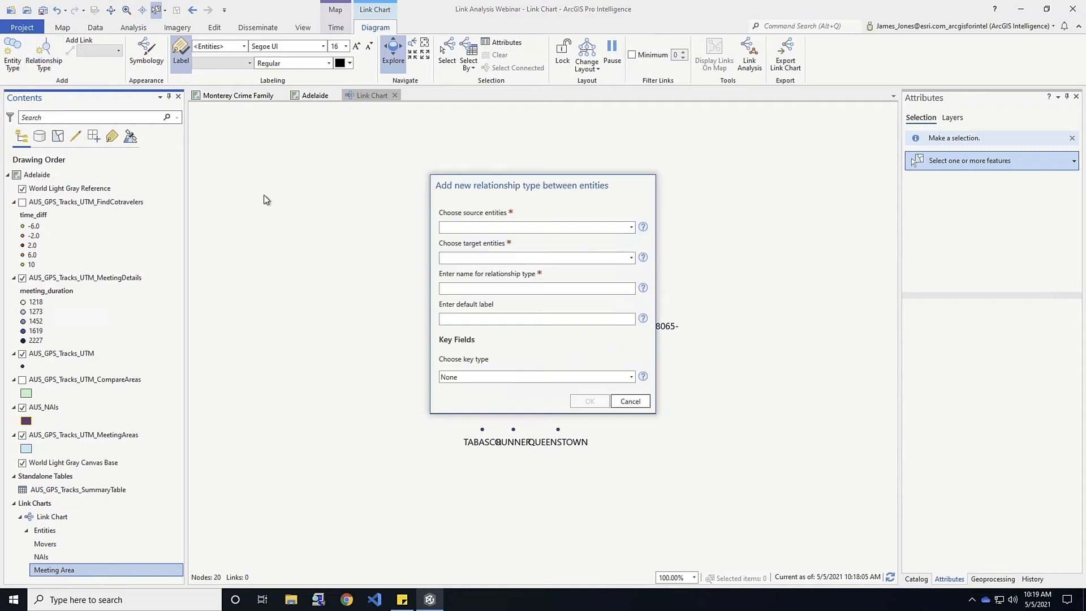
Define a Movers-to-Movers relationship named Cotravling using a Foreign key type
left_click(630, 226)
left_click(463, 240)
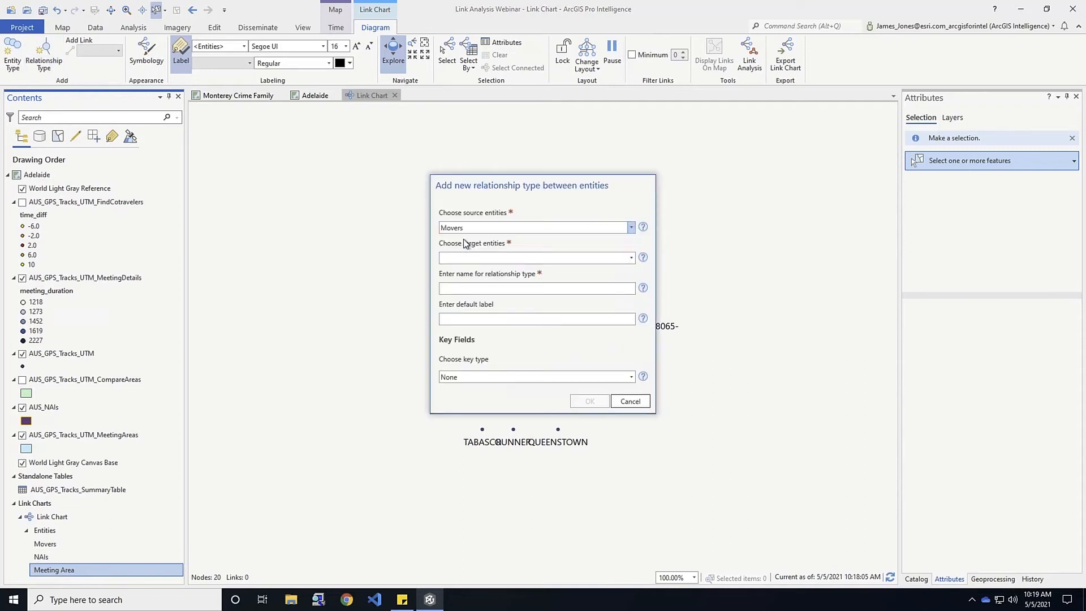
left_click(631, 258)
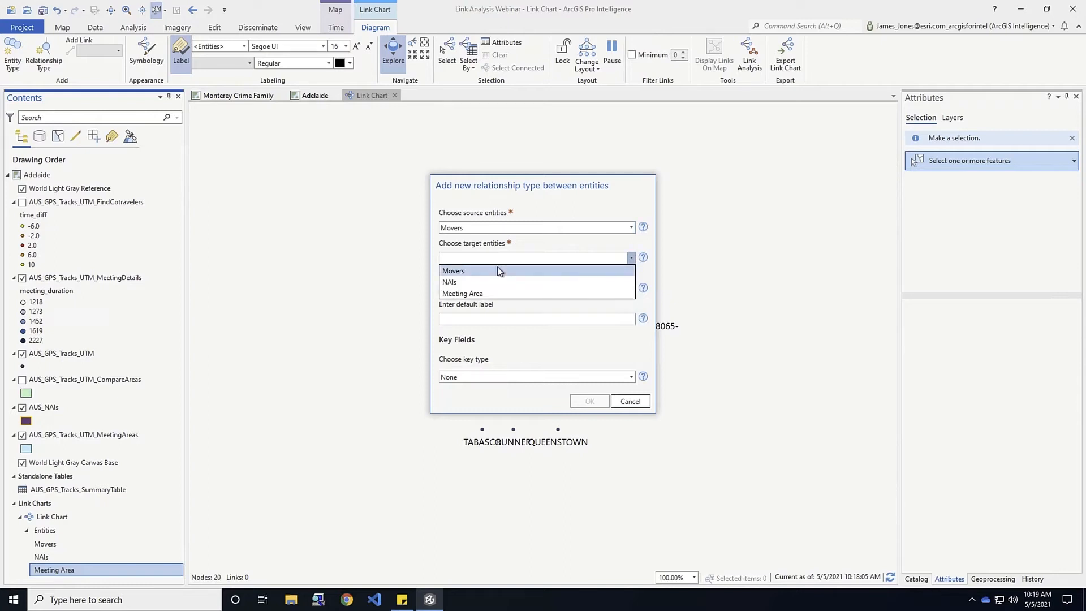
left_click(497, 269)
left_click(468, 289)
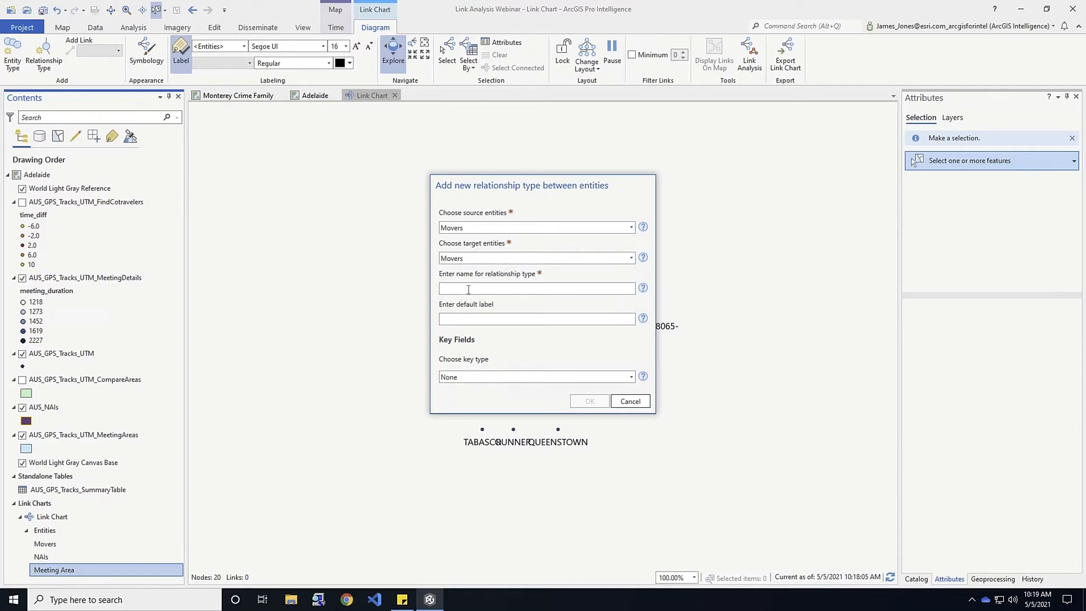
type("Cotravling")
left_click(631, 377)
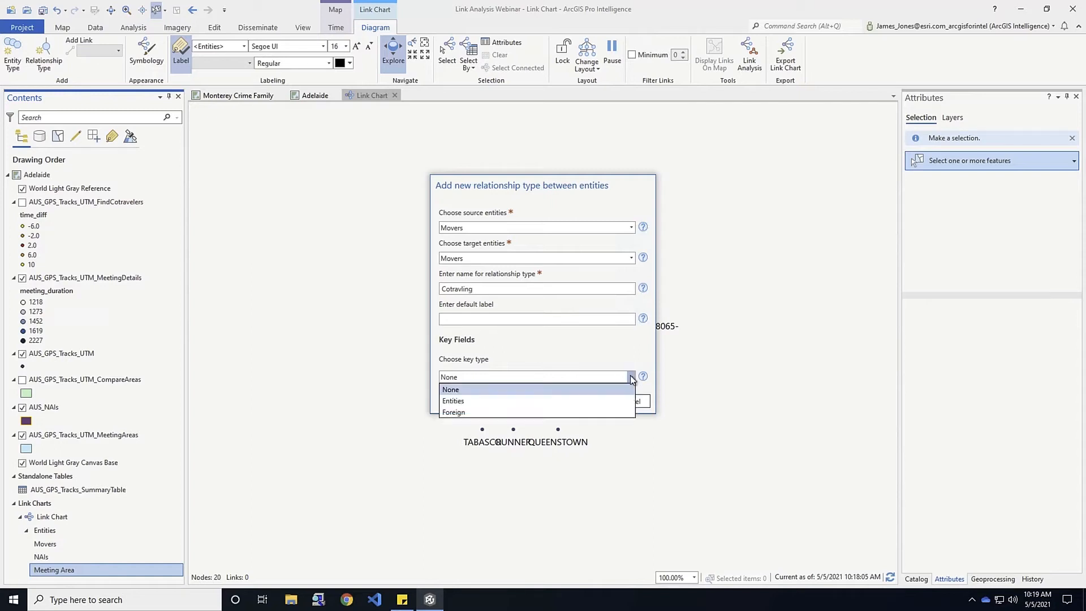
left_click(467, 413)
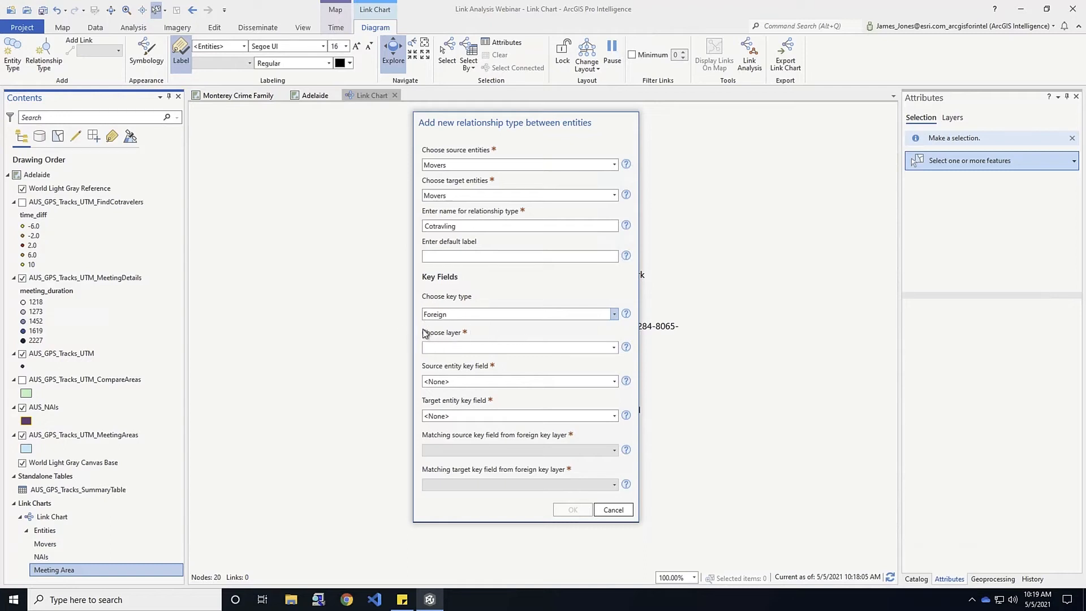
Key Movers Name through AUS_GPS_Tracks_SummaryTable traveler_id and cotraveler_id, and create it
left_click(614, 347)
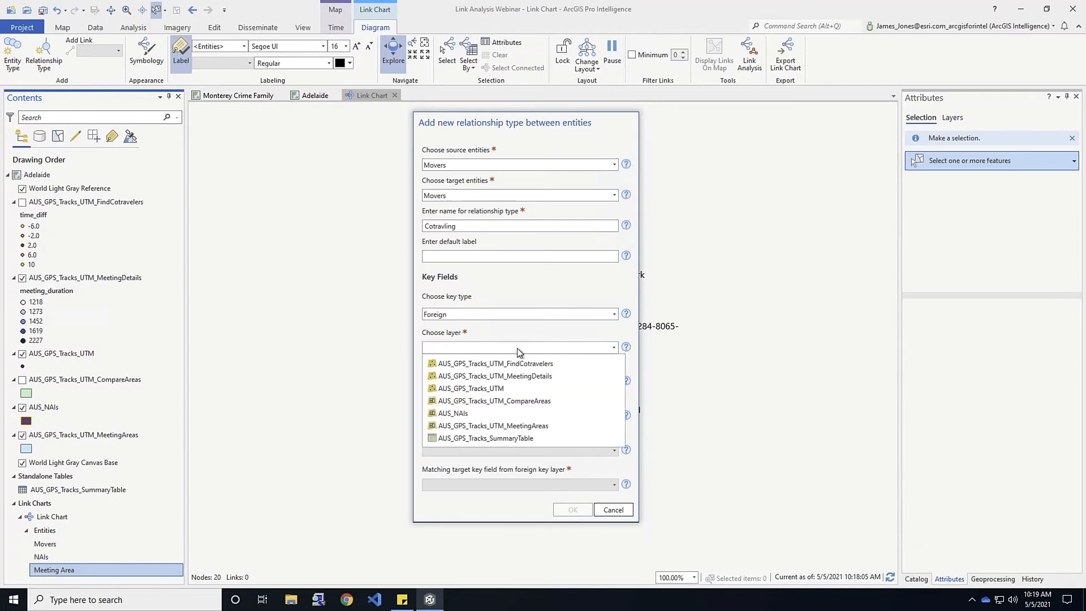
left_click(464, 439)
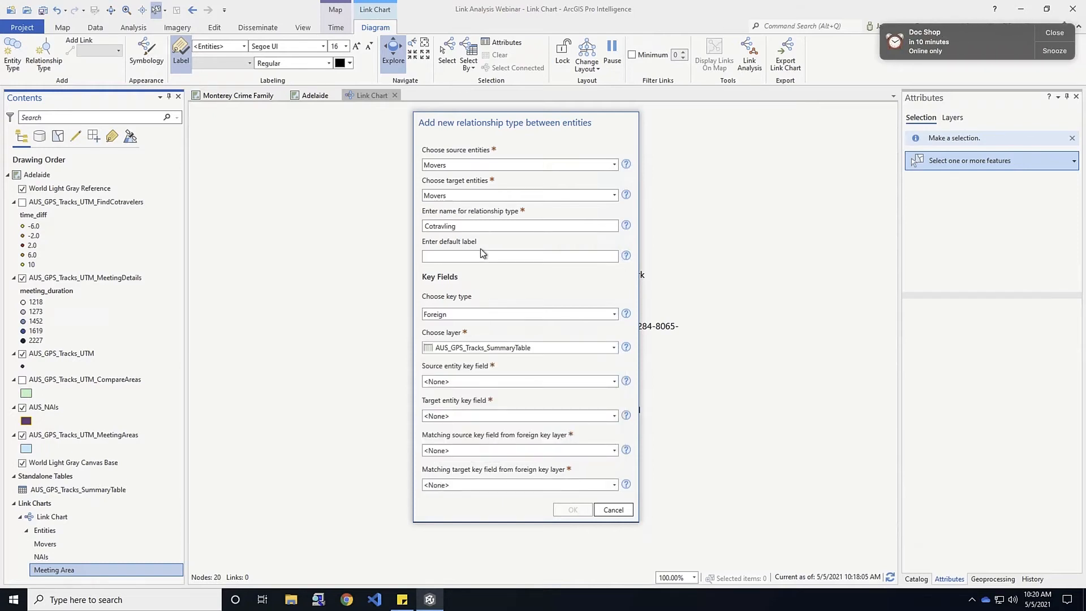
left_click(1043, 32)
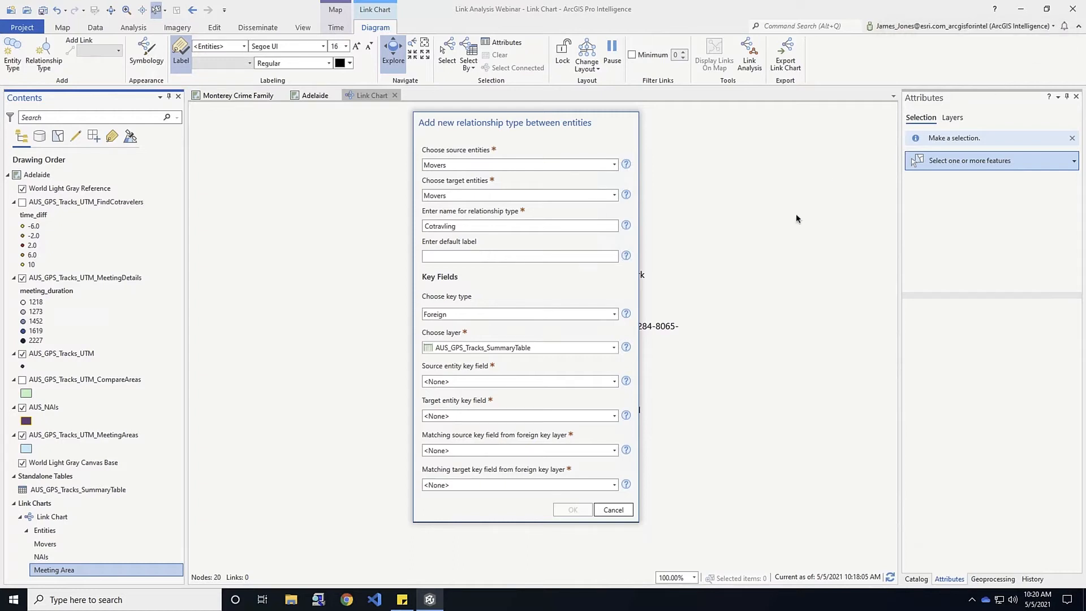
left_click(614, 381)
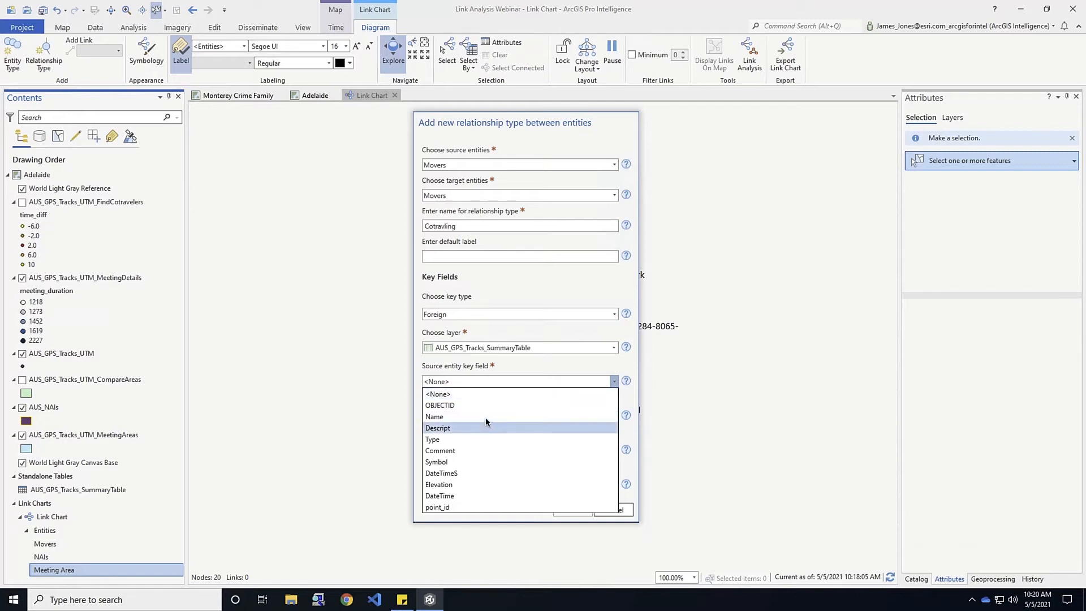
left_click(469, 416)
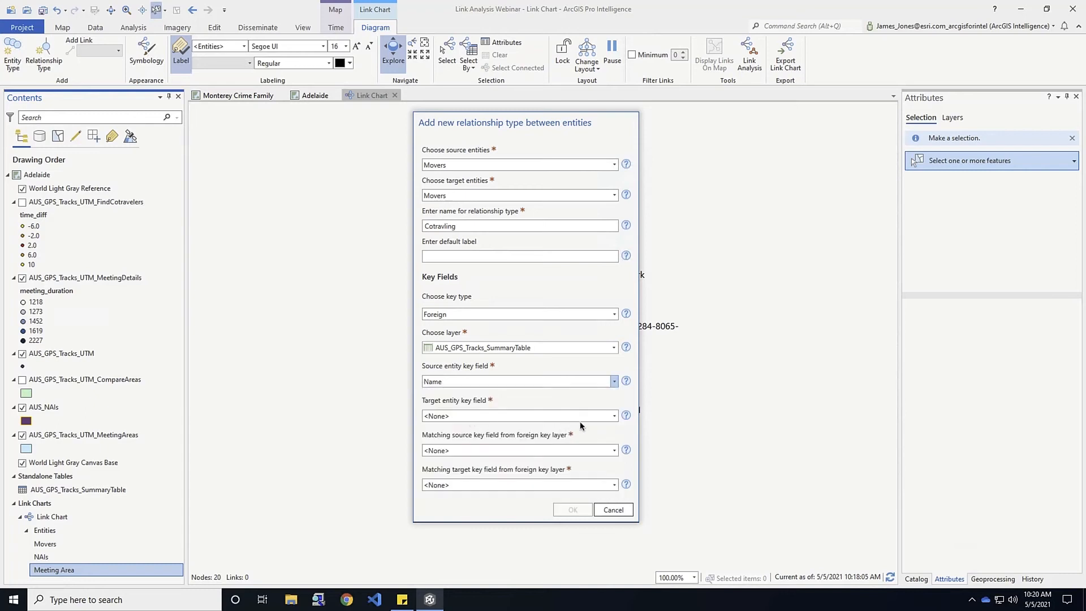
left_click(614, 416)
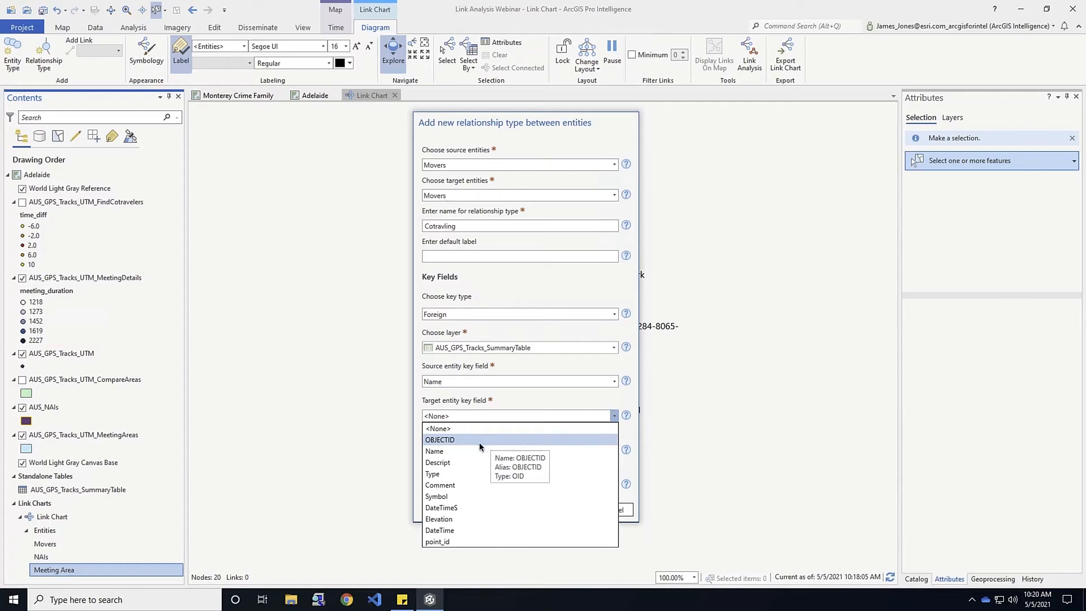
left_click(448, 452)
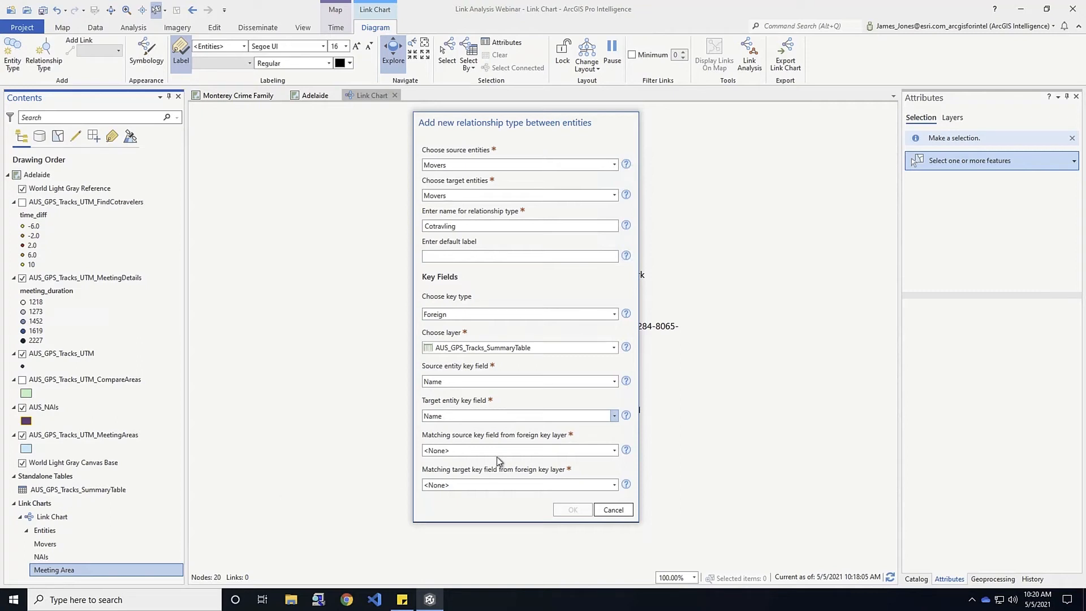
left_click(614, 450)
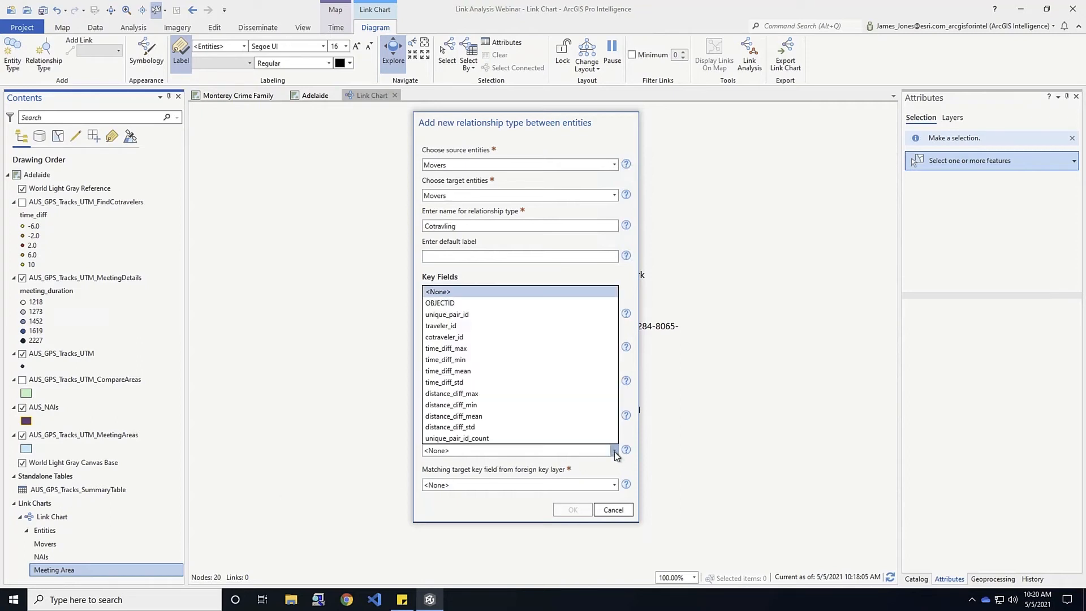
left_click(441, 327)
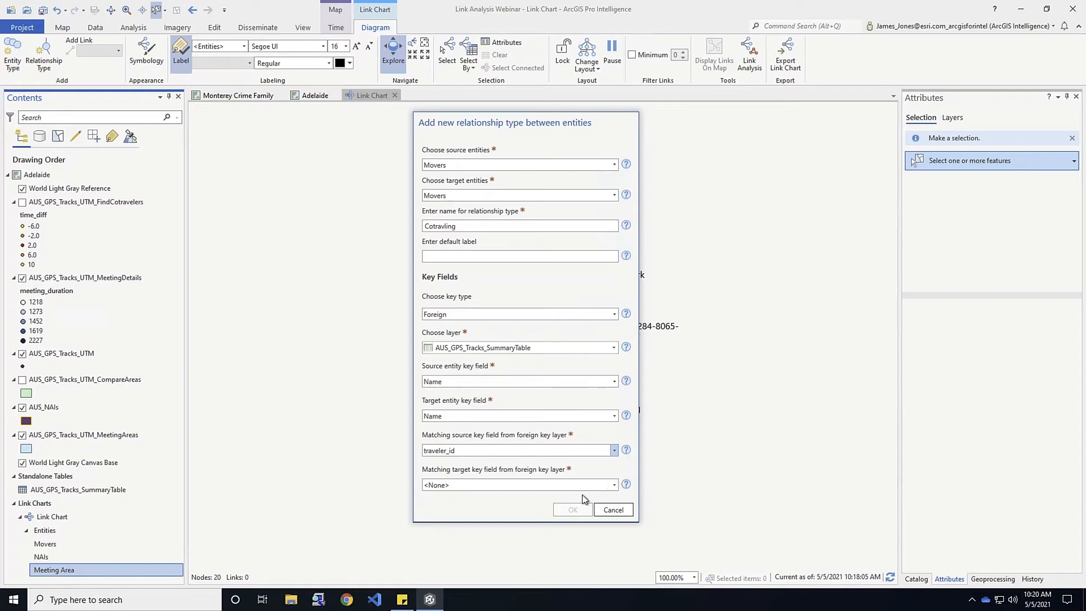
left_click(614, 485)
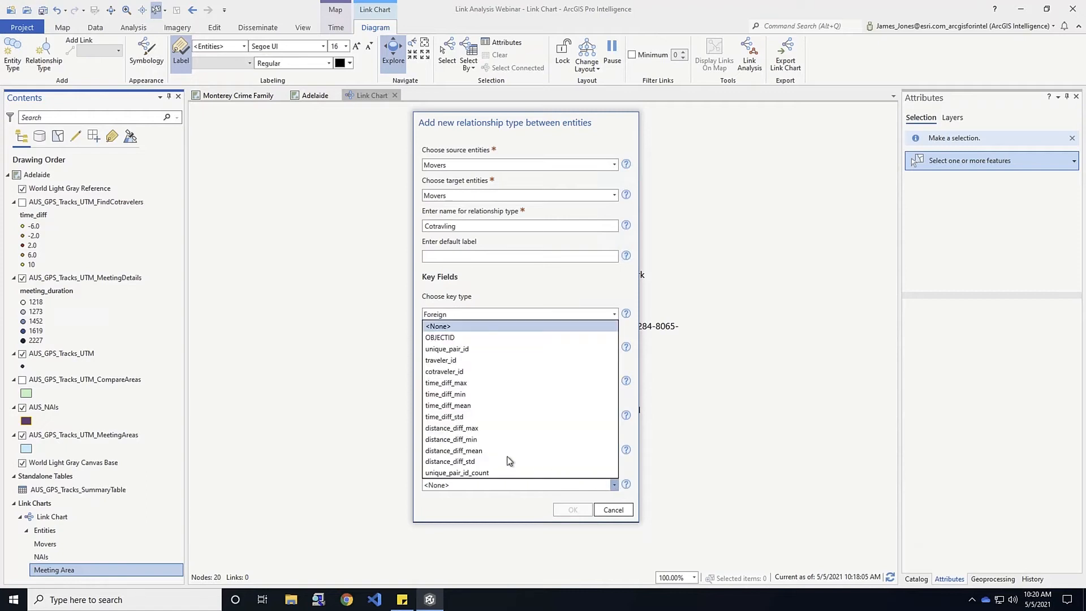
left_click(467, 373)
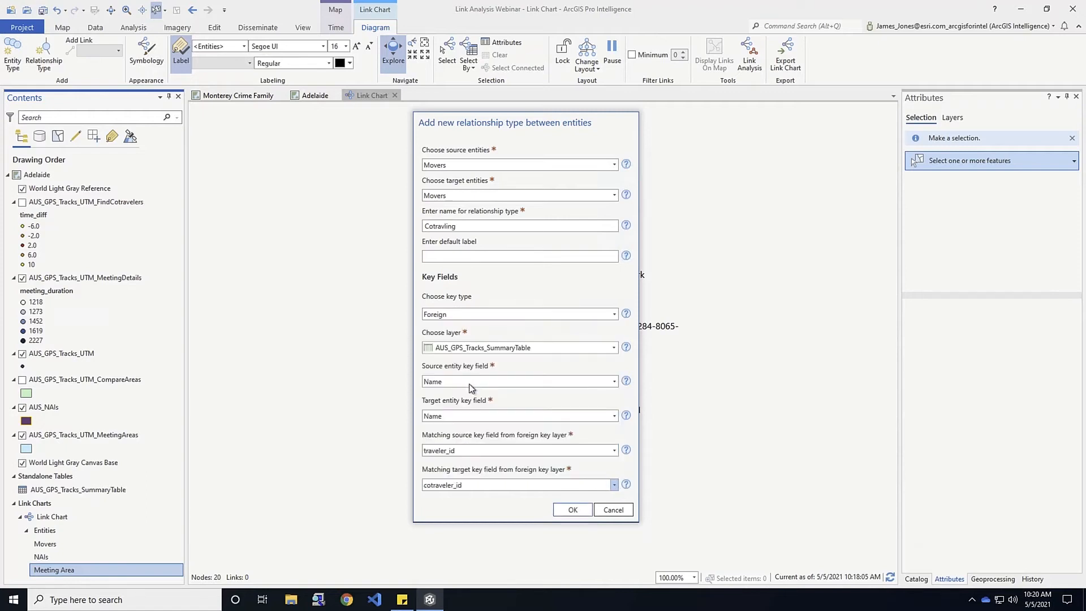
left_click(576, 509)
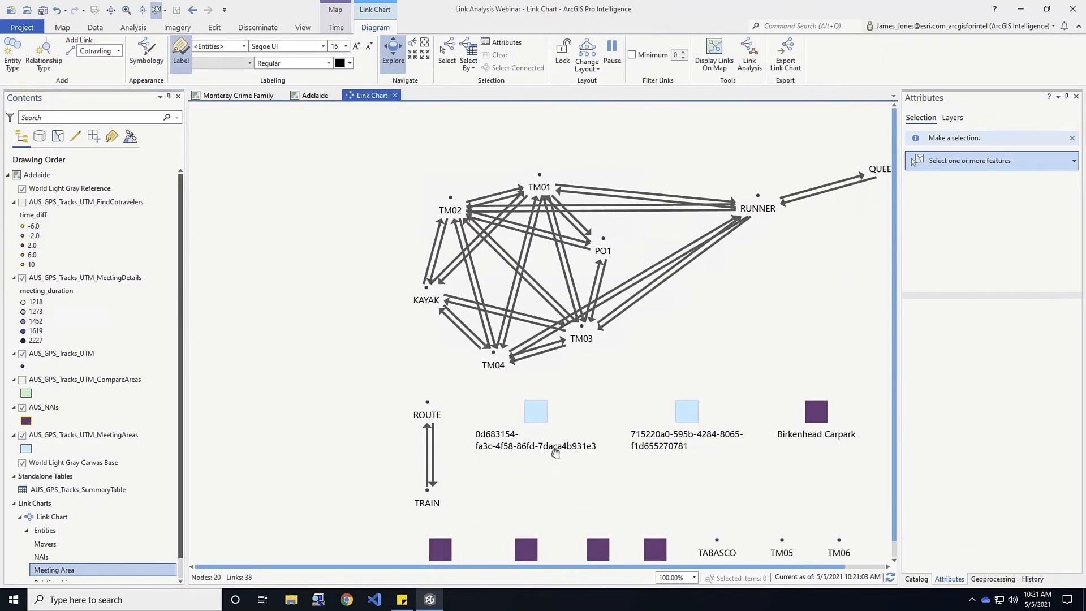
Pan and zoom the link chart to review the 38 Cotraveling links among the 20 nodes
left_click_drag(555, 454, 529, 430)
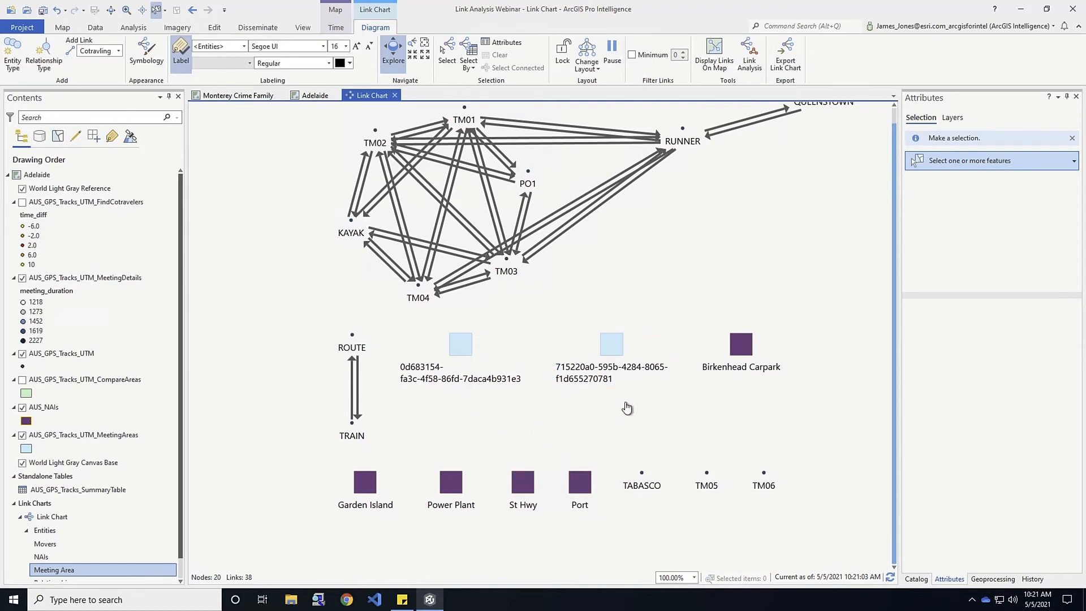
scroll(637, 418, "up", 1)
scroll(636, 419, "down", 1)
scroll(636, 419, "down", 1)
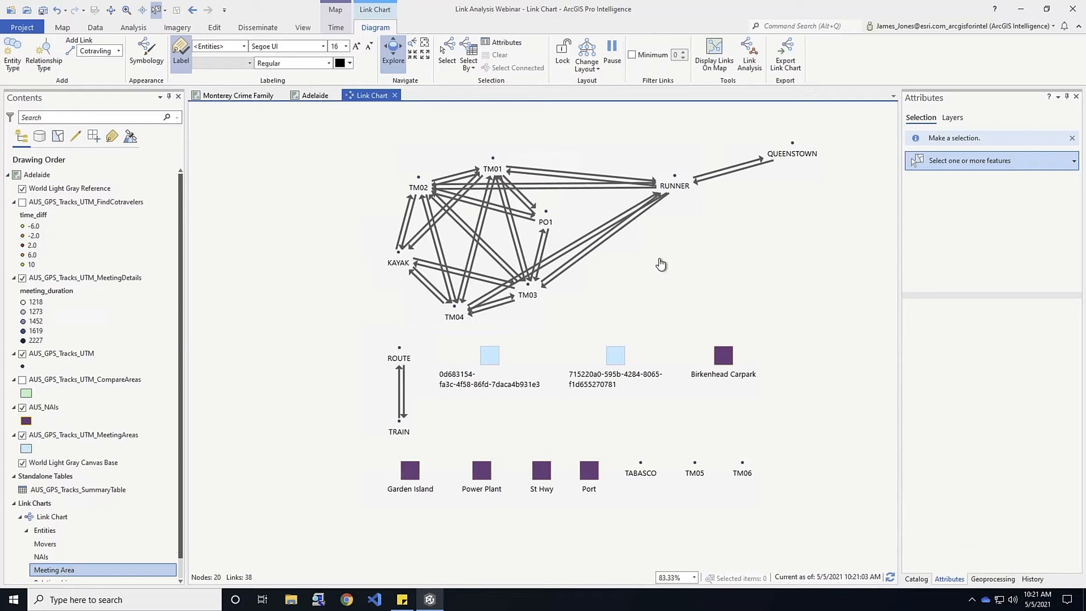
Review and close the AUS_GPS_Tracks_UTM_MeetingDetails attribute table, then start a new relationship type
right_click(123, 280)
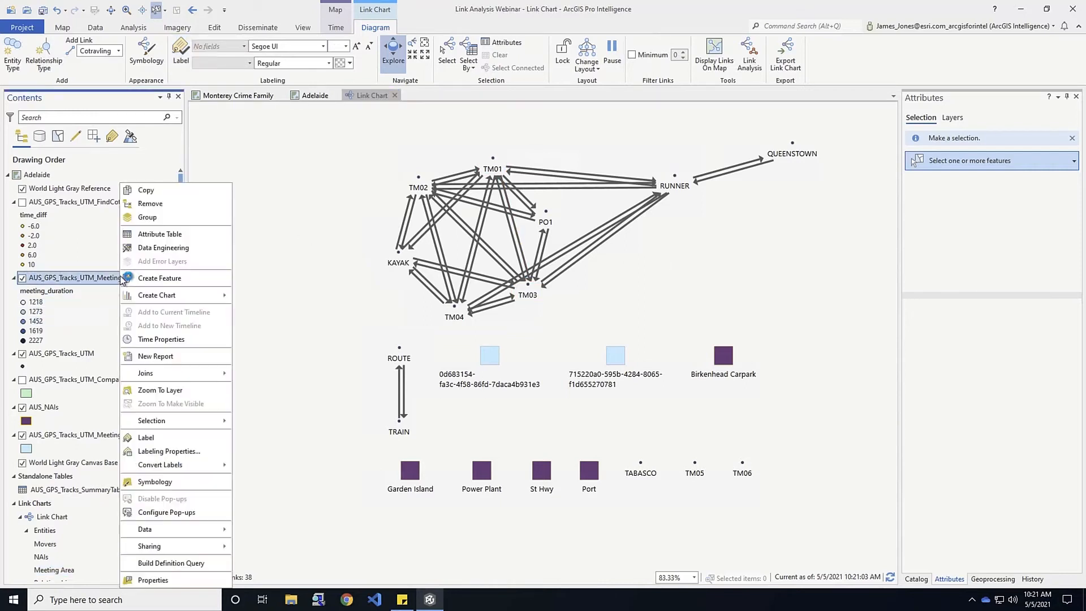
left_click(154, 235)
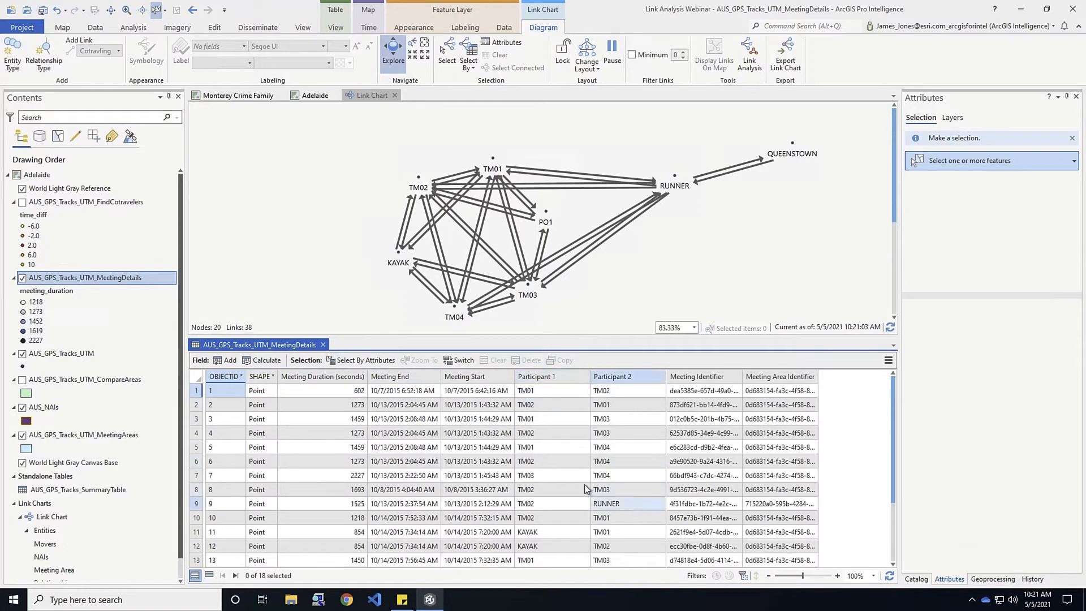
left_click(323, 345)
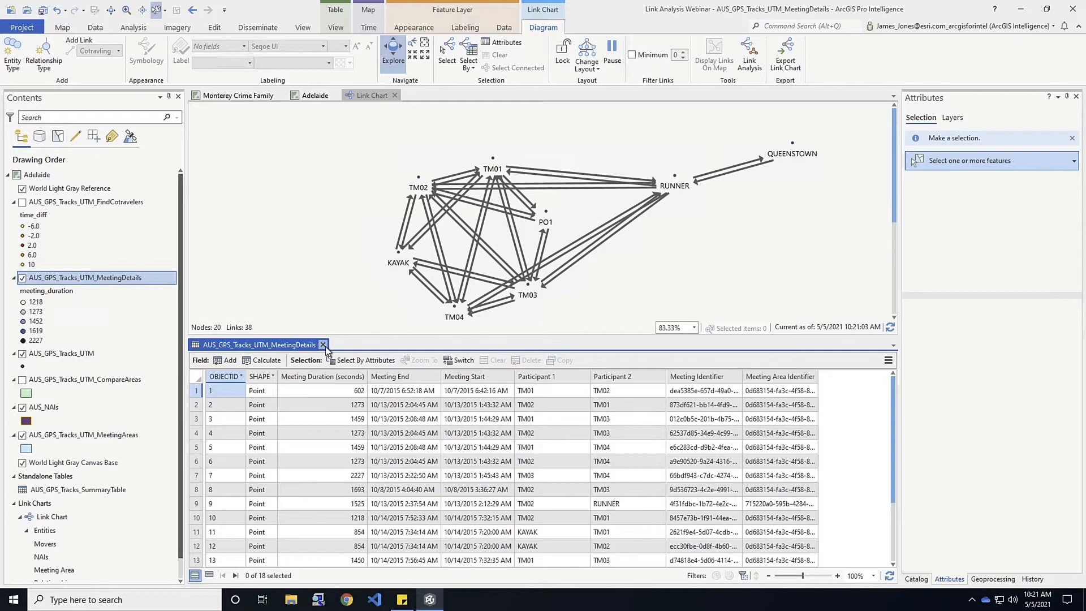
left_click(45, 60)
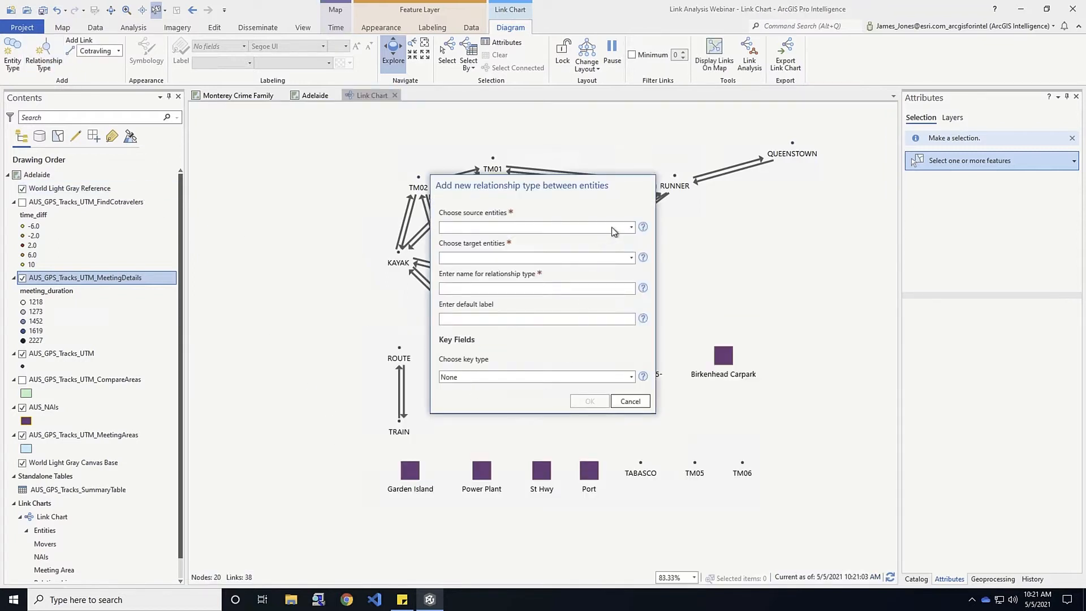
Set the relationship from Movers to Movers and name it Met With
left_click(630, 228)
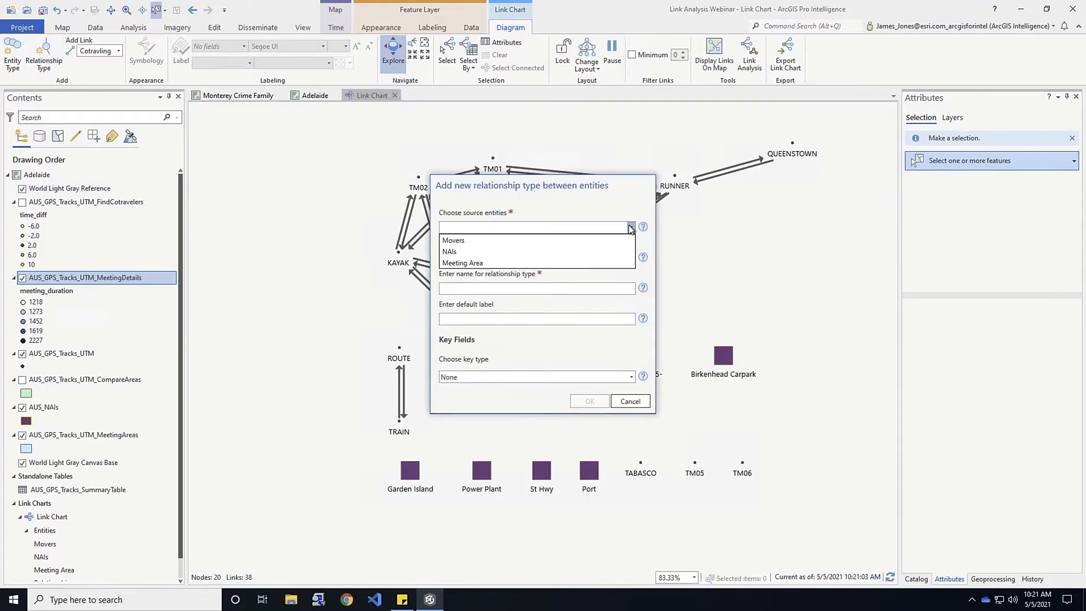
left_click(512, 240)
left_click(630, 258)
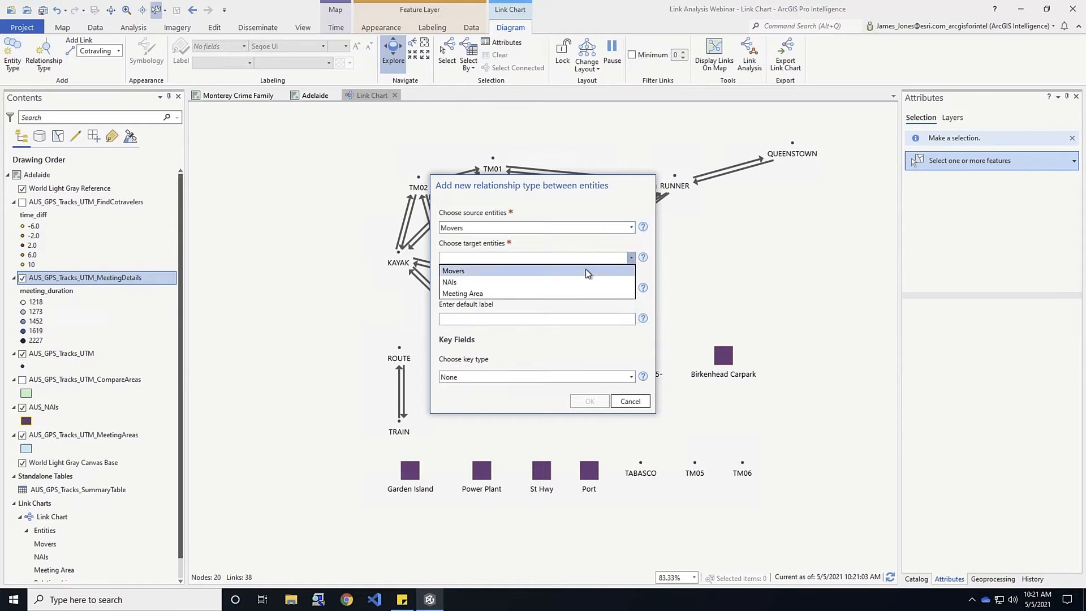
left_click(586, 270)
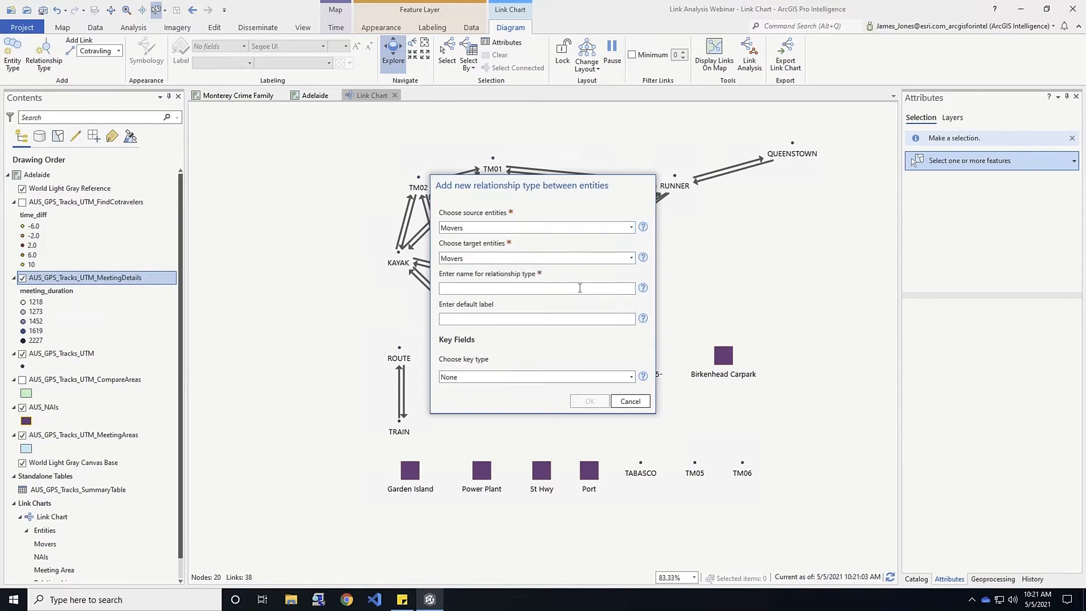
left_click(446, 289)
type("Met With")
Use a foreign key taken from the AUS_GPS_Tracks_UTM_MeetingDetails table
left_click(632, 378)
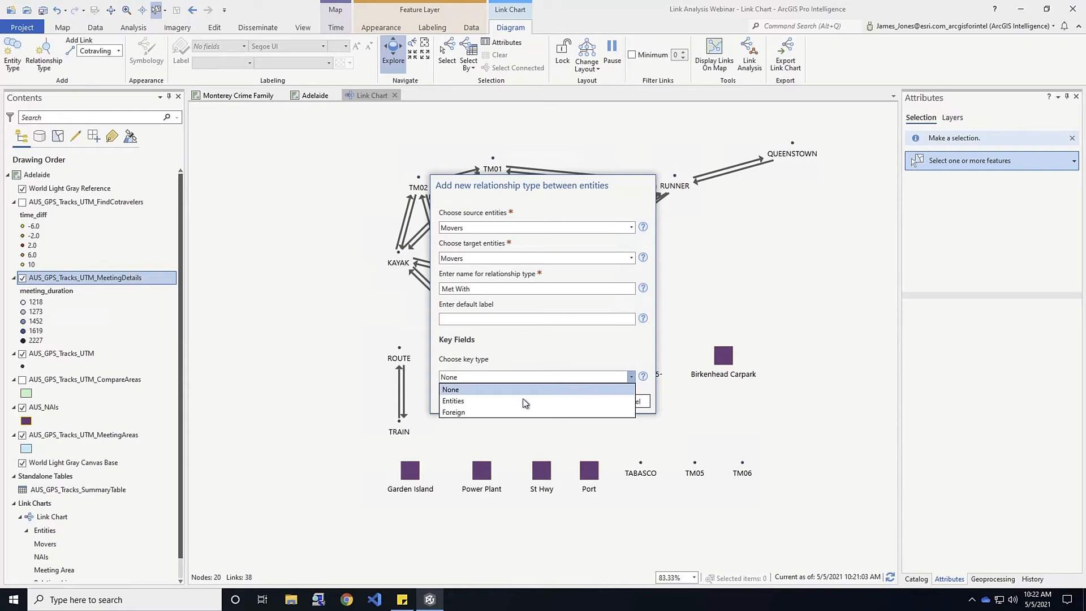
left_click(490, 417)
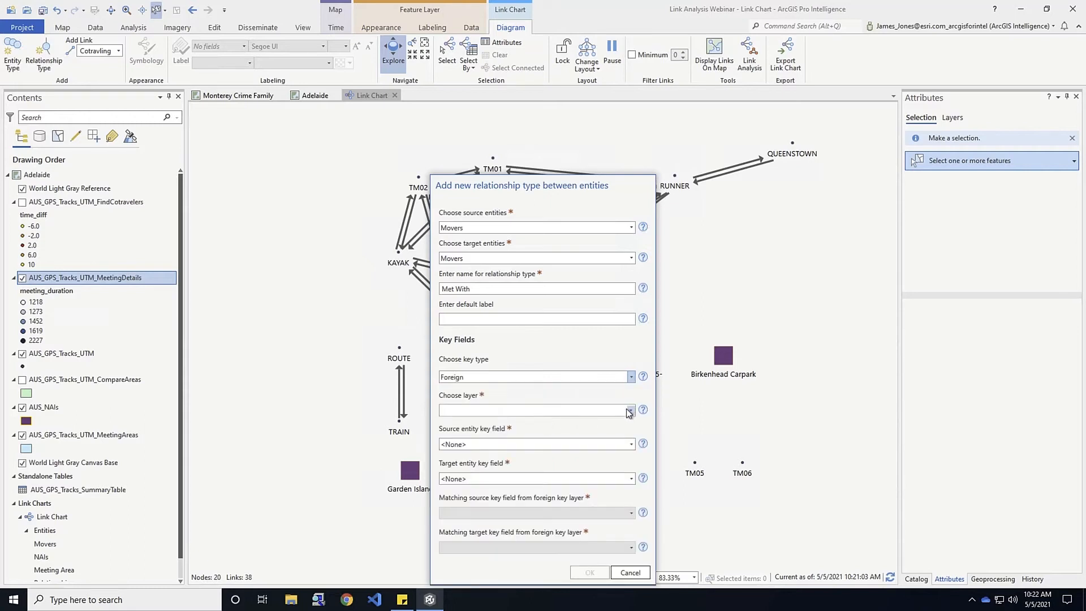
left_click(631, 411)
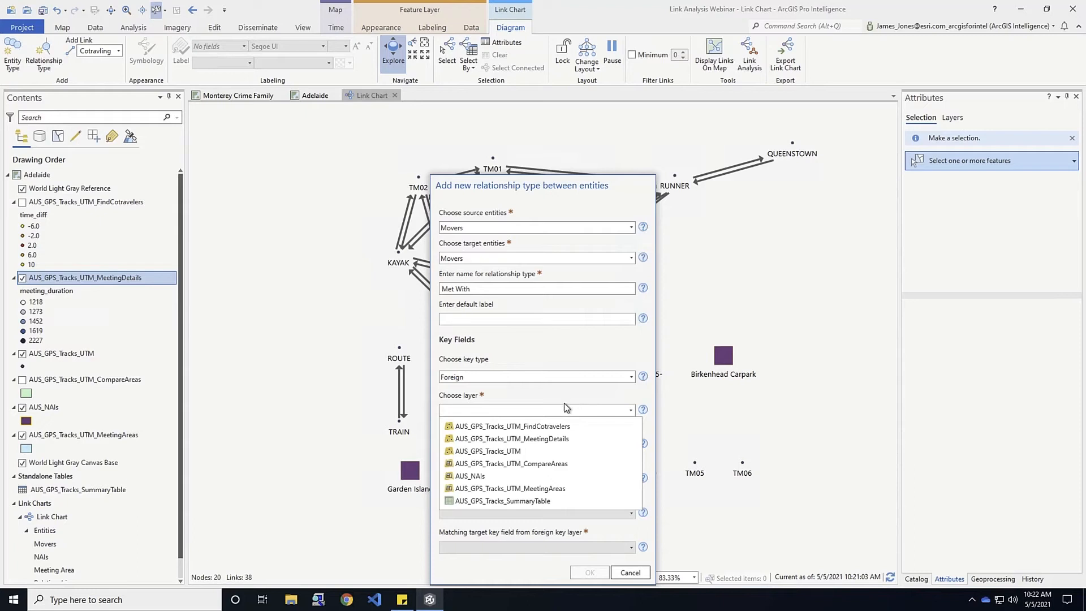
left_click(466, 438)
Set key fields Name/Name and matching key fields participant_1/participant_2
left_click(631, 445)
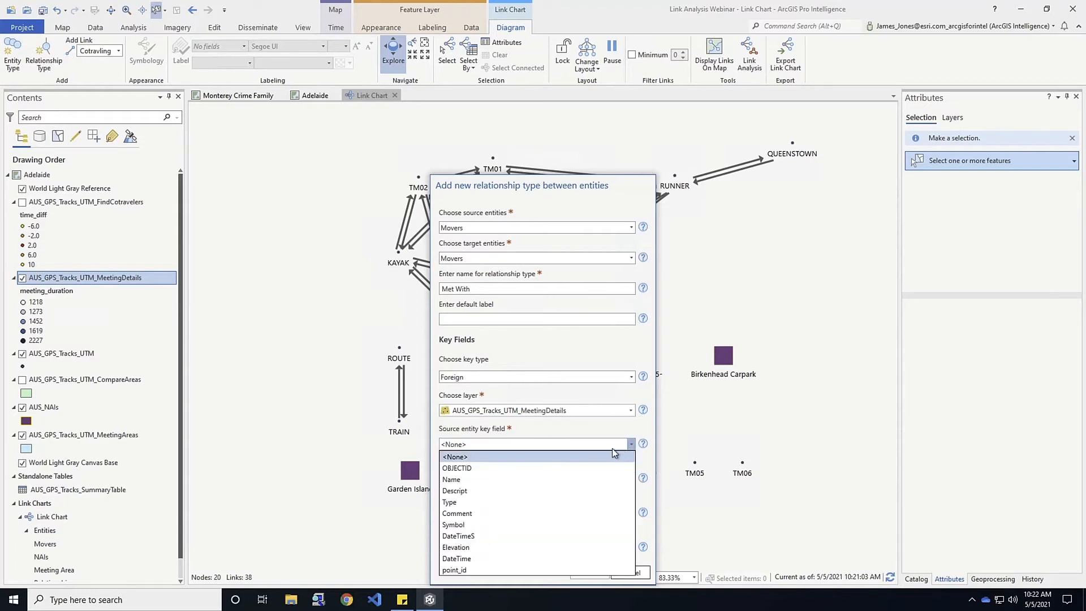
left_click(451, 481)
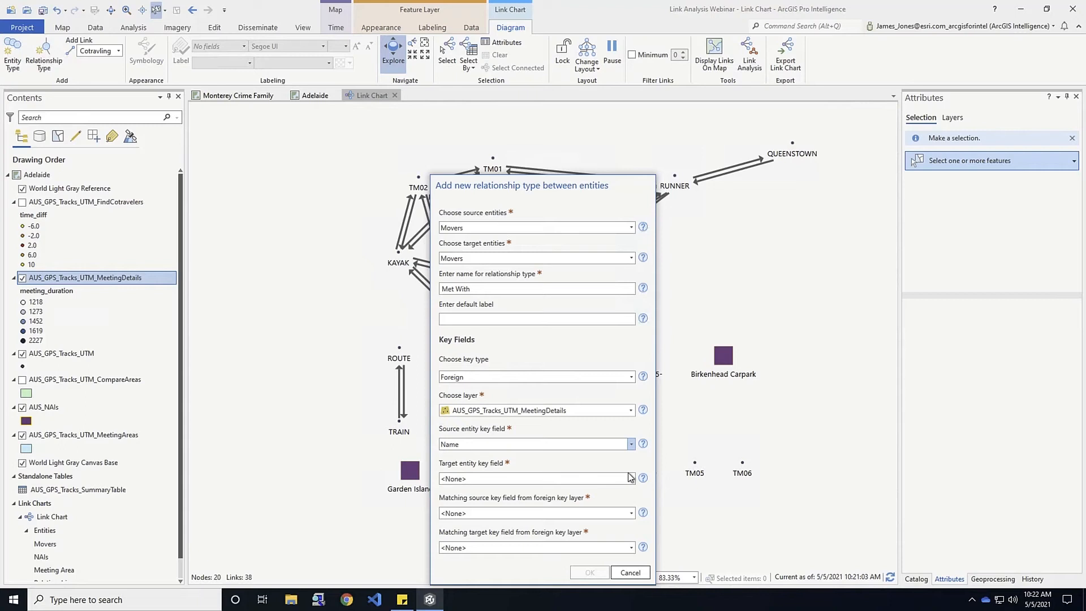
left_click(562, 482)
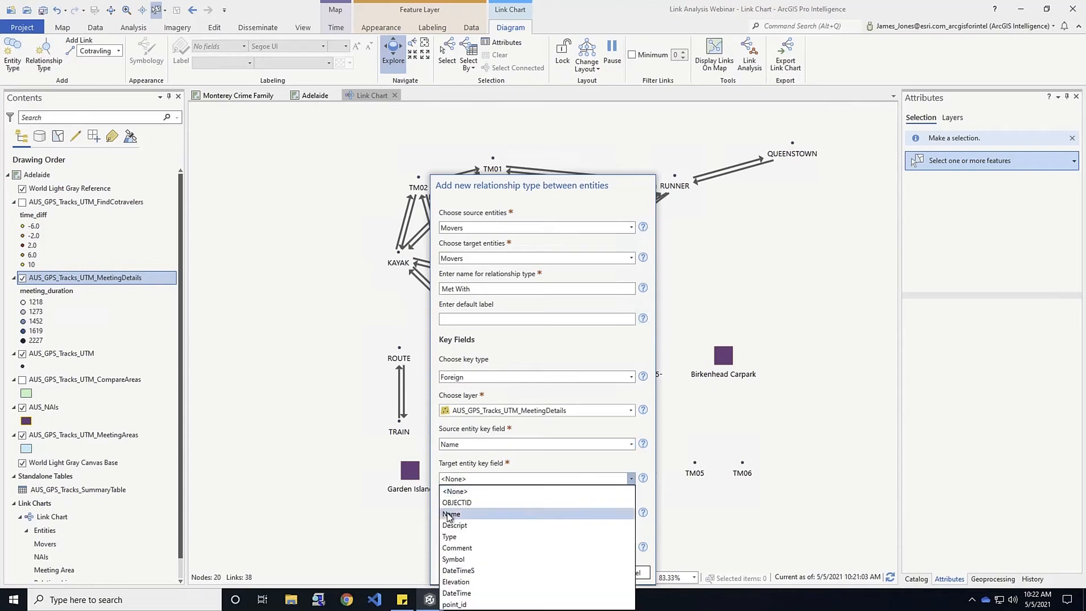
left_click(450, 514)
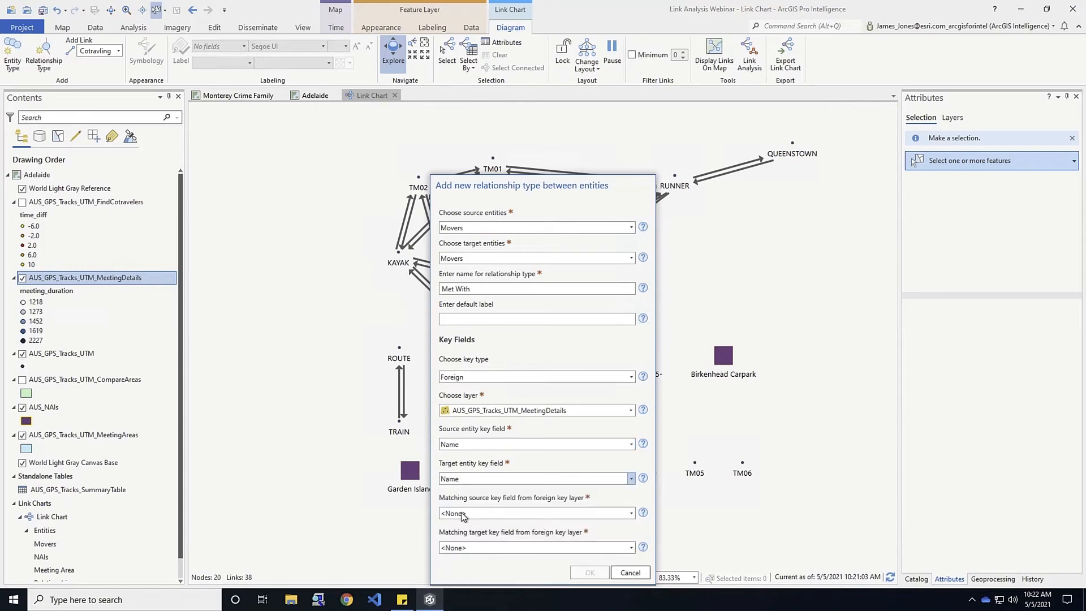
left_click(629, 514)
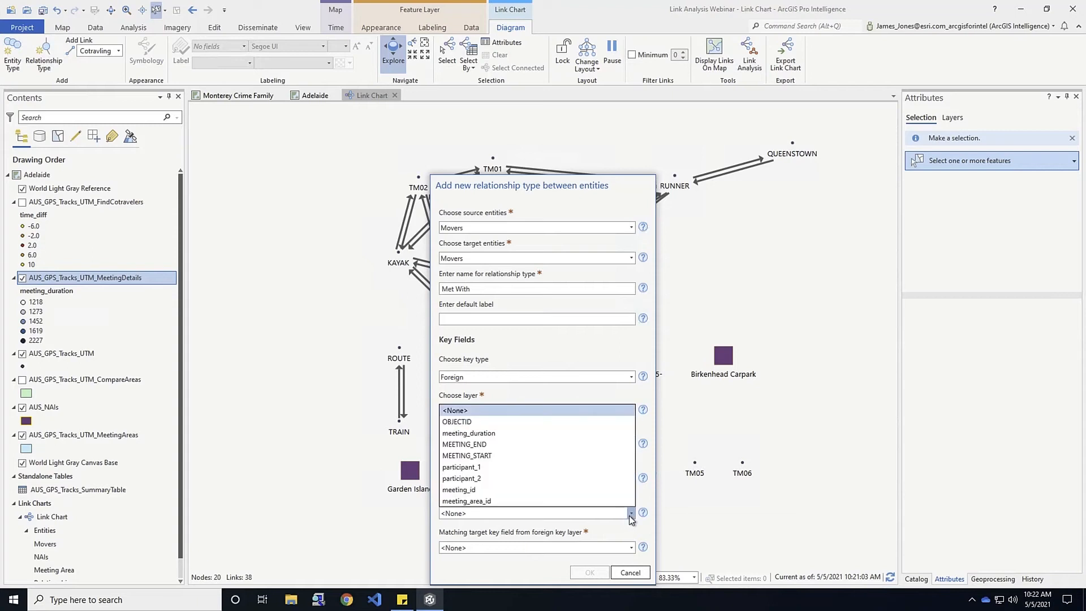
left_click(470, 467)
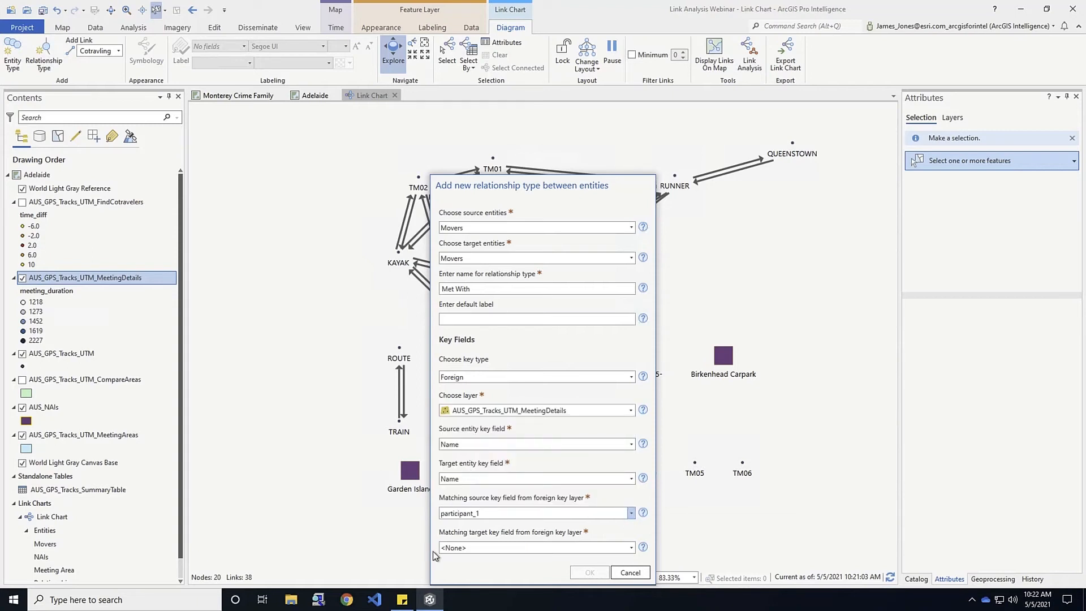
left_click(630, 548)
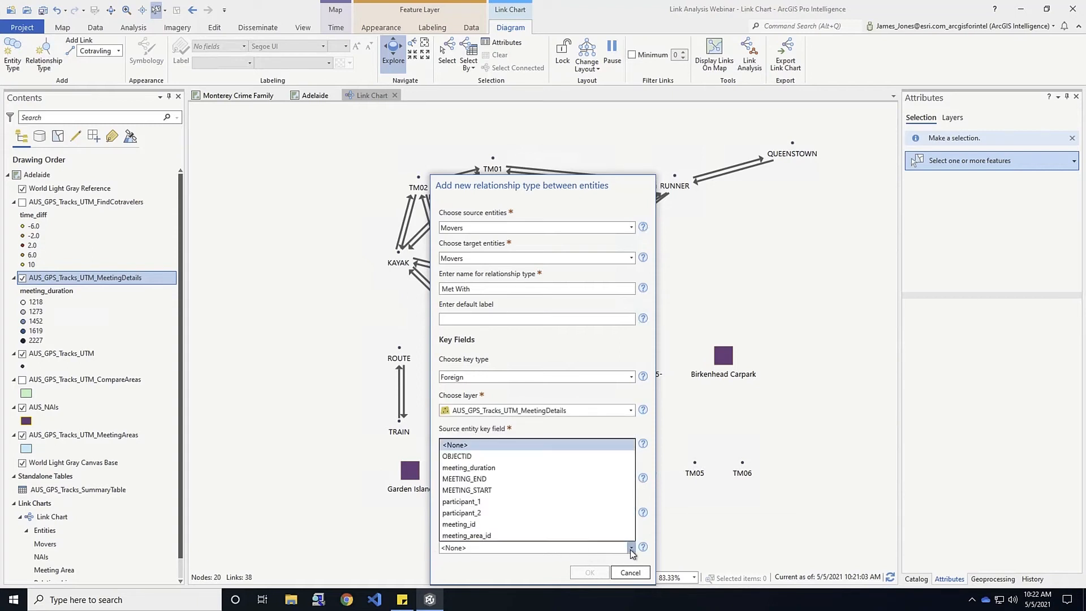
left_click(477, 516)
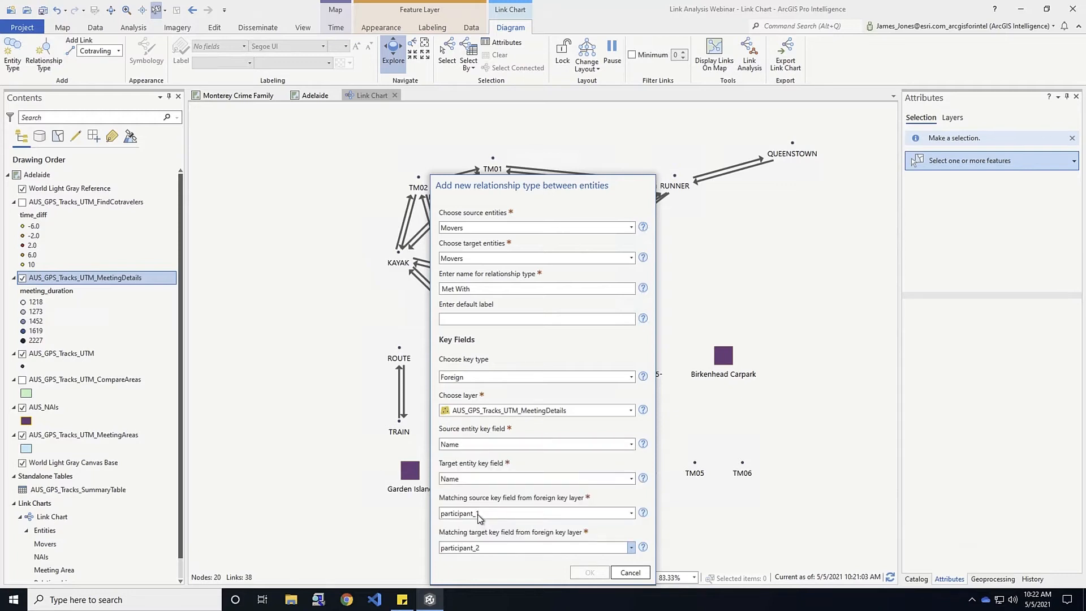
Create the Met With relationship type and pan to view TRAIN, Port and the 56 links
left_click(590, 571)
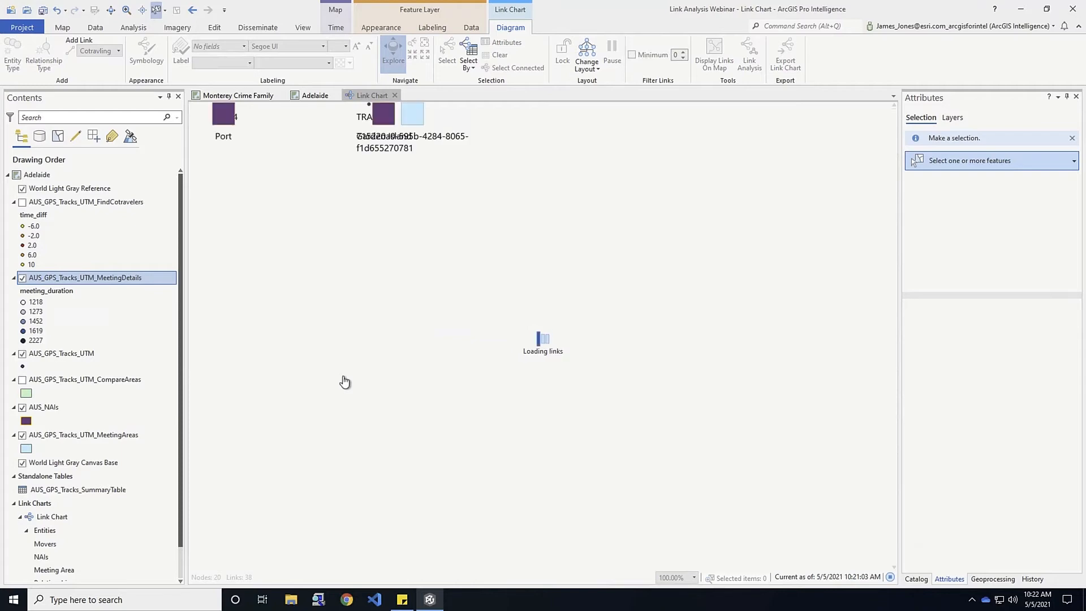
left_click_drag(365, 425, 237, 321)
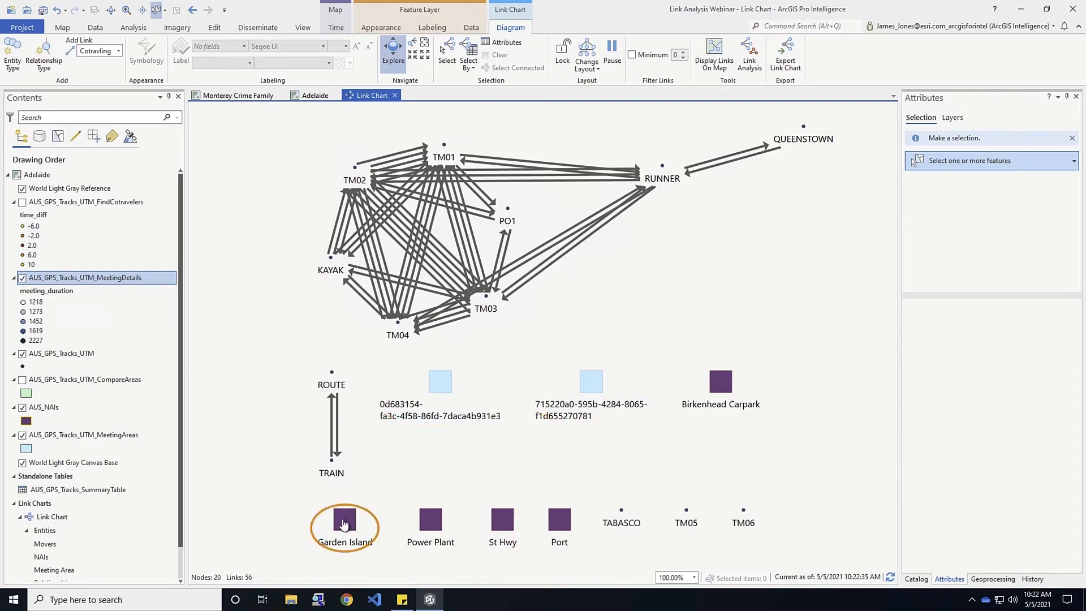
left_click(47, 45)
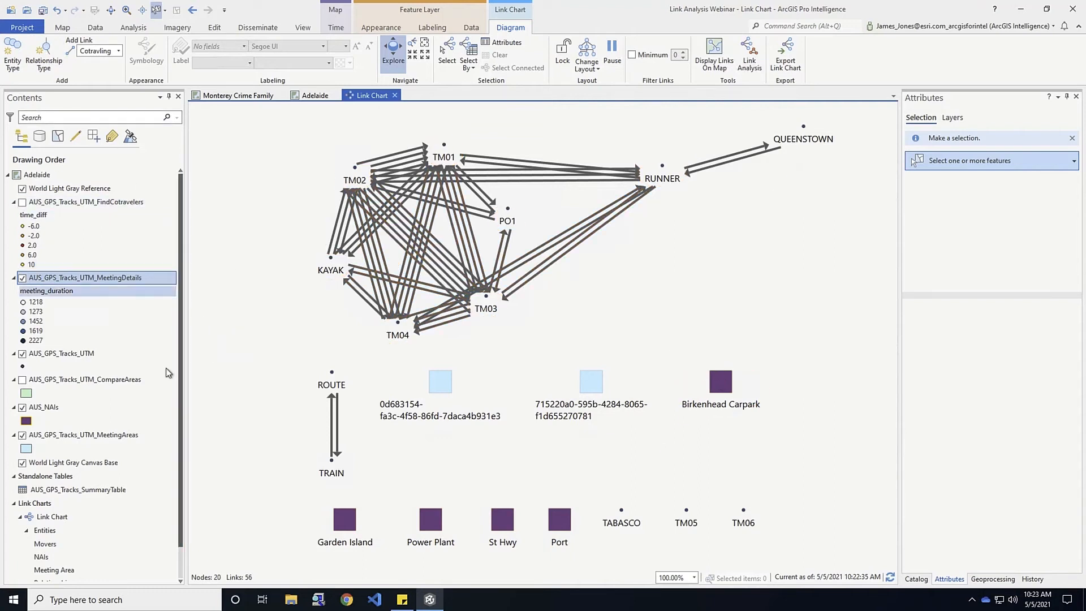
Review the CompareAreas attribute table, close it, and start another relationship type
right_click(96, 381)
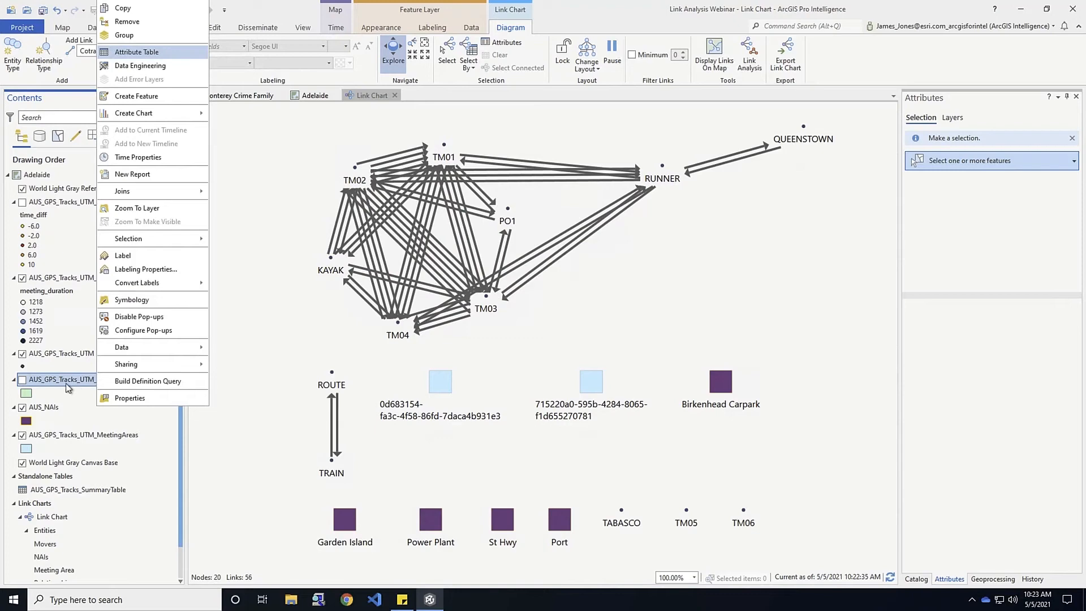
left_click(134, 54)
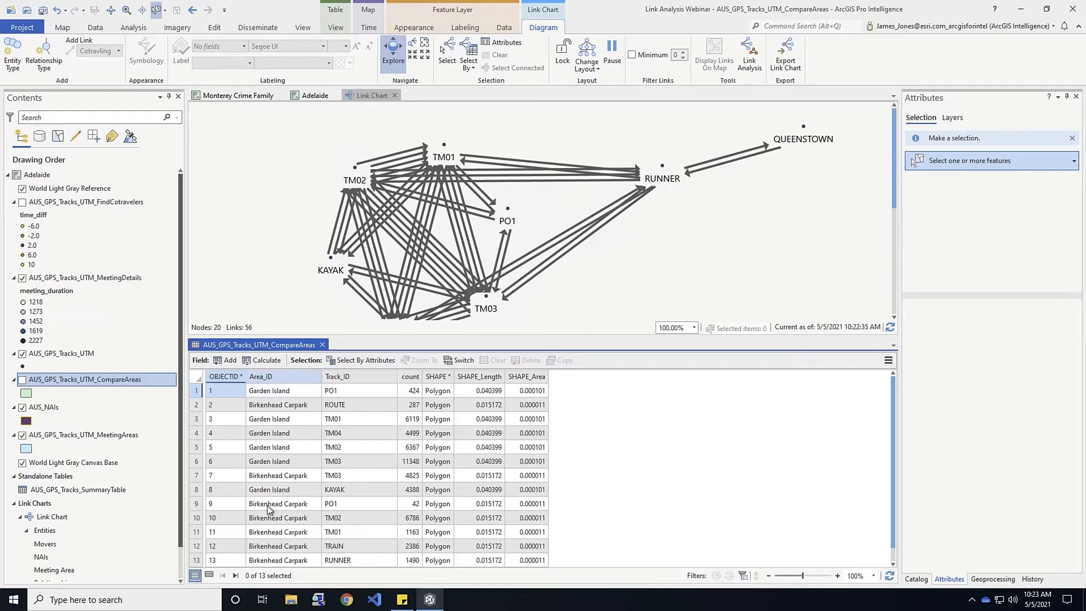
left_click_drag(527, 249, 442, 123)
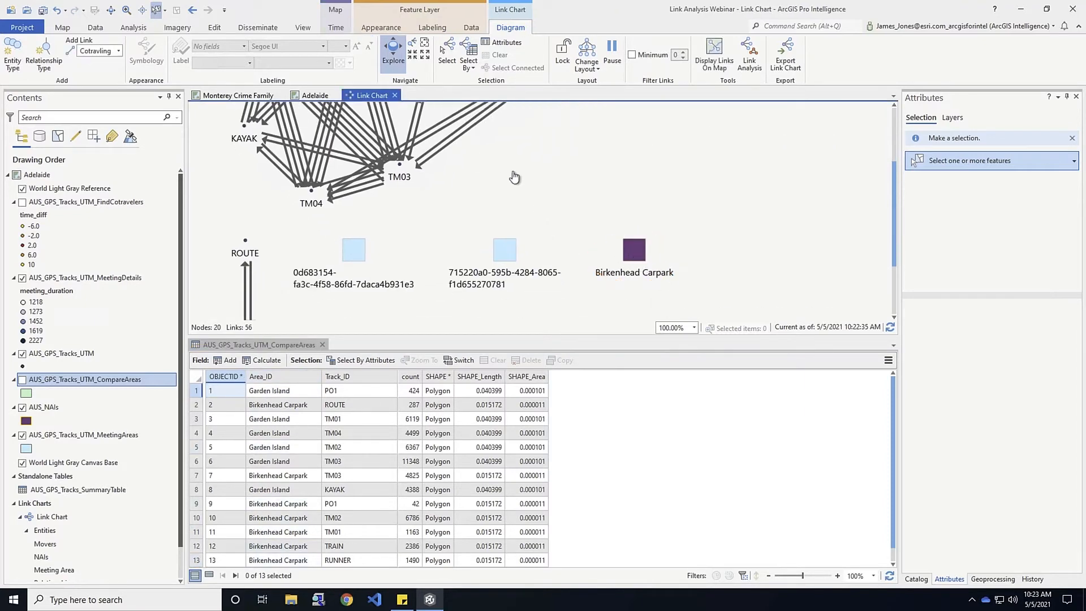
left_click_drag(525, 209, 568, 256)
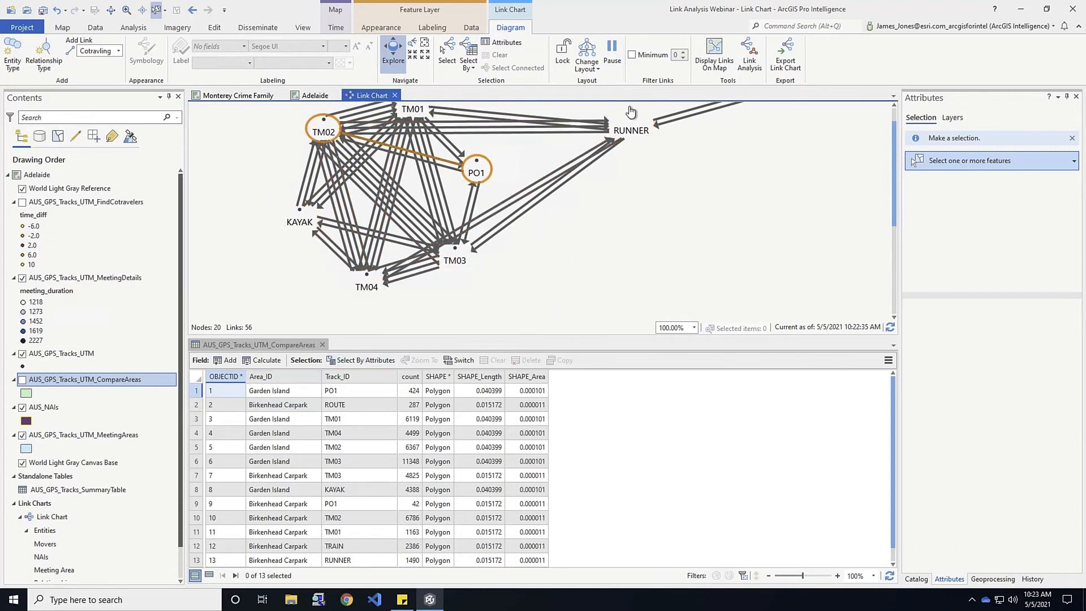
left_click(321, 345)
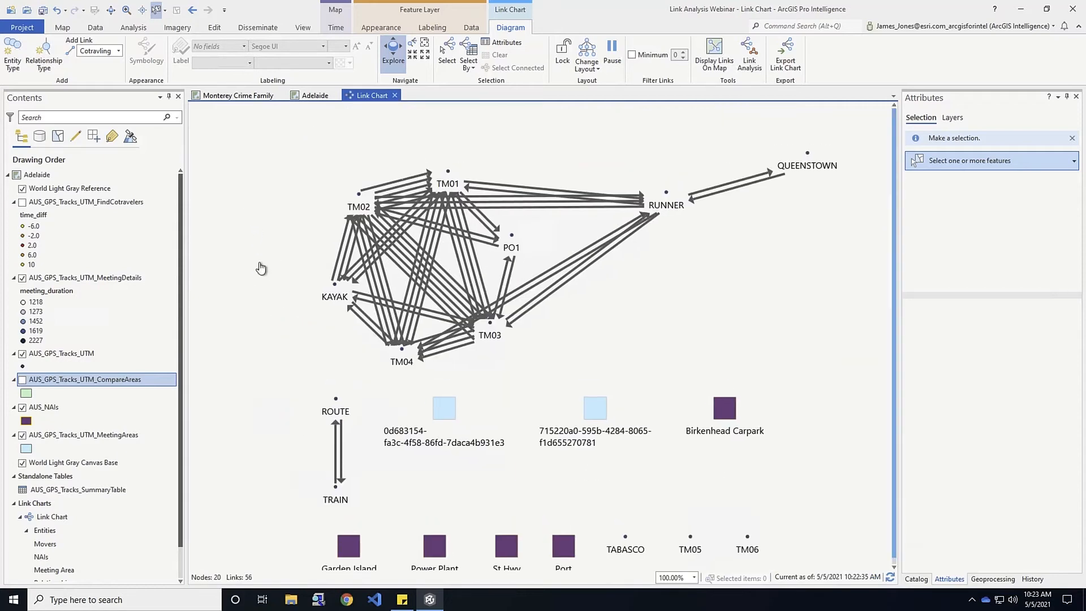
left_click(47, 48)
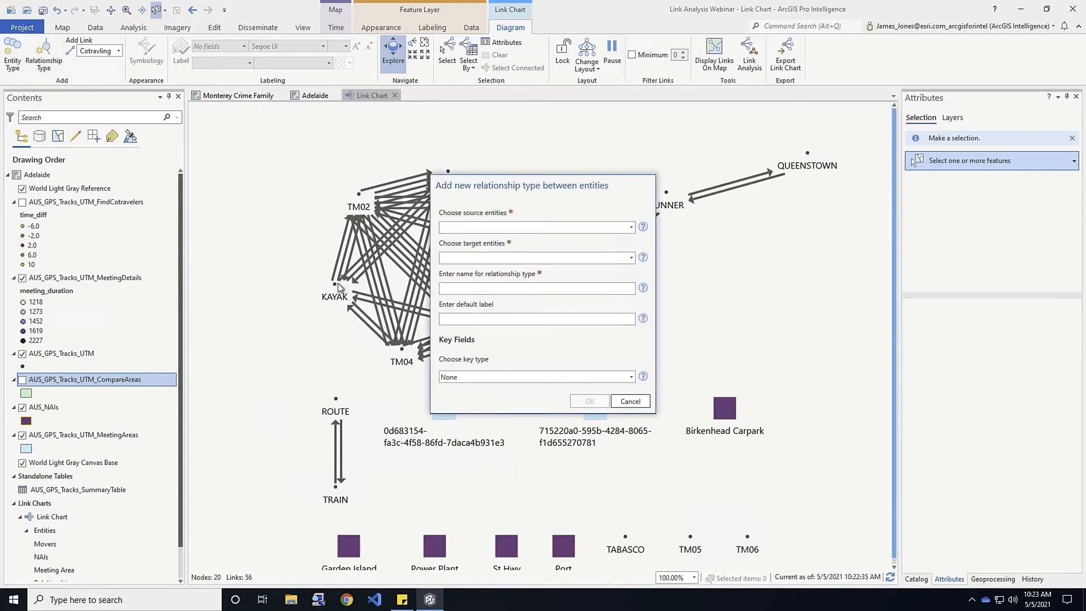
Set the relationship from Movers to NAIs and name it Located In
left_click(630, 227)
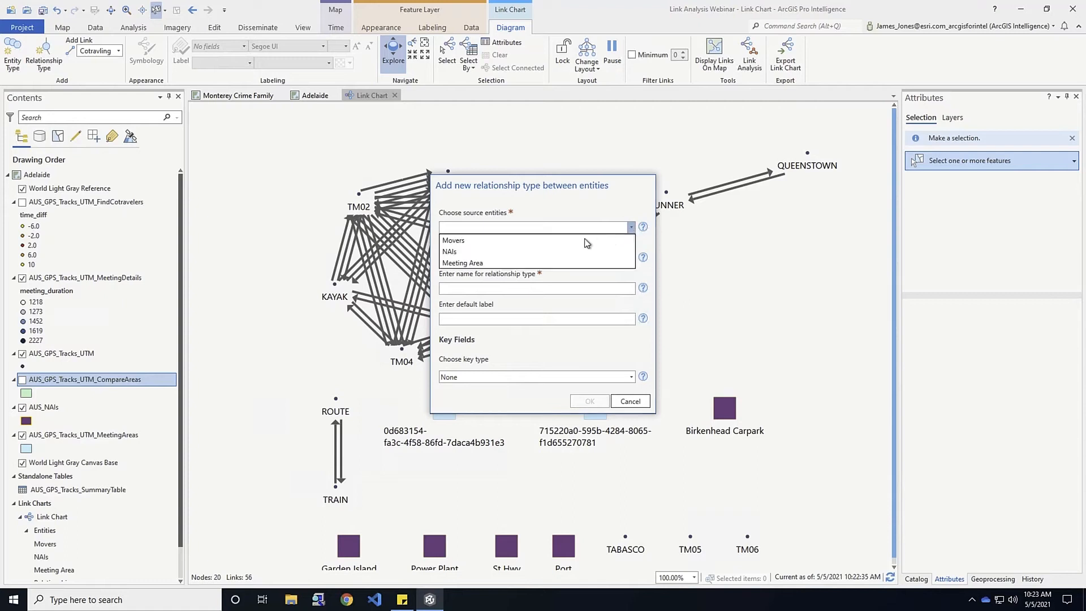
left_click(456, 244)
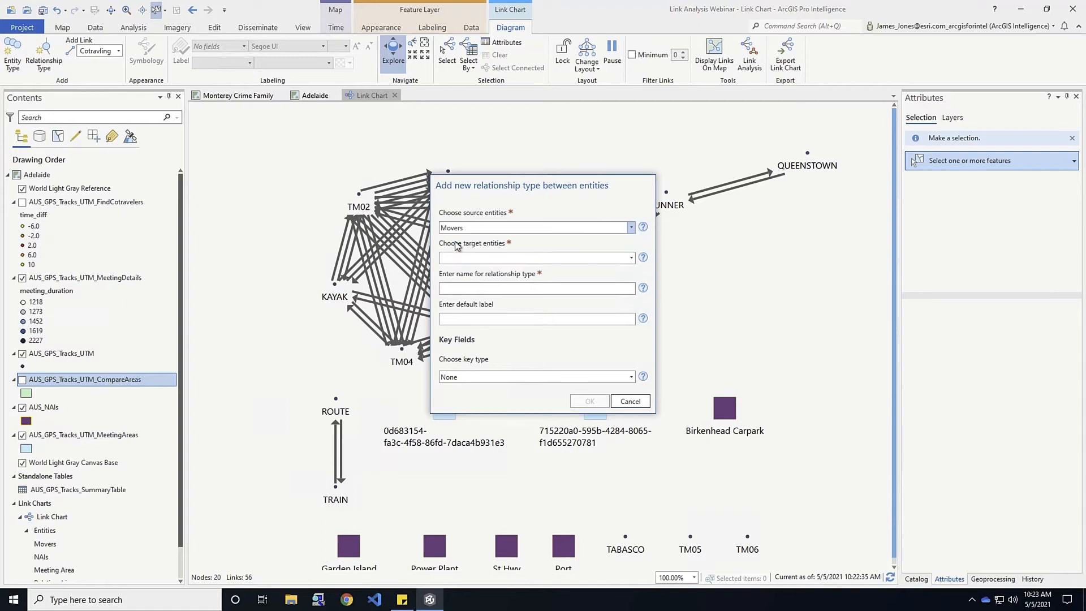
left_click(631, 258)
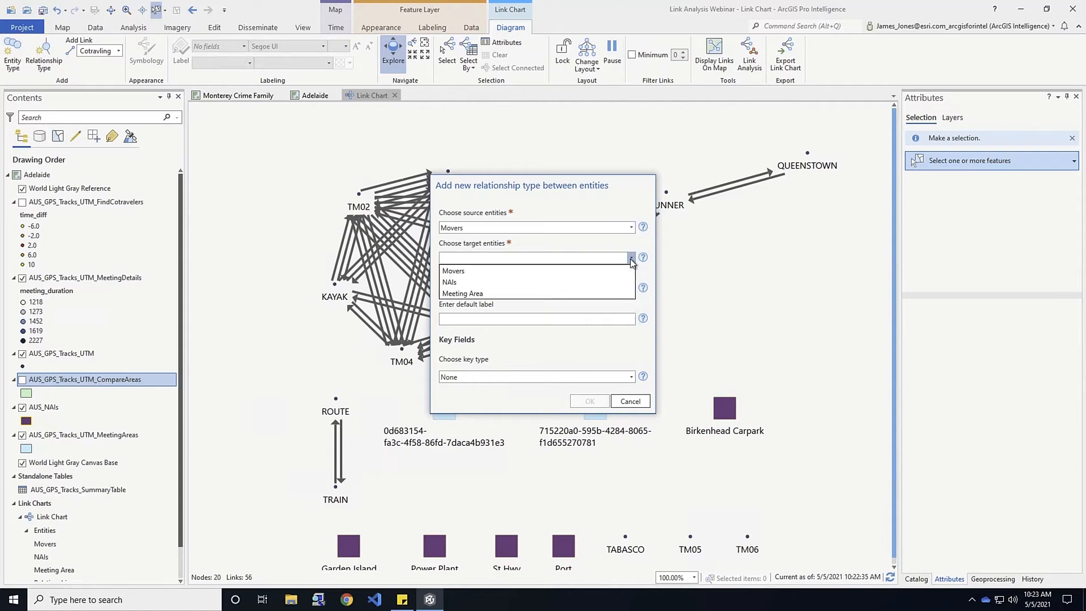
left_click(449, 282)
left_click(464, 289)
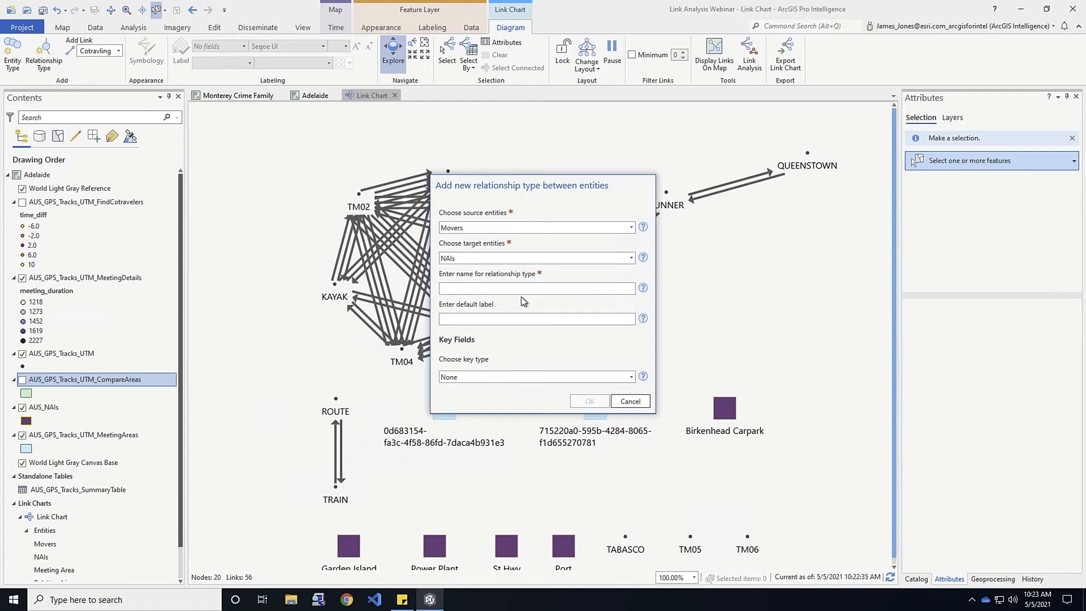
type("Located In")
Use a foreign key taken from the CompareAreas layer
left_click(632, 377)
left_click(484, 411)
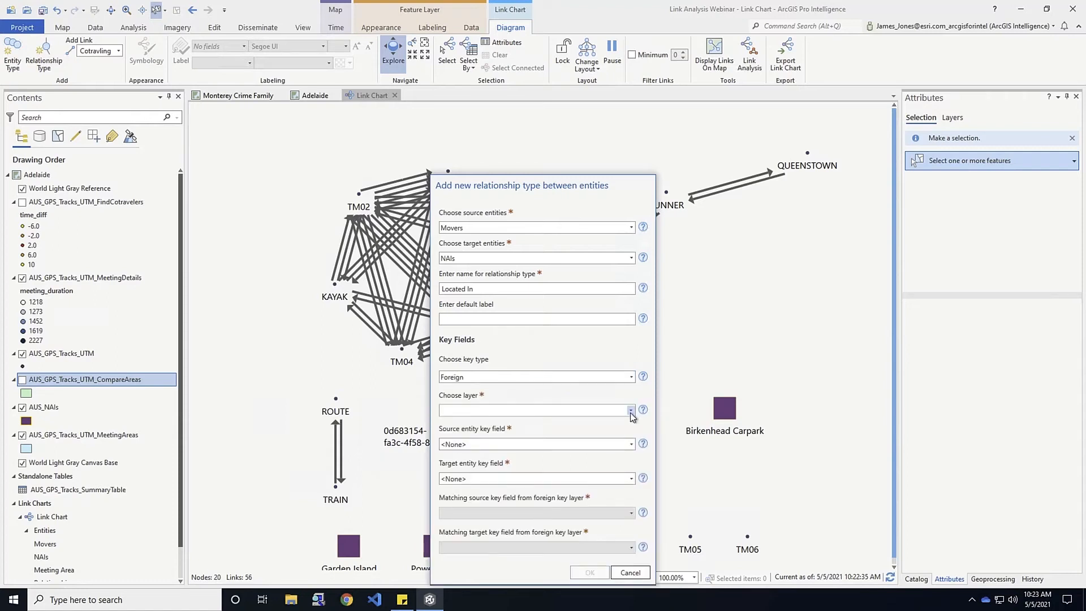
left_click(631, 411)
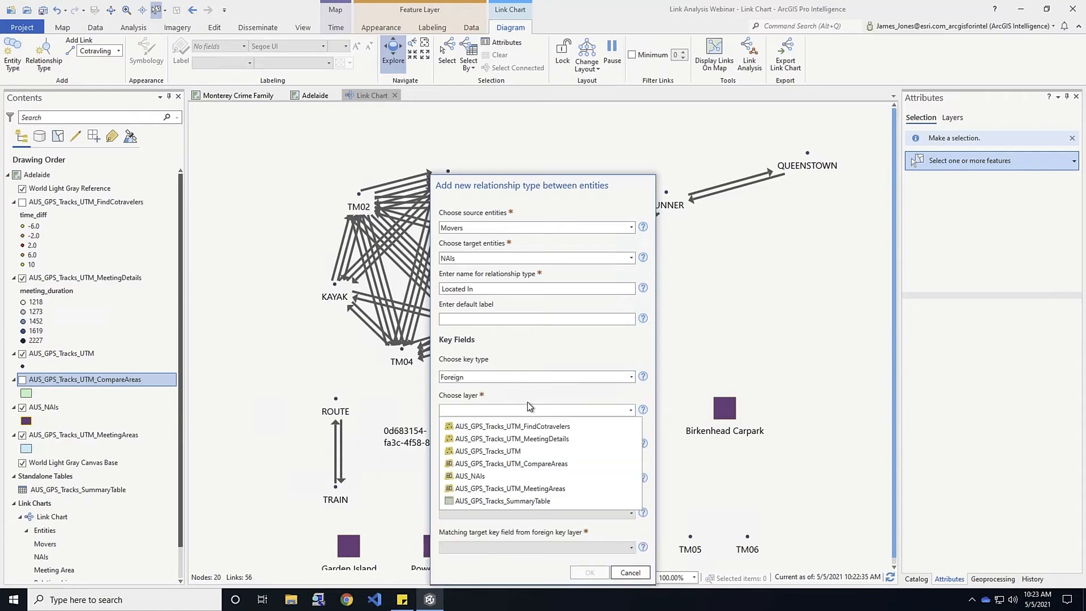
left_click(507, 464)
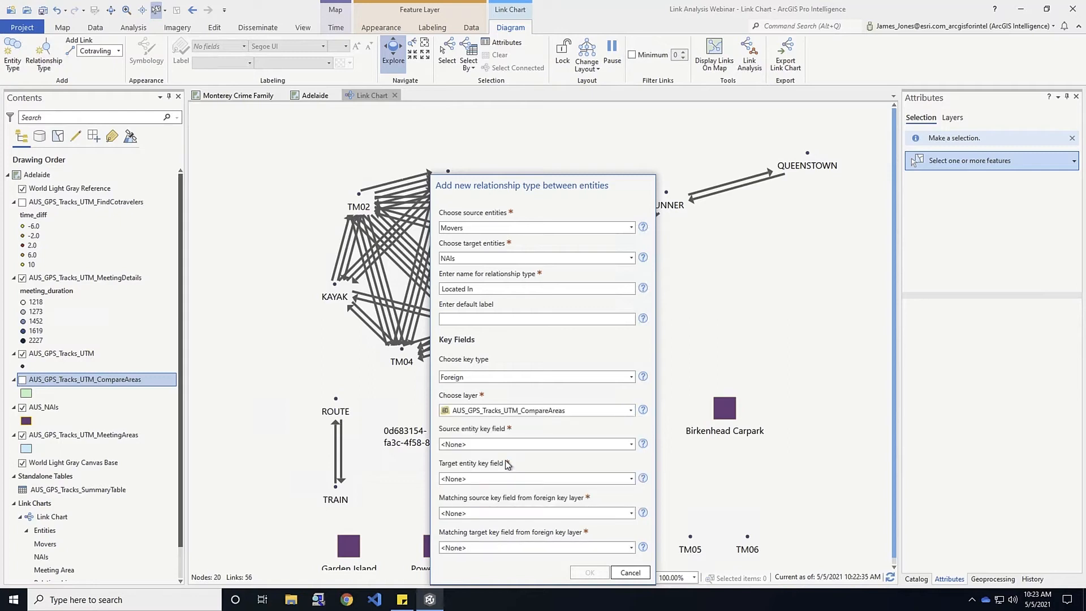
Set key fields Name/Name, matching fields Track_ID/Area_ID, and create the relationship
left_click(631, 445)
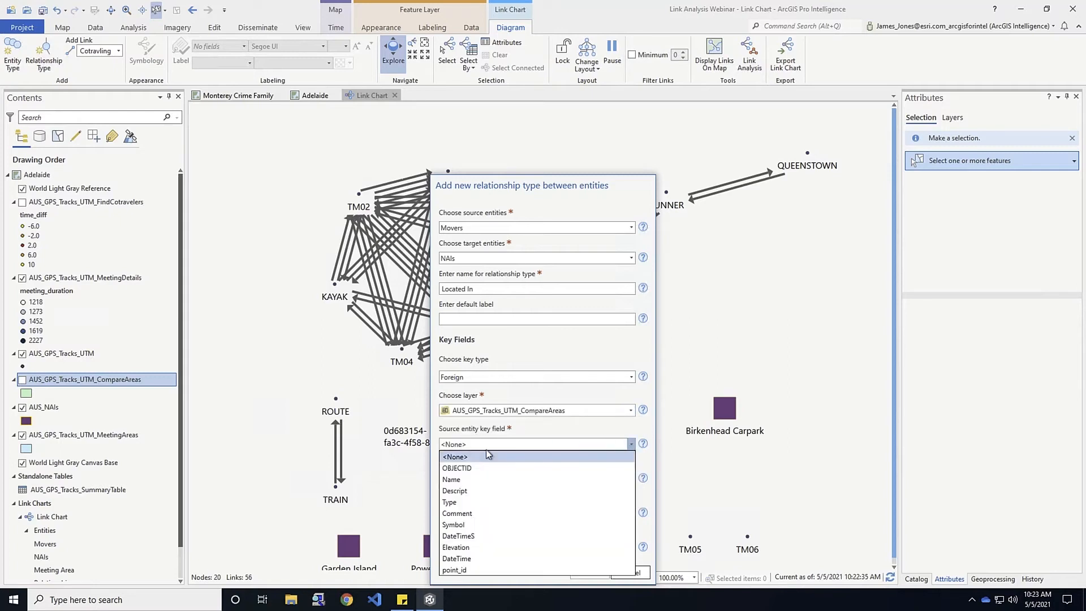
left_click(461, 484)
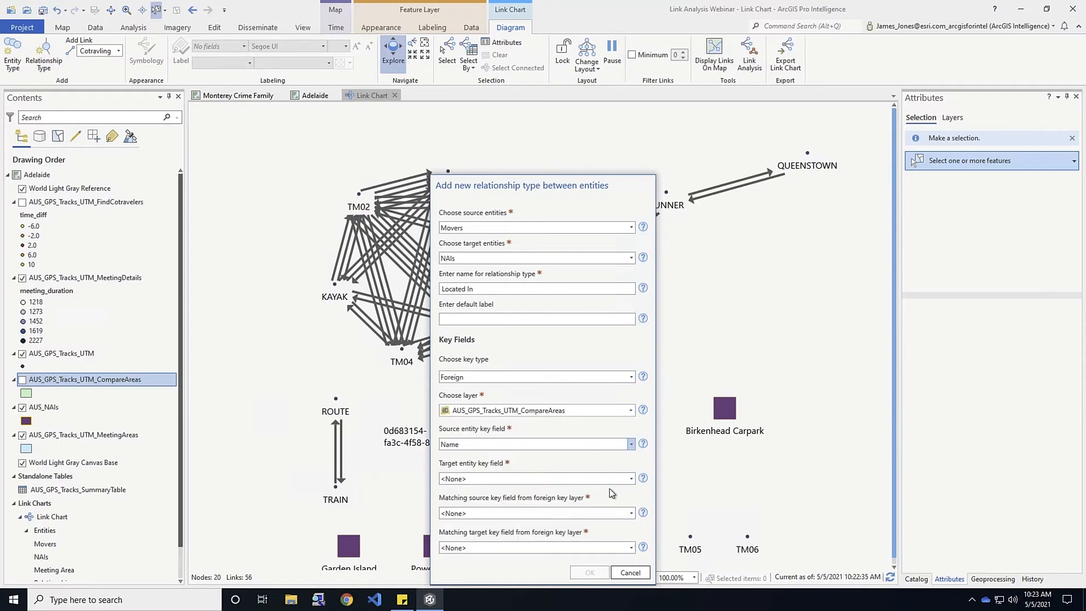
left_click(631, 481)
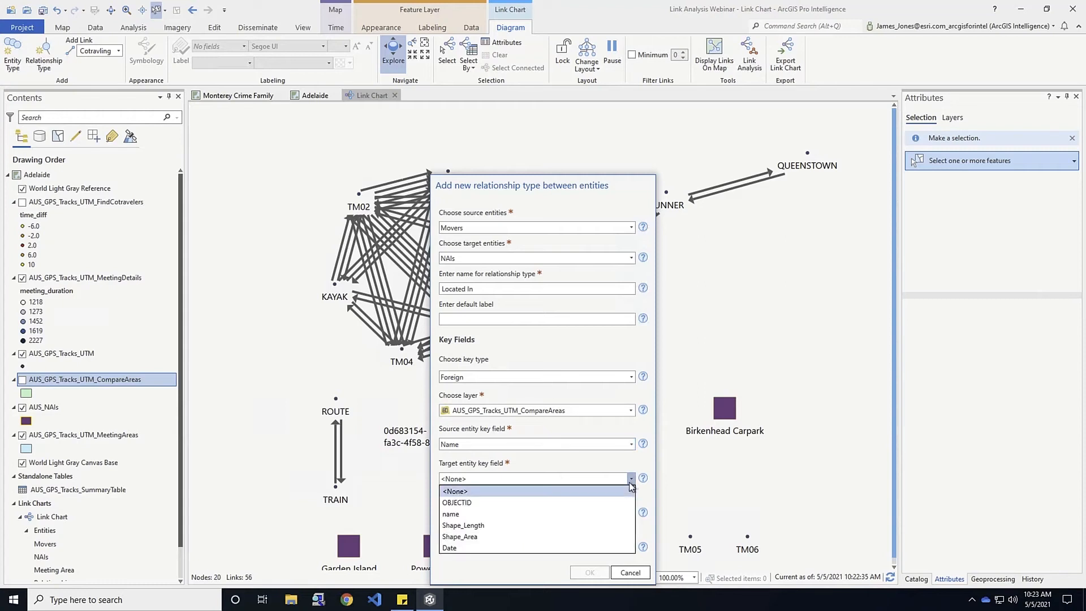
left_click(467, 513)
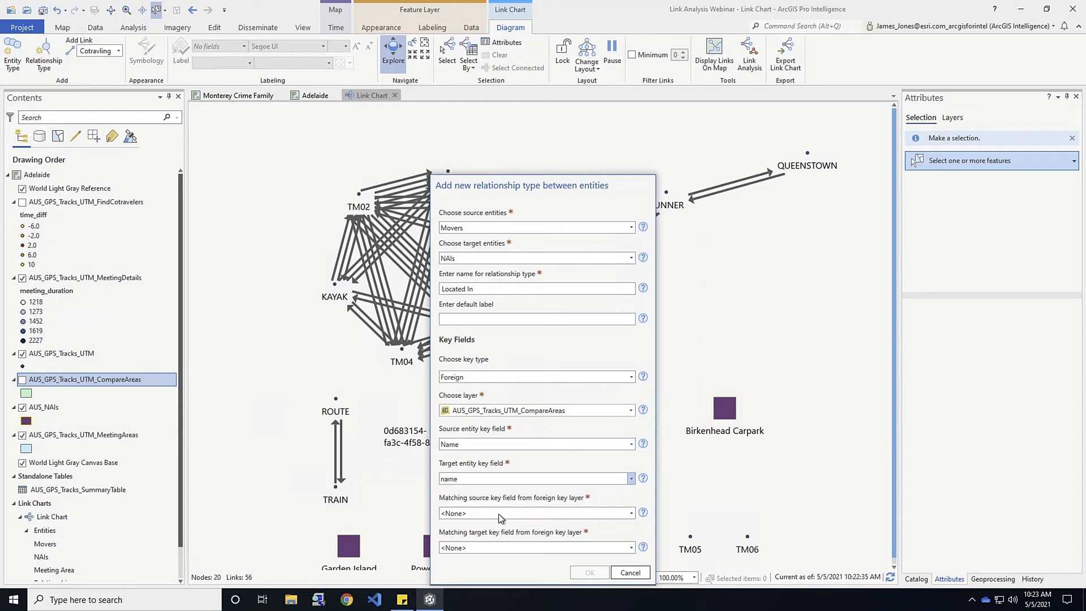
left_click(631, 513)
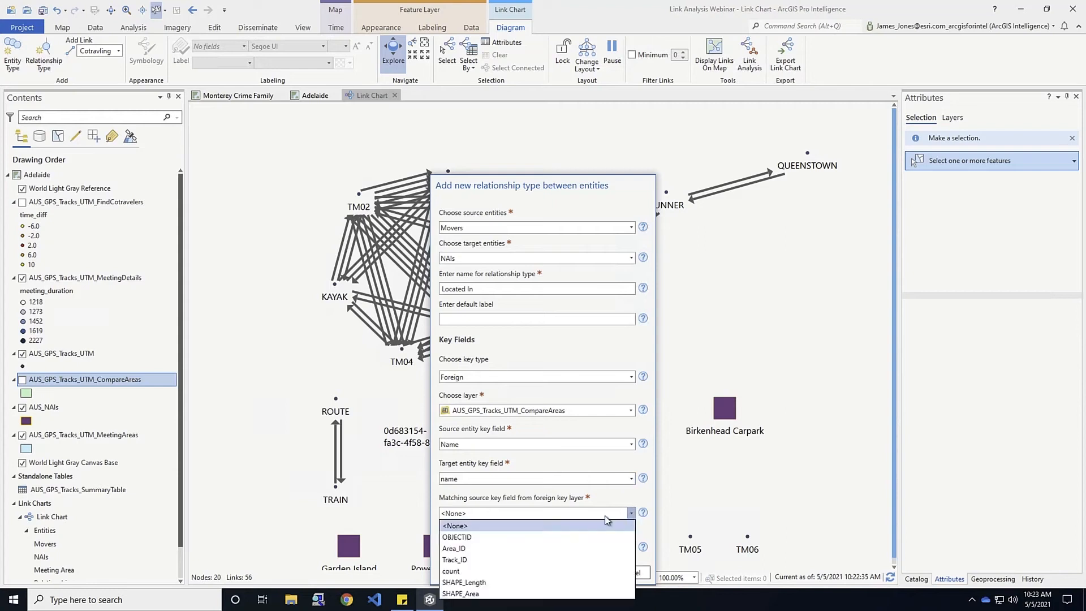
left_click(452, 560)
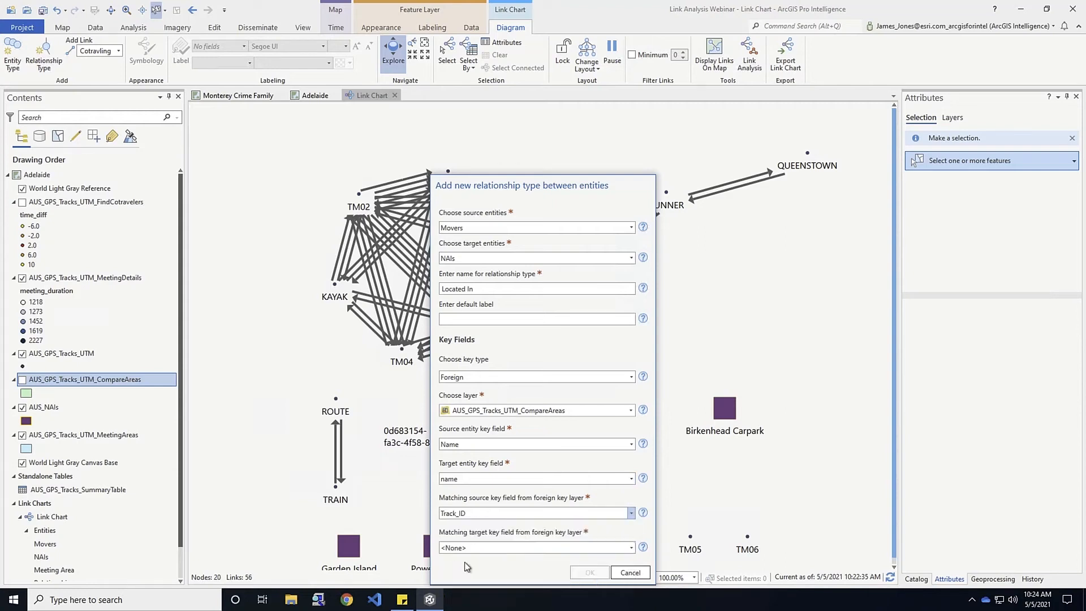
left_click(631, 547)
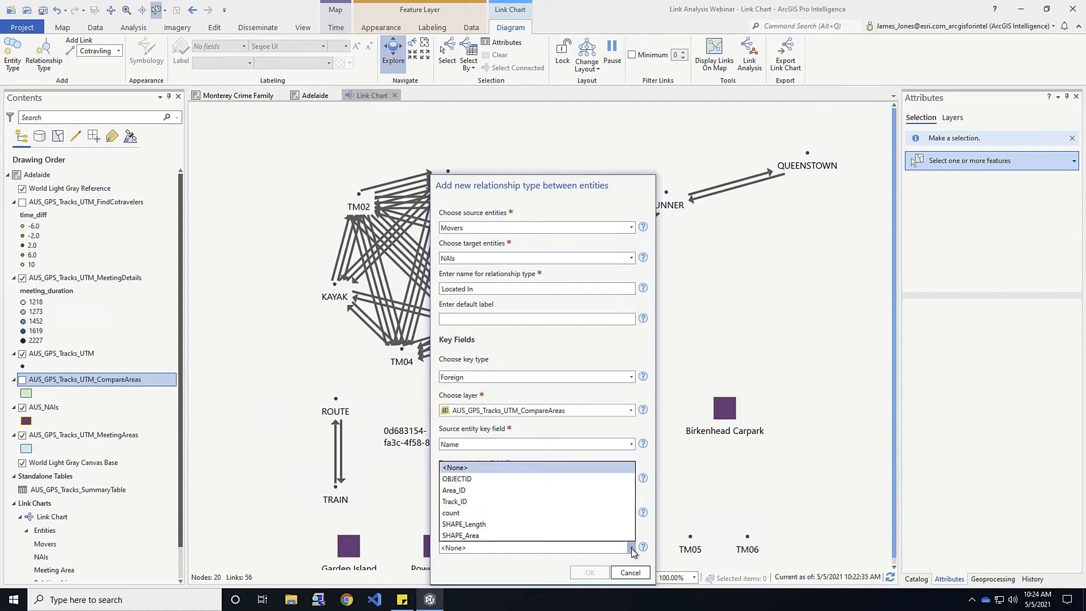
left_click(473, 490)
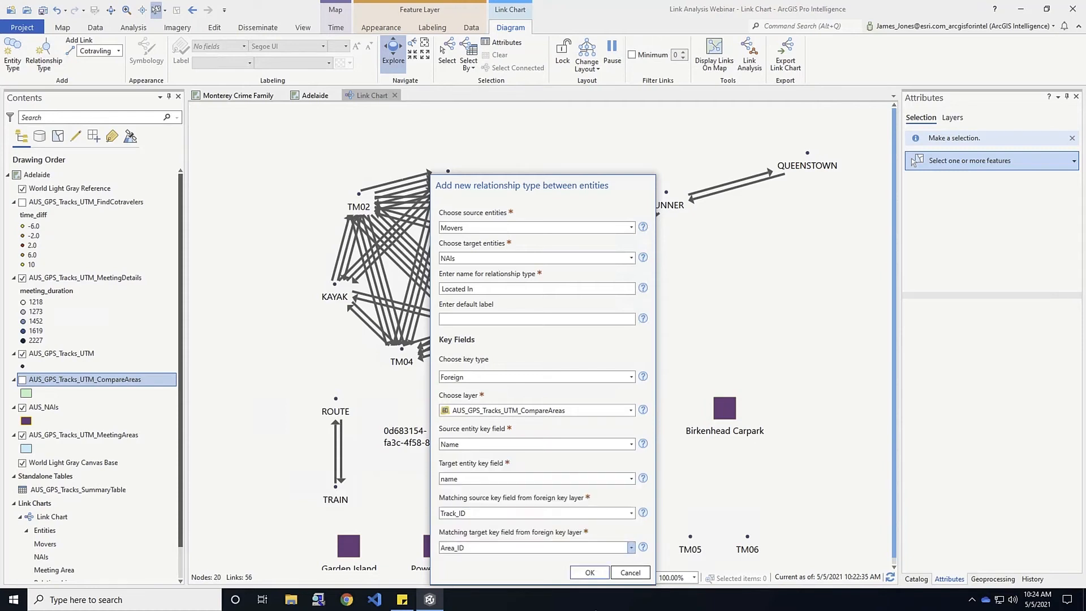
left_click(588, 572)
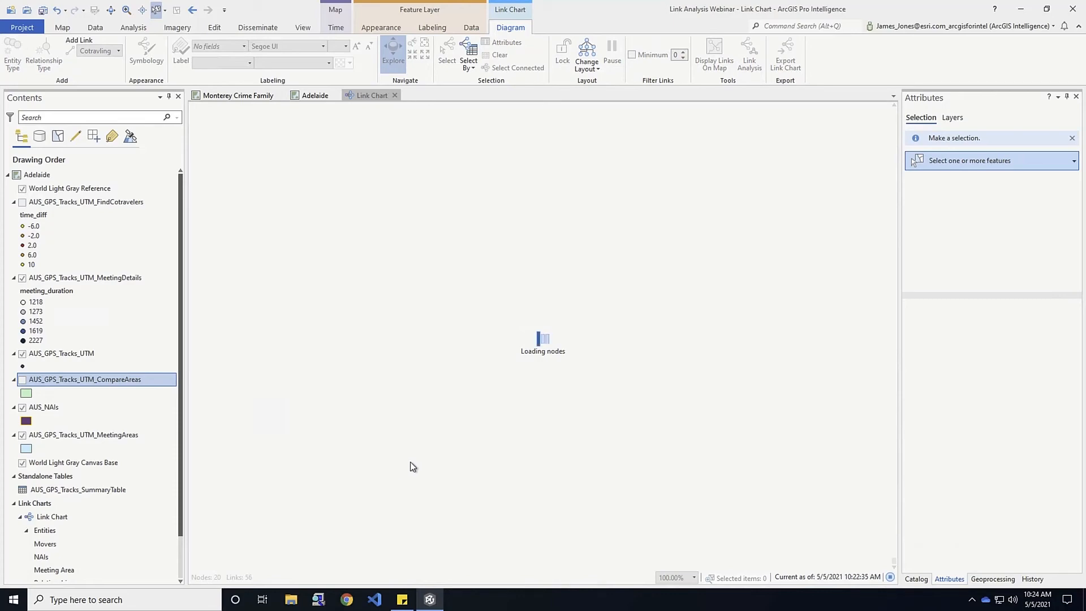
Pan the chart to view the new Located In links to NAIs like Birkenhead Carpark
left_click_drag(360, 394, 297, 249)
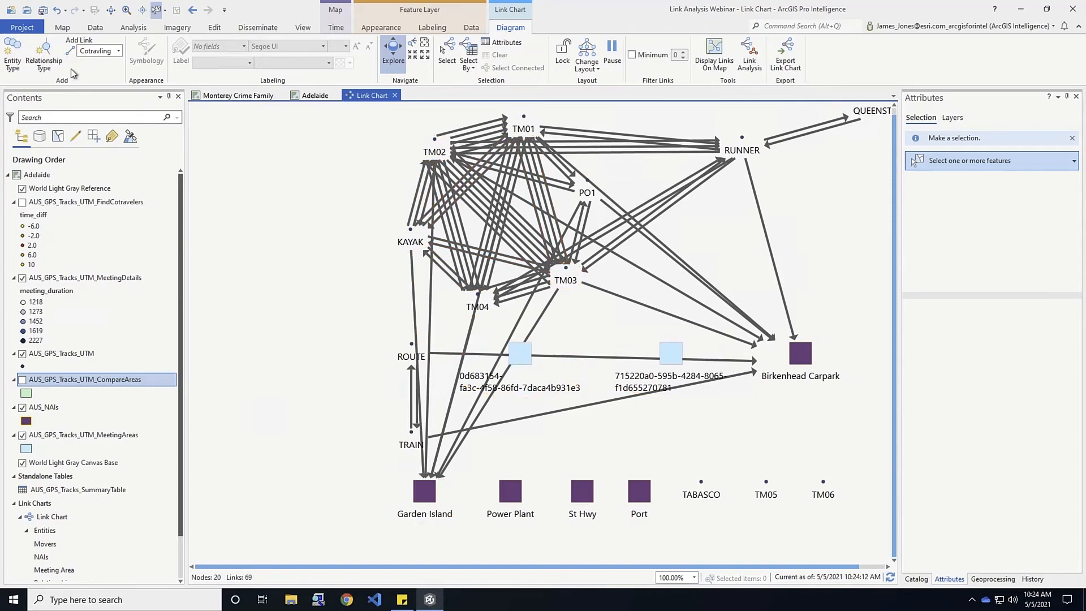
Start a new relationship type from Movers to Meeting Area named Met In
left_click(44, 57)
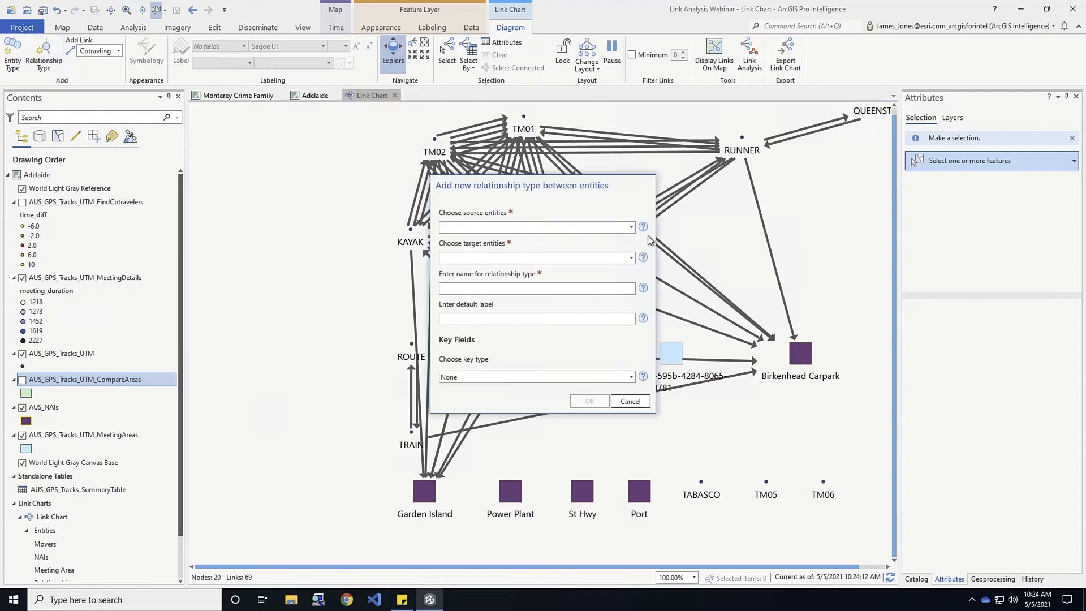
left_click(630, 226)
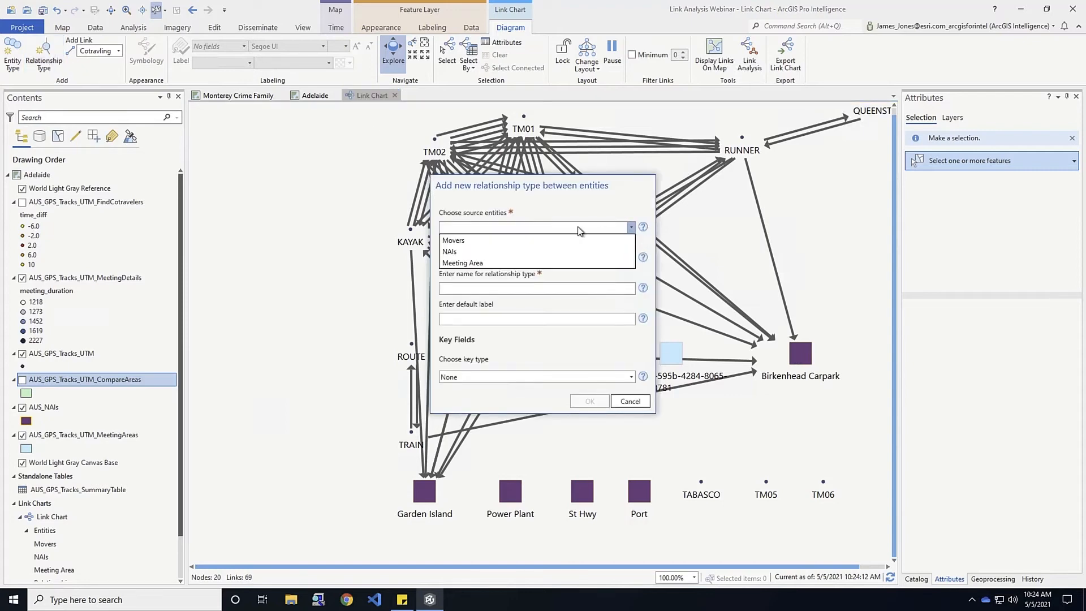
left_click(480, 241)
left_click(631, 258)
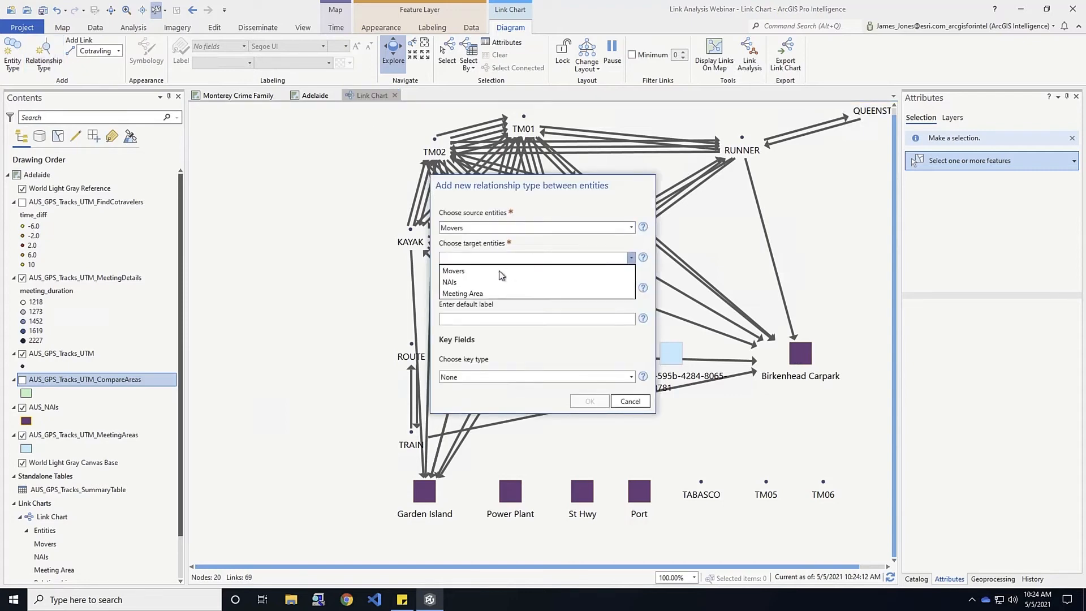
left_click(456, 295)
left_click(540, 288)
type("Met In")
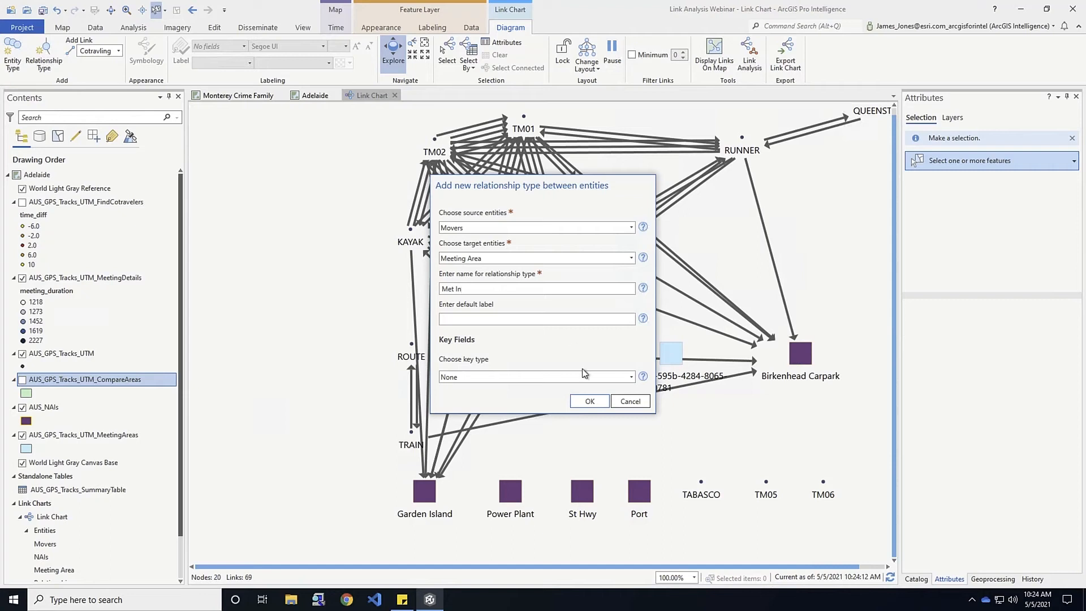
Use a foreign key taken from the AUS_GPS_Tracks_UTM_MeetingDetails layer
left_click(631, 377)
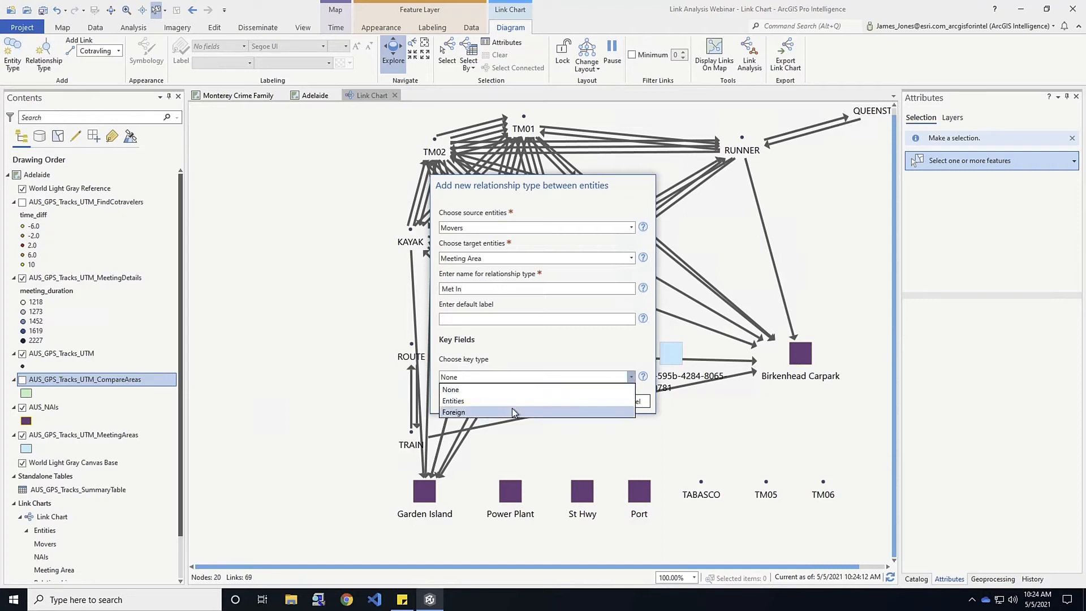
left_click(512, 411)
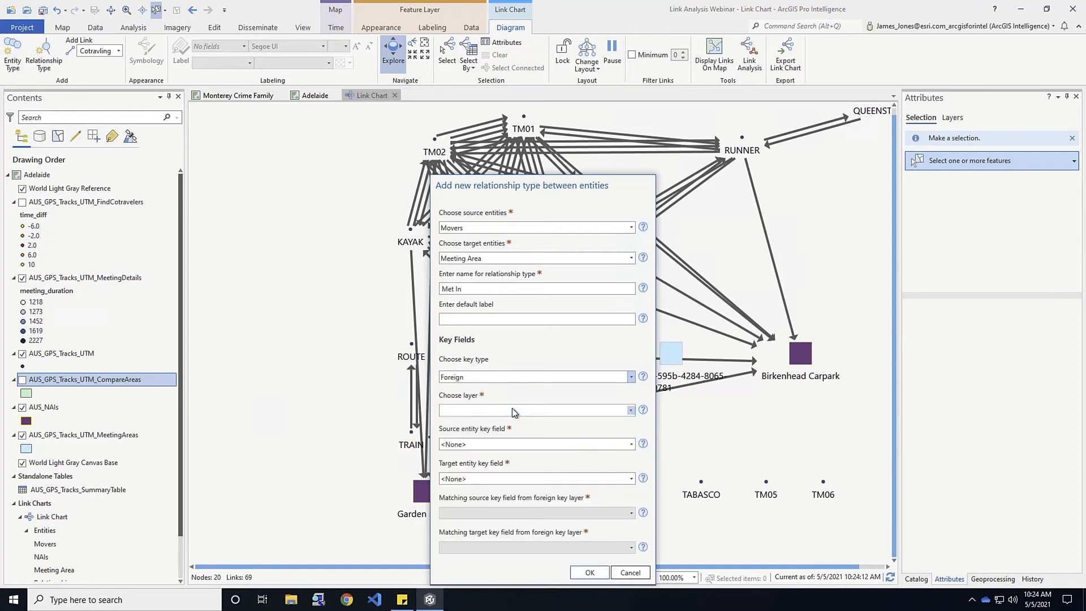
left_click(631, 412)
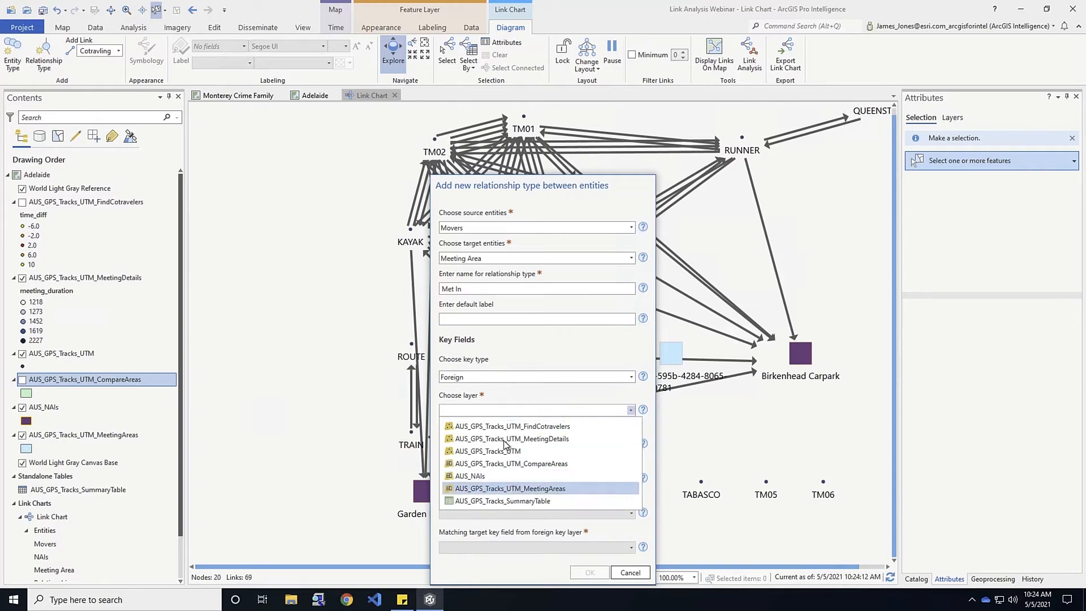
left_click(505, 439)
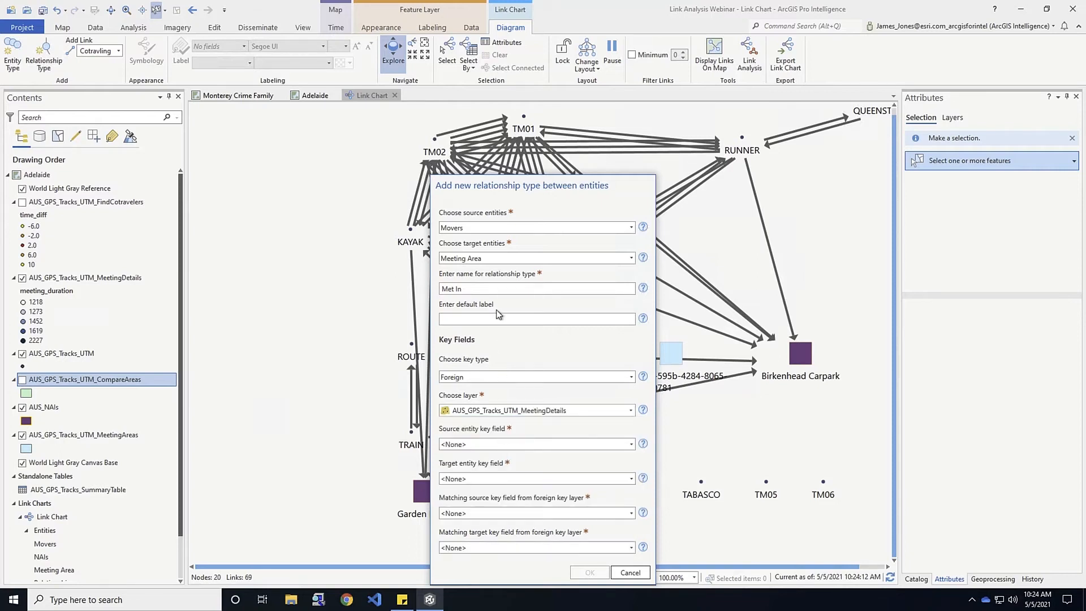
Set key fields Name/meeting_area_id, matching fields participant_1/meeting_area_id, and create it
left_click(625, 445)
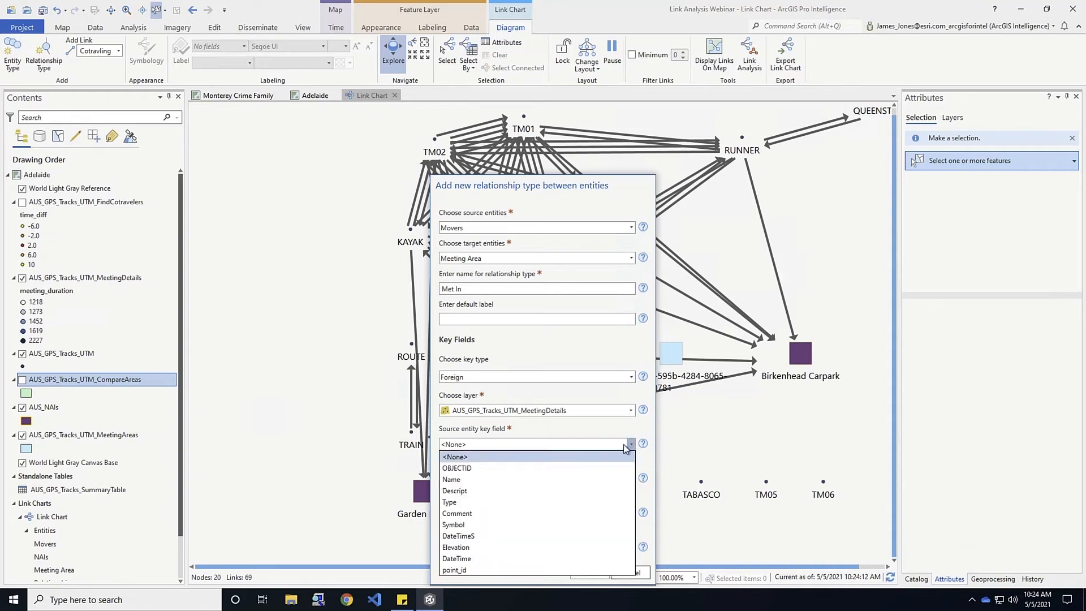
left_click(476, 479)
left_click(630, 479)
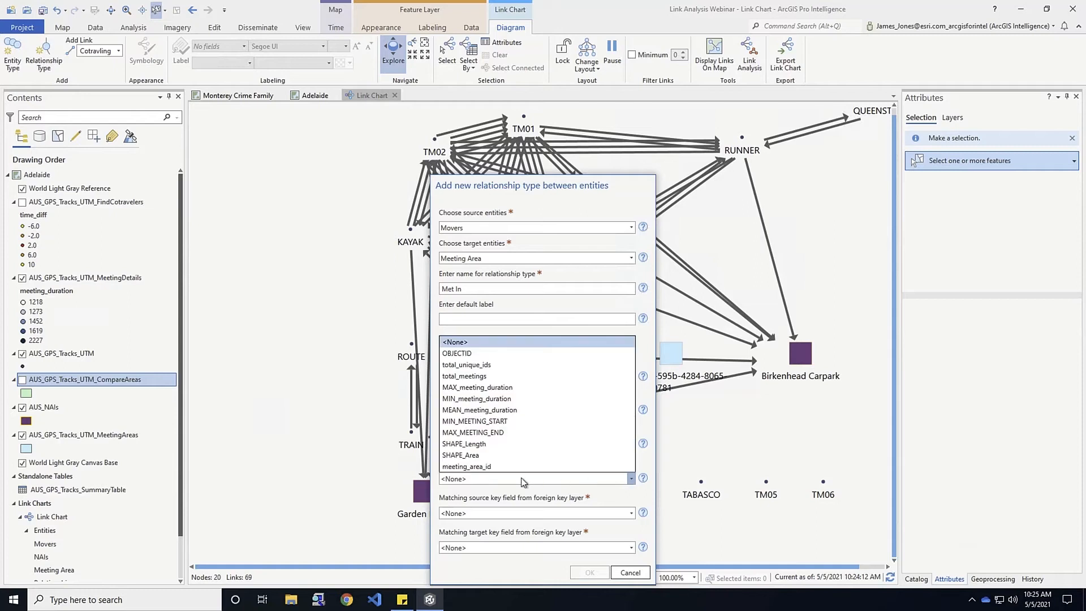
left_click(479, 467)
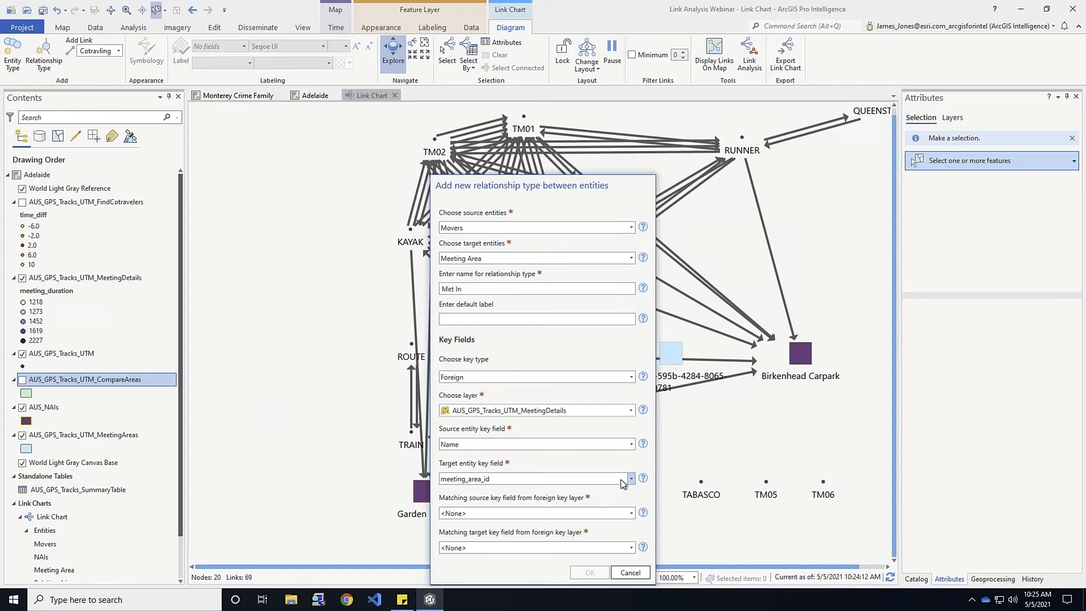
left_click(631, 513)
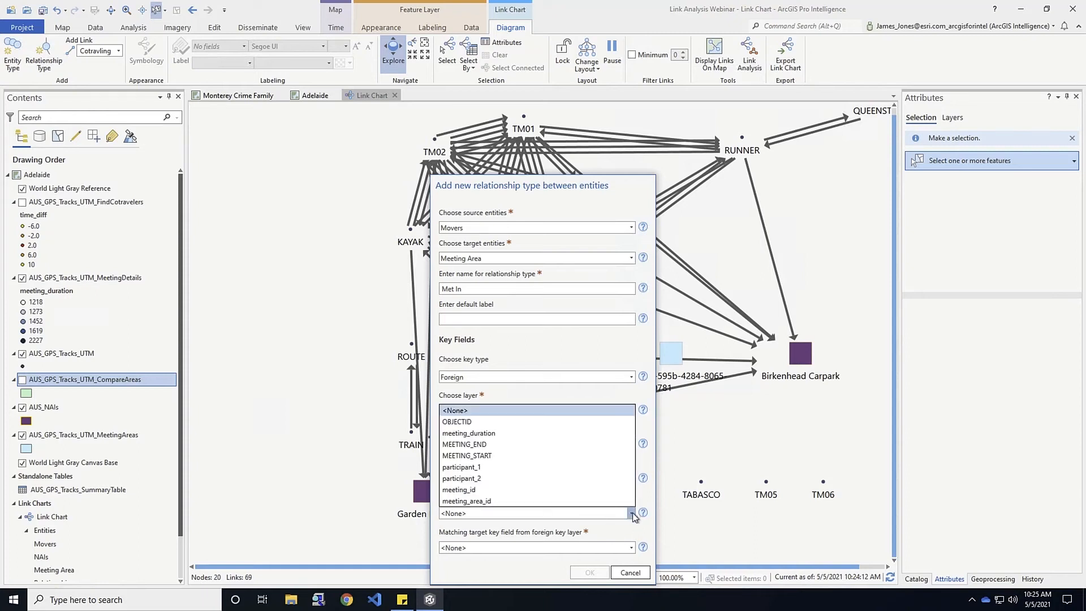
left_click(479, 467)
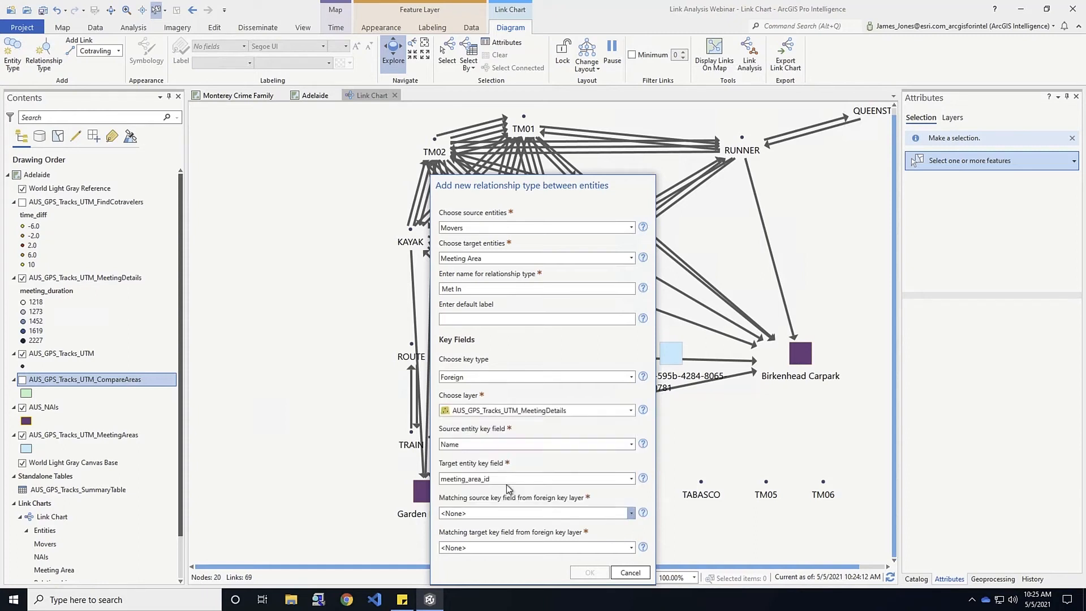
left_click(629, 547)
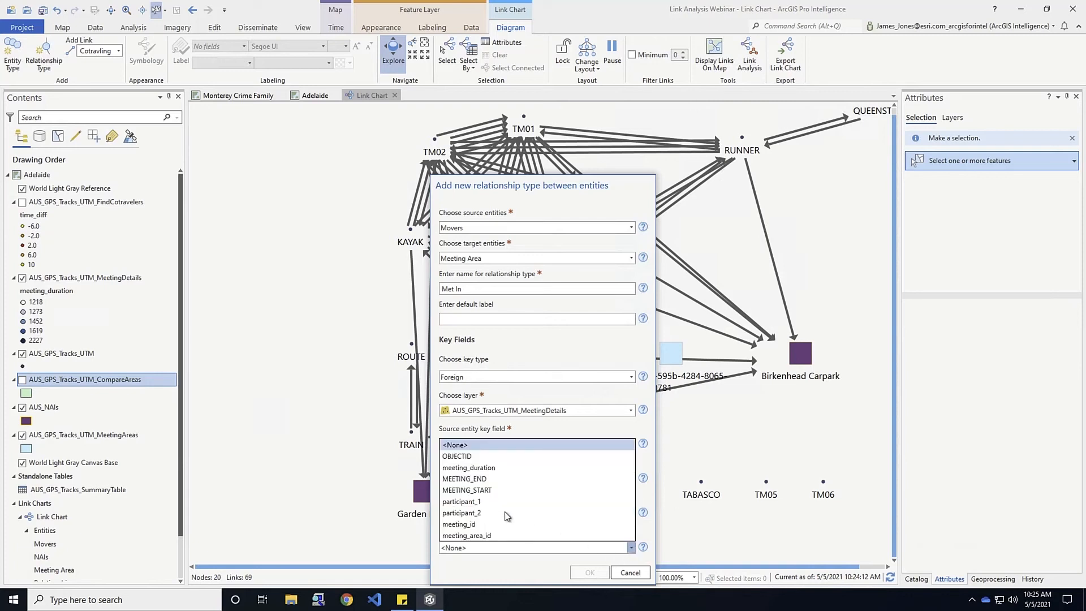
left_click(491, 538)
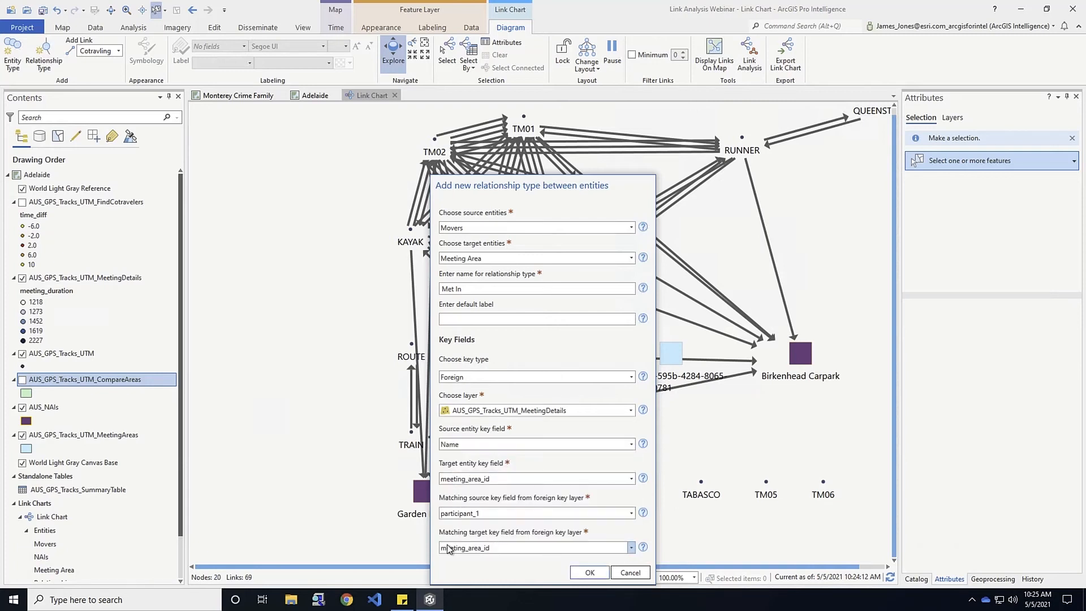
left_click(582, 573)
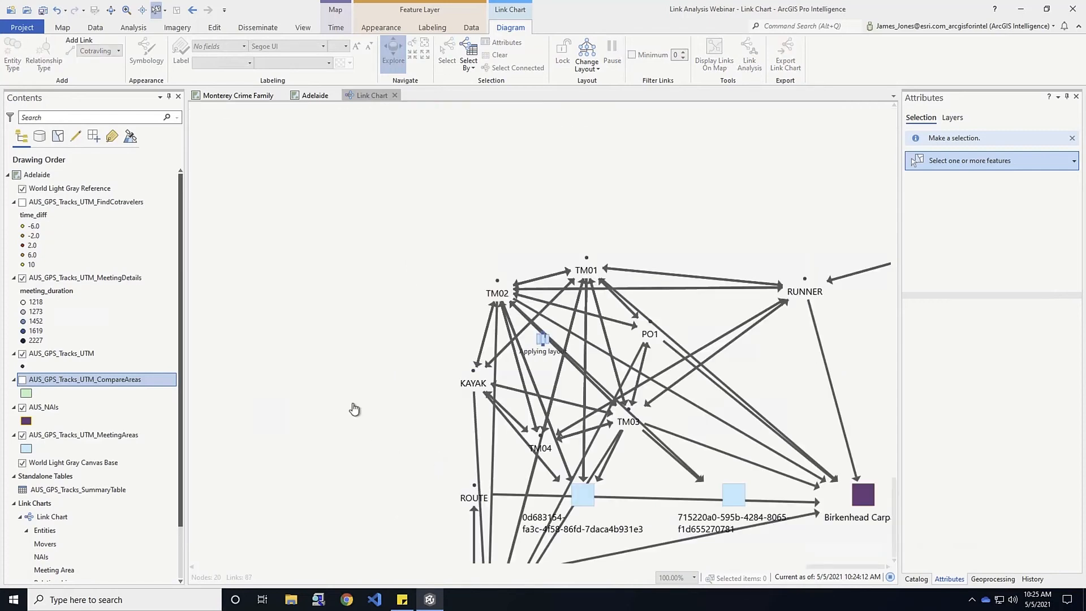
Center the 87-link chart in view and bring up the Change Layout options
left_click_drag(378, 448, 303, 313)
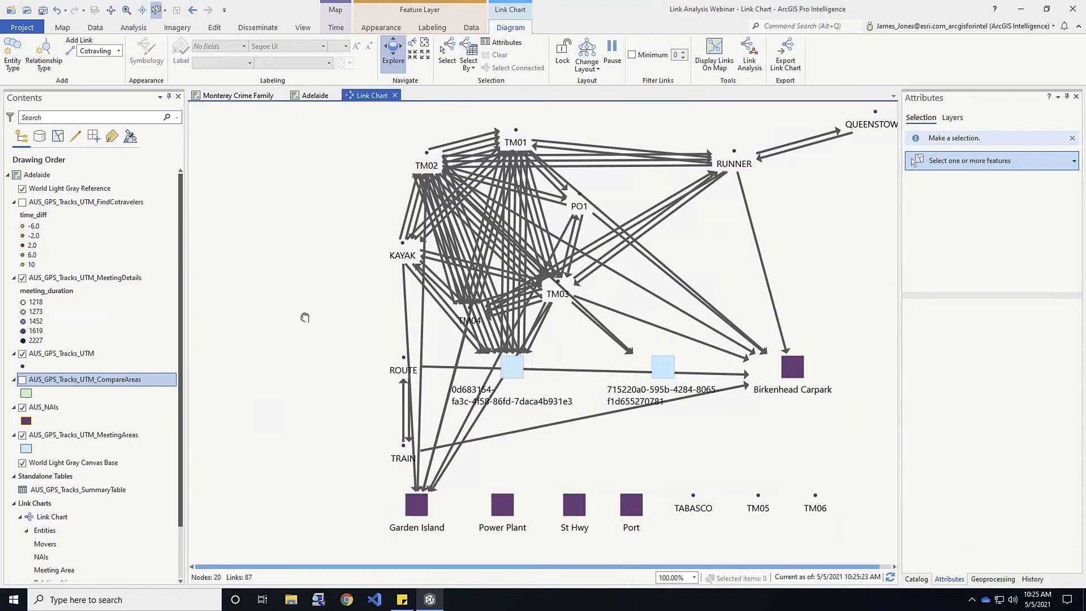
left_click_drag(635, 439, 526, 443)
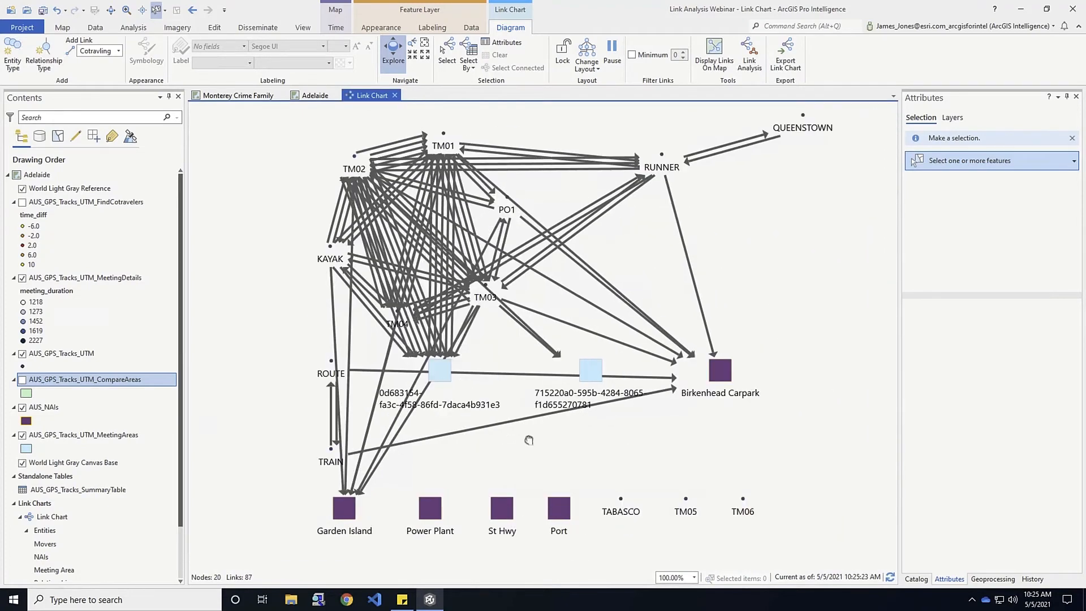
left_click(585, 68)
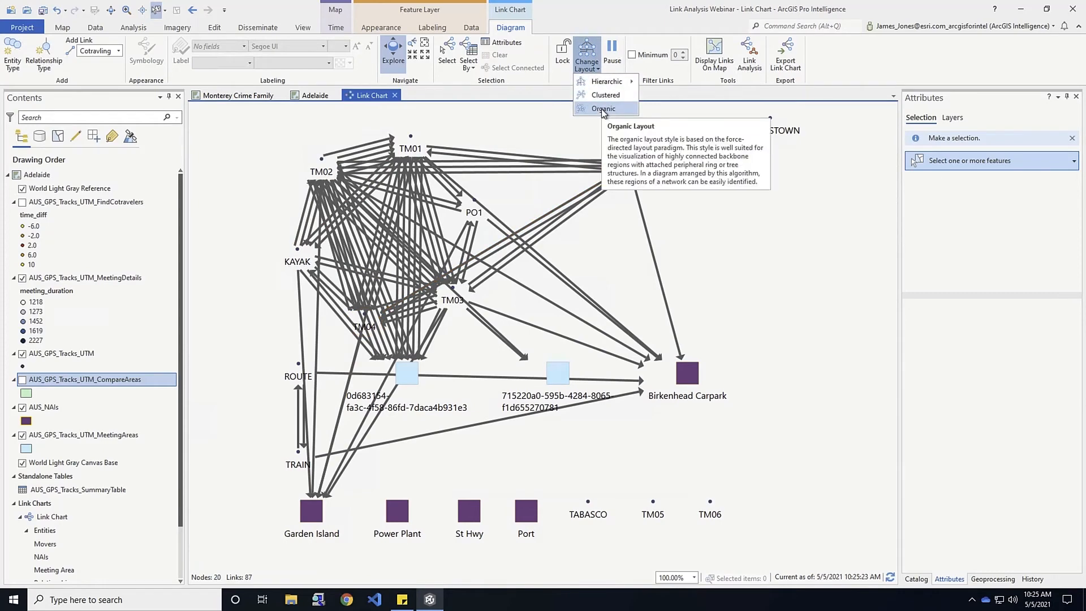
Apply the Organic layout to the link chart, then return to the Adelaide map
left_click(603, 109)
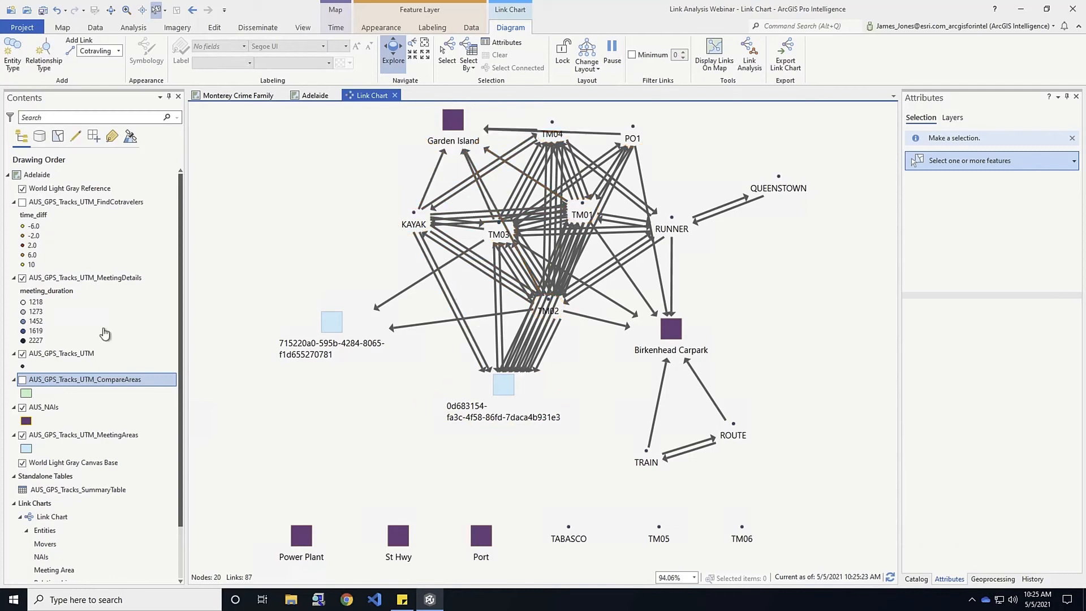
left_click(318, 99)
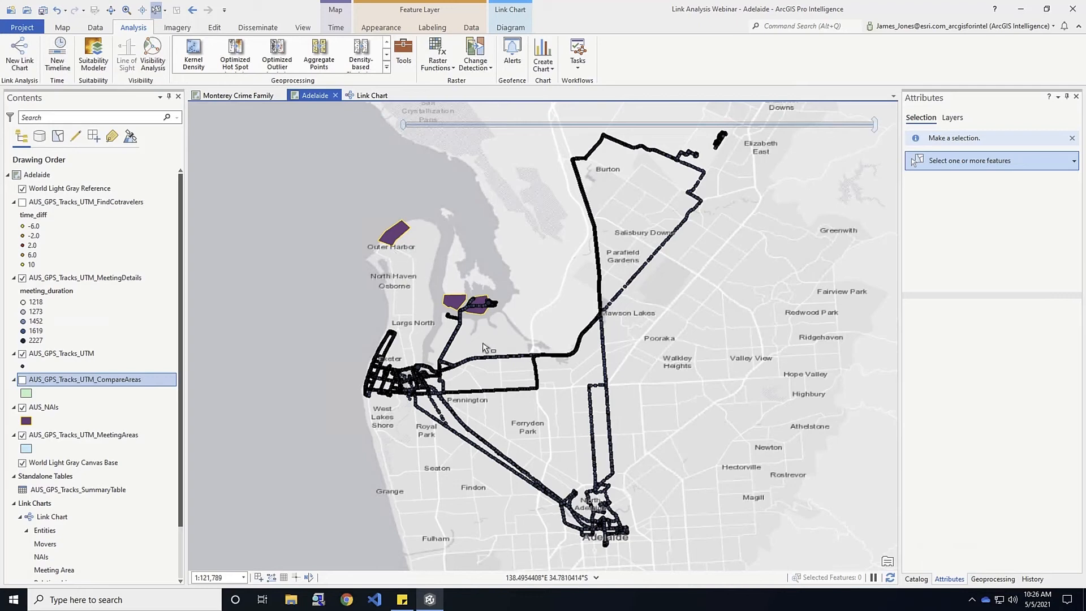
Bring the Link Chart view back to the front, showing its organic layout of 20 nodes and 87 links
left_click(372, 95)
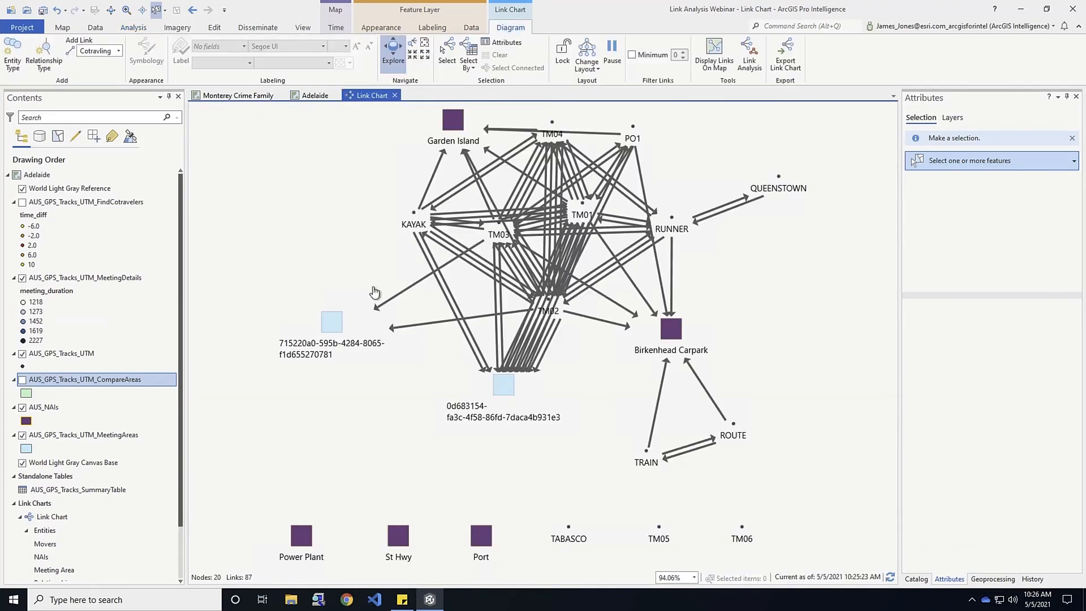
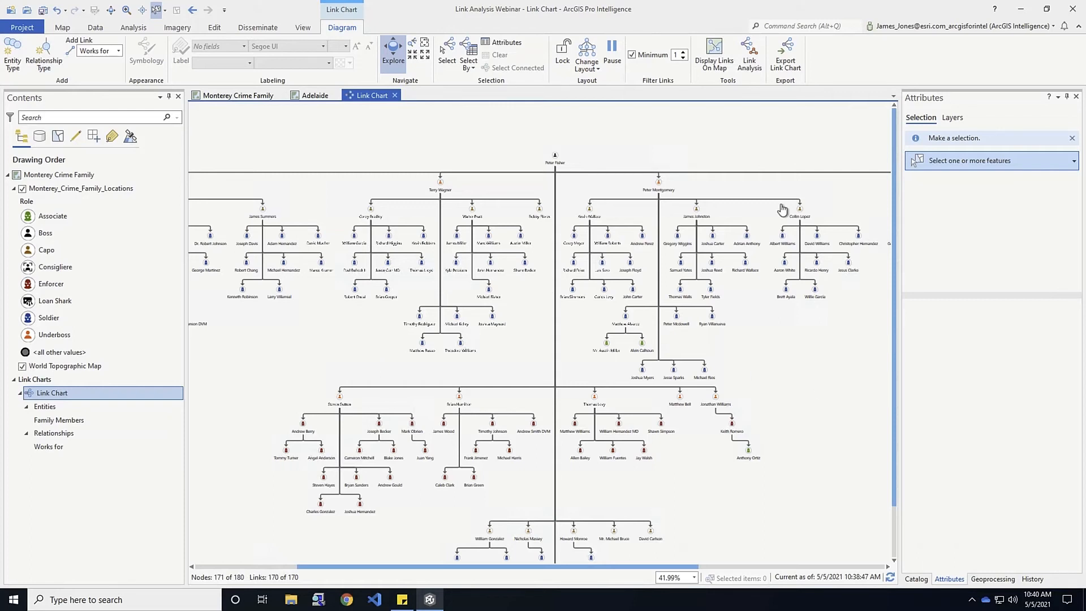
left_click(756, 59)
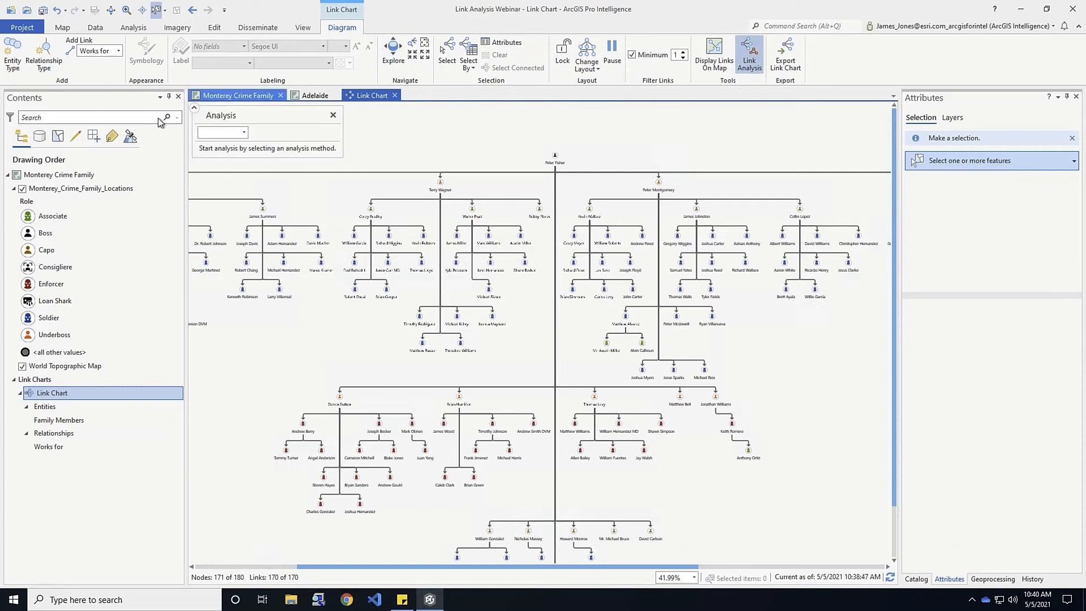
left_click(244, 134)
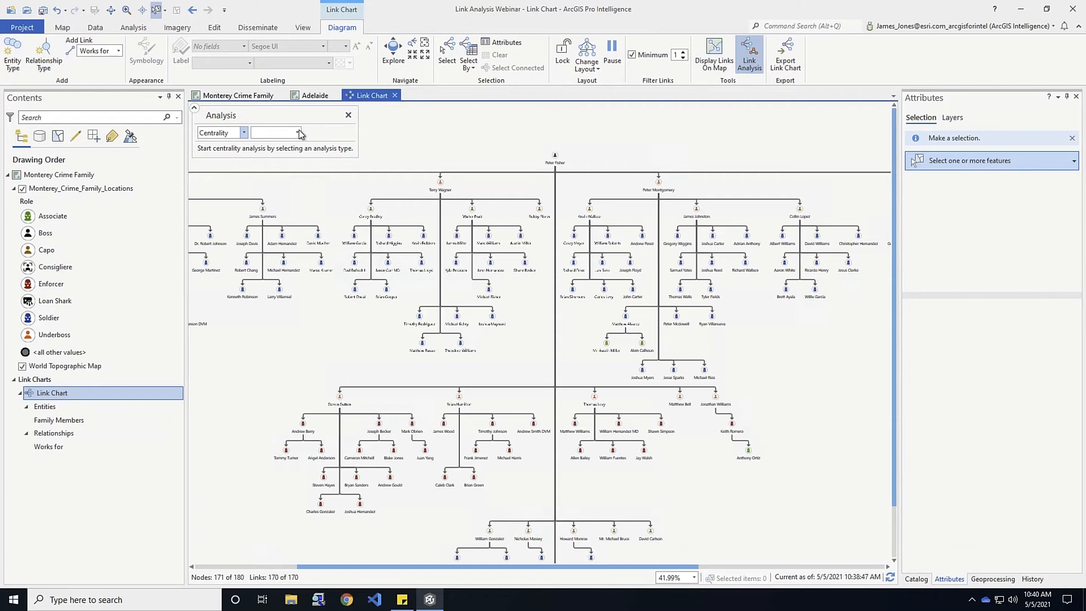
left_click(298, 133)
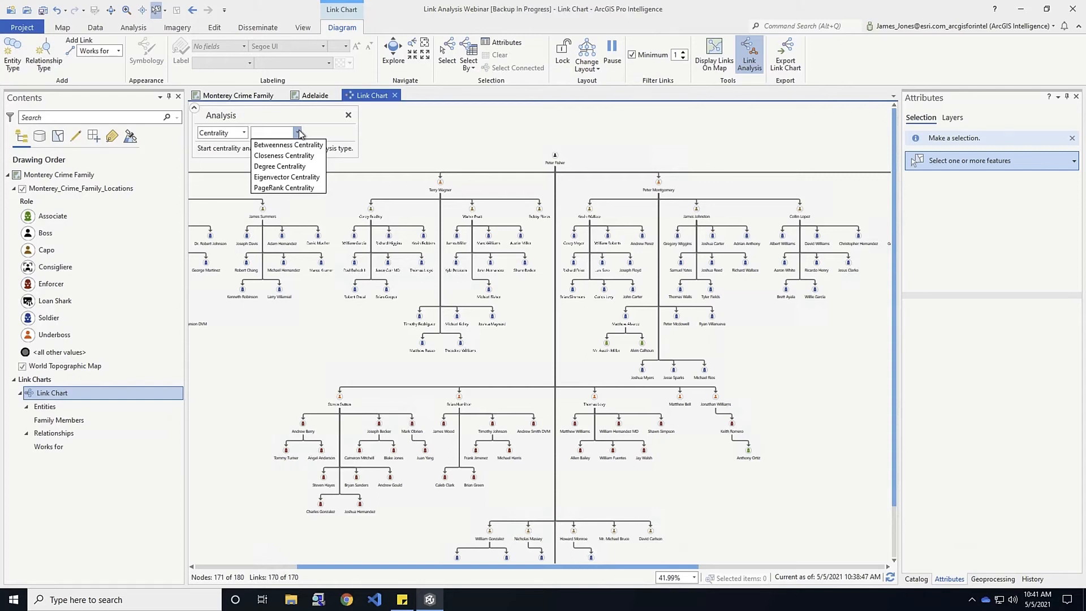
left_click(273, 169)
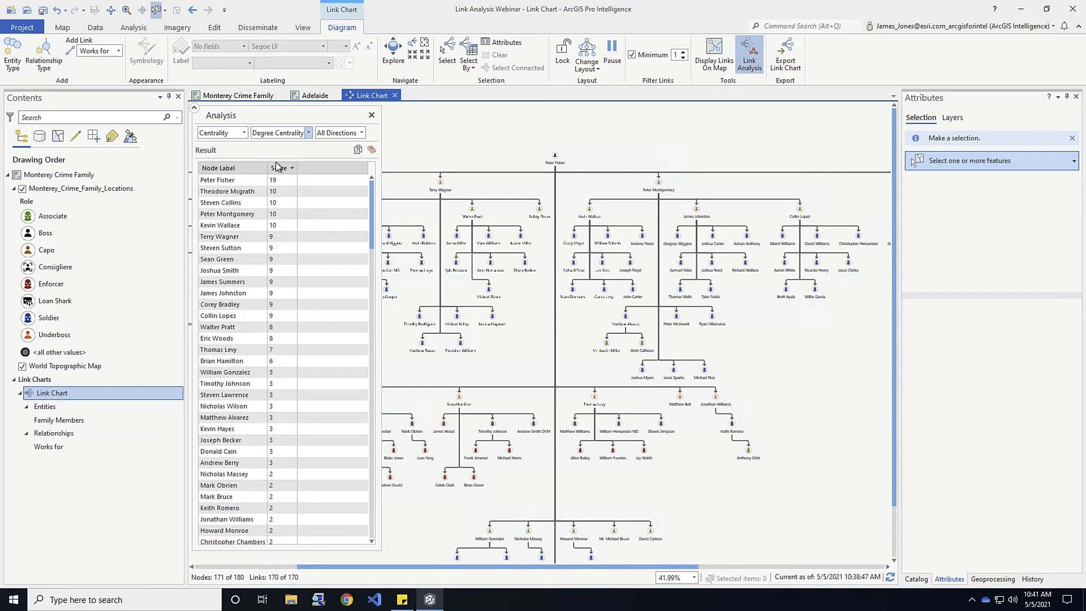
left_click(207, 181)
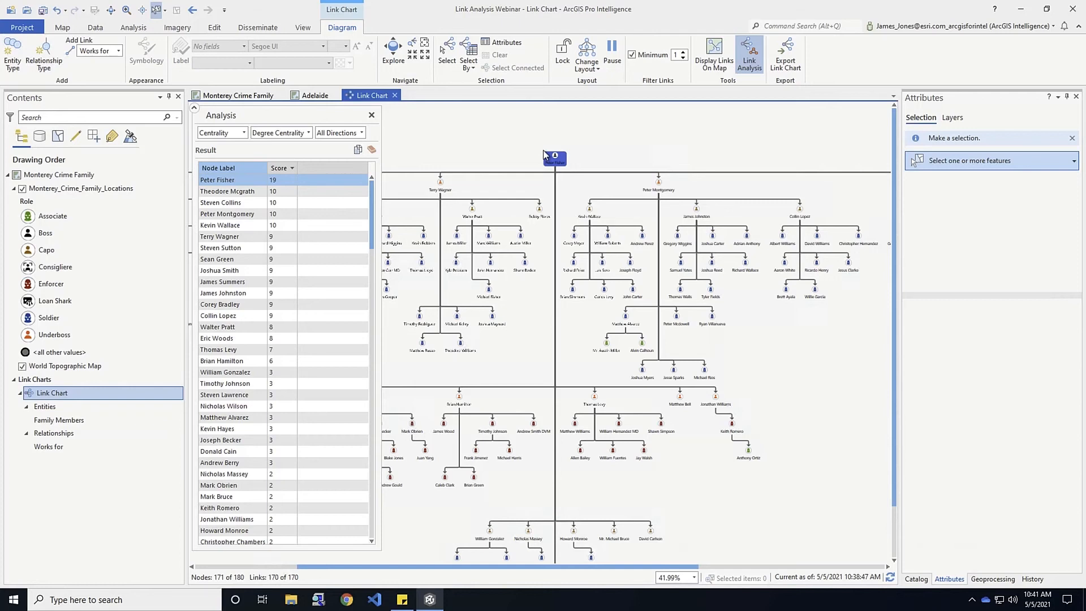
left_click(362, 133)
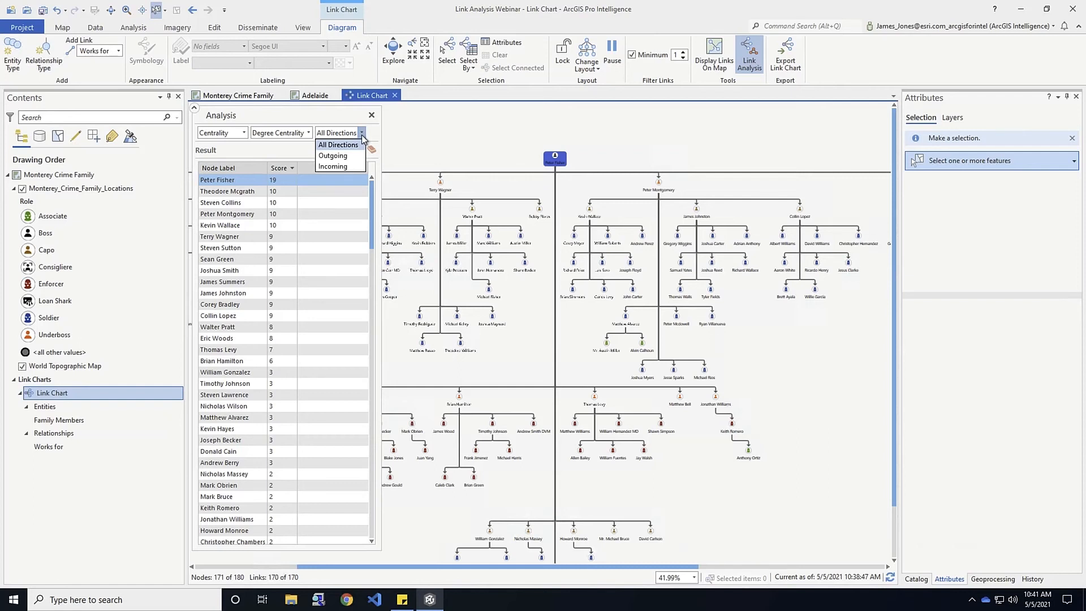
left_click(332, 158)
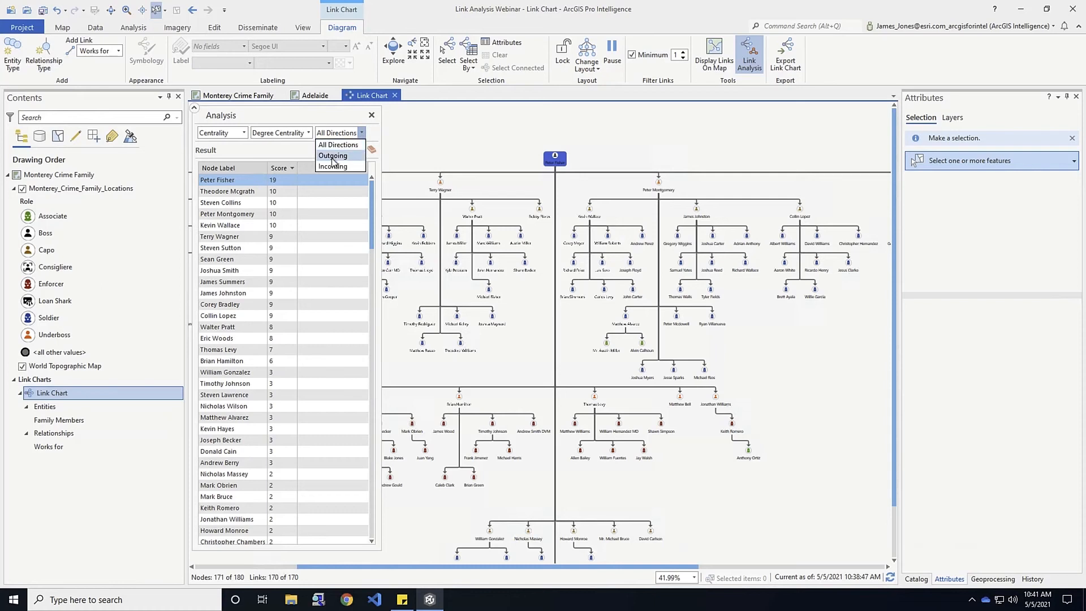
left_click(307, 201)
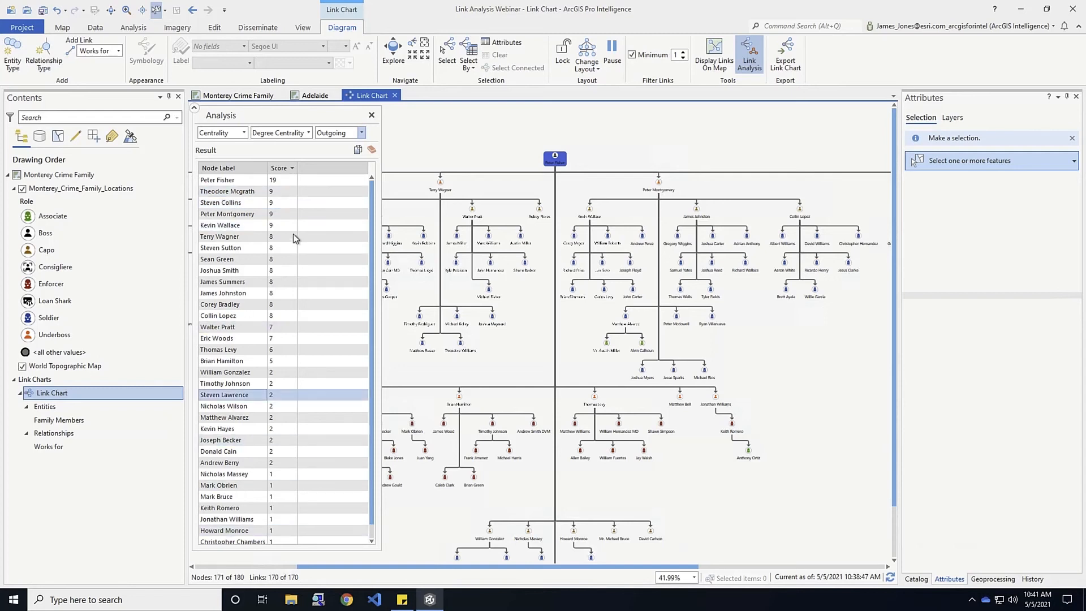
Rescore degree centrality on incoming links, then switch the type to Betweenness Centrality
left_click(361, 133)
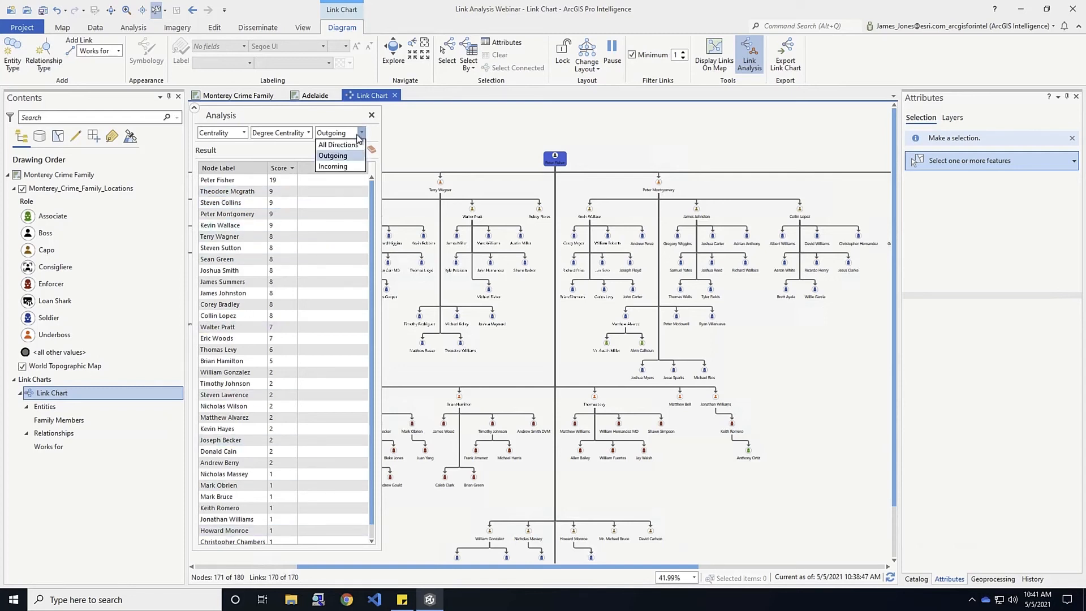
left_click(328, 166)
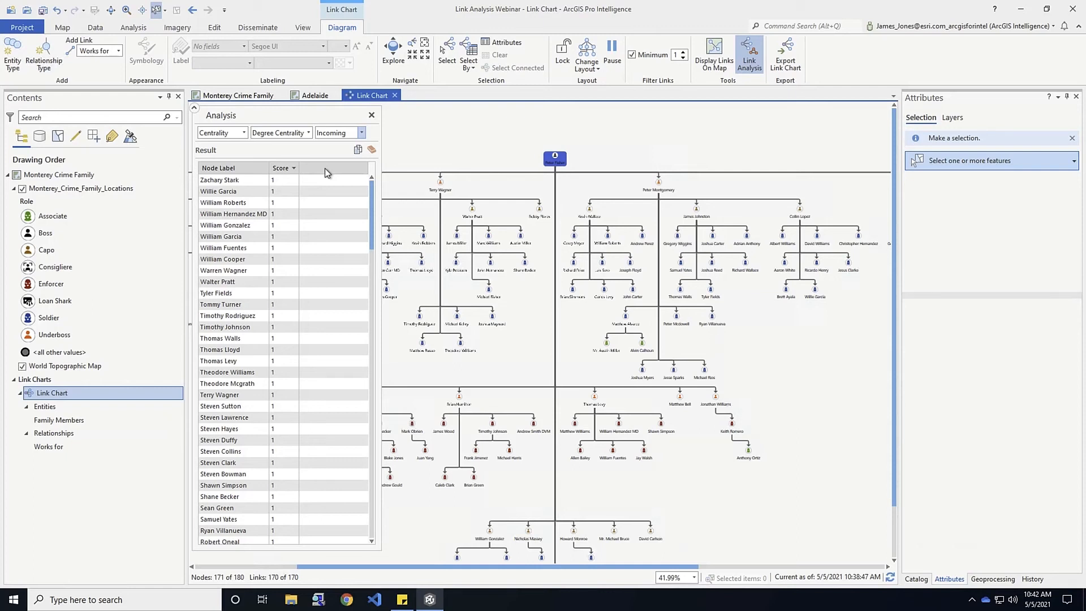
left_click(310, 133)
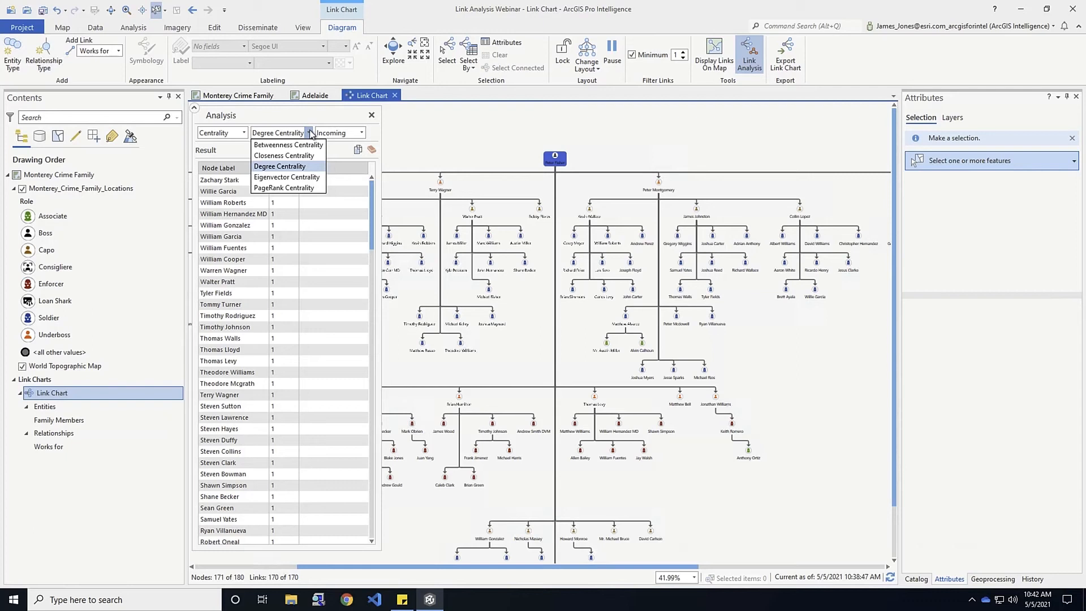
left_click(293, 146)
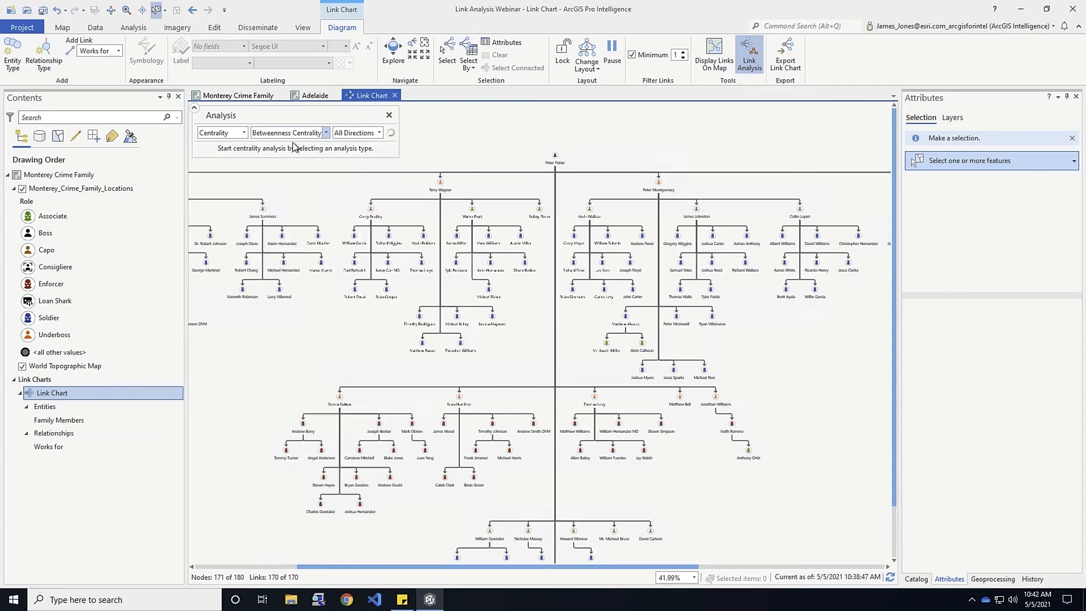
left_click(214, 182)
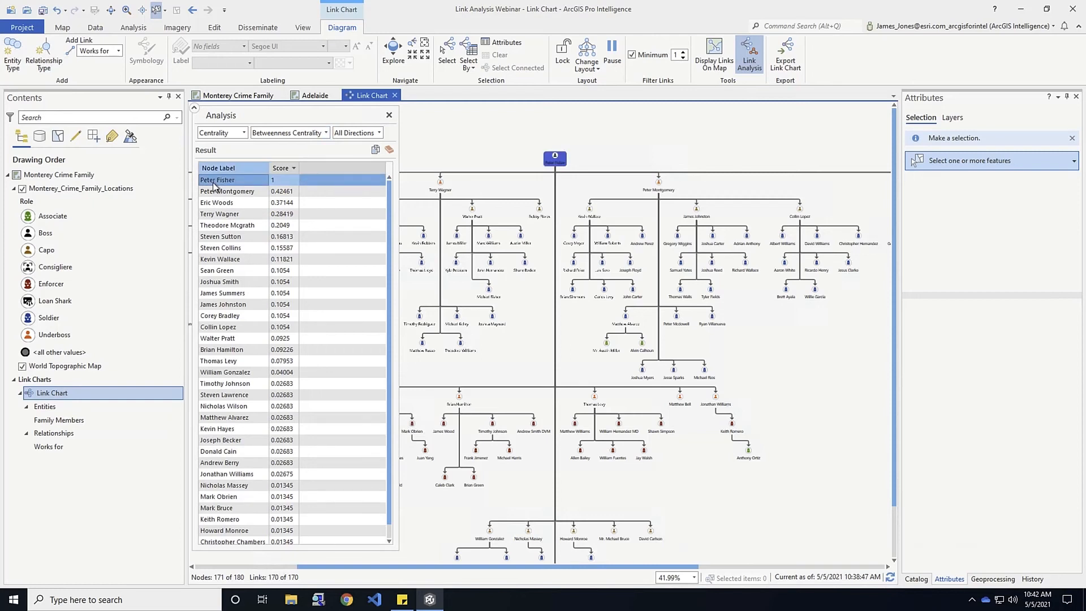
left_click(212, 194)
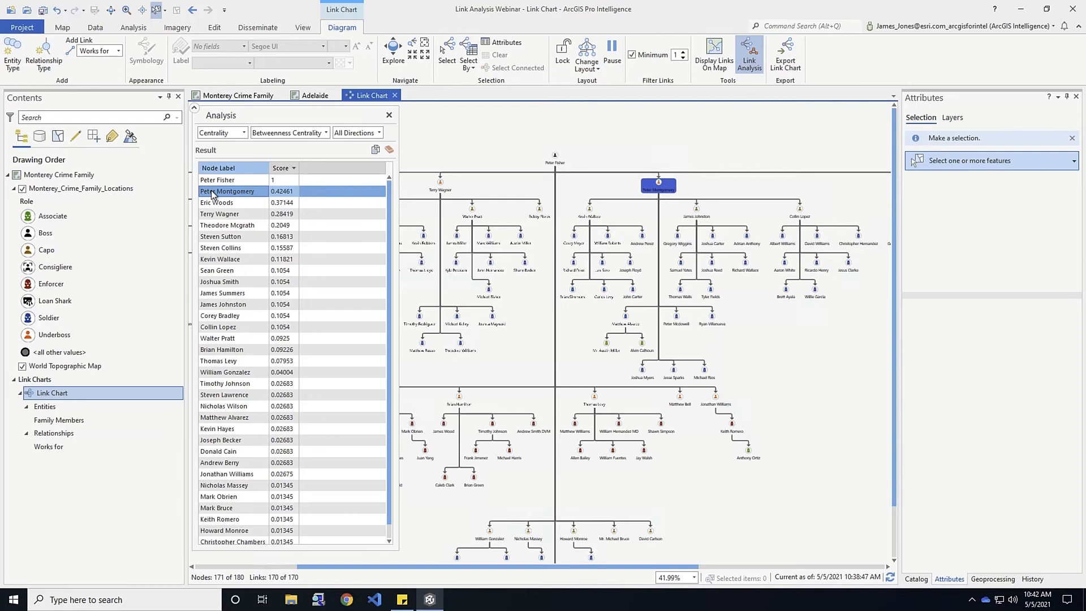
right_click(213, 194)
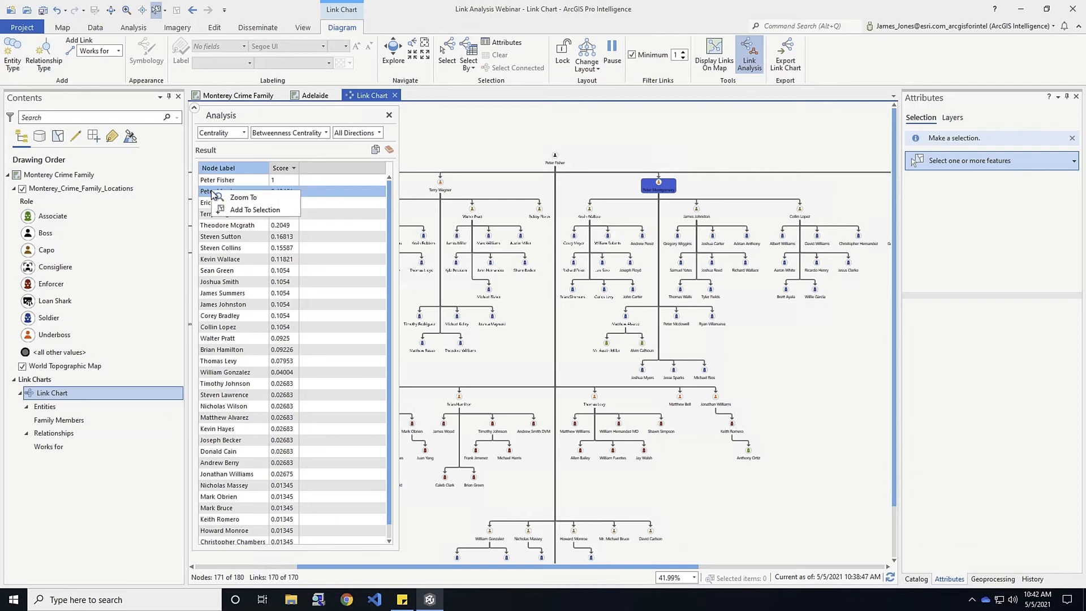
left_click(298, 153)
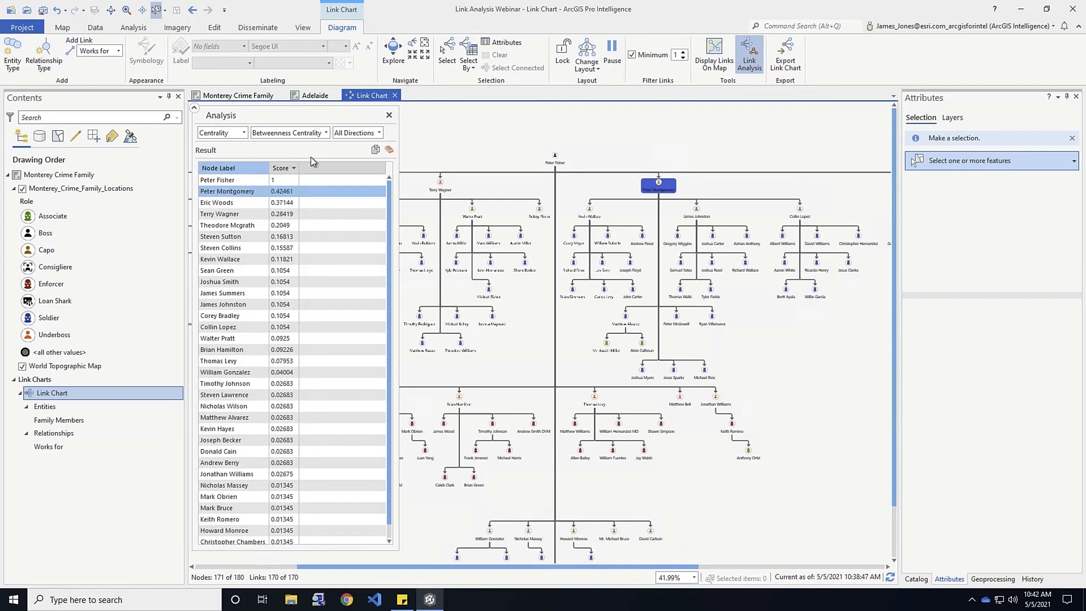
left_click(228, 203)
left_click(222, 225, "ctrl")
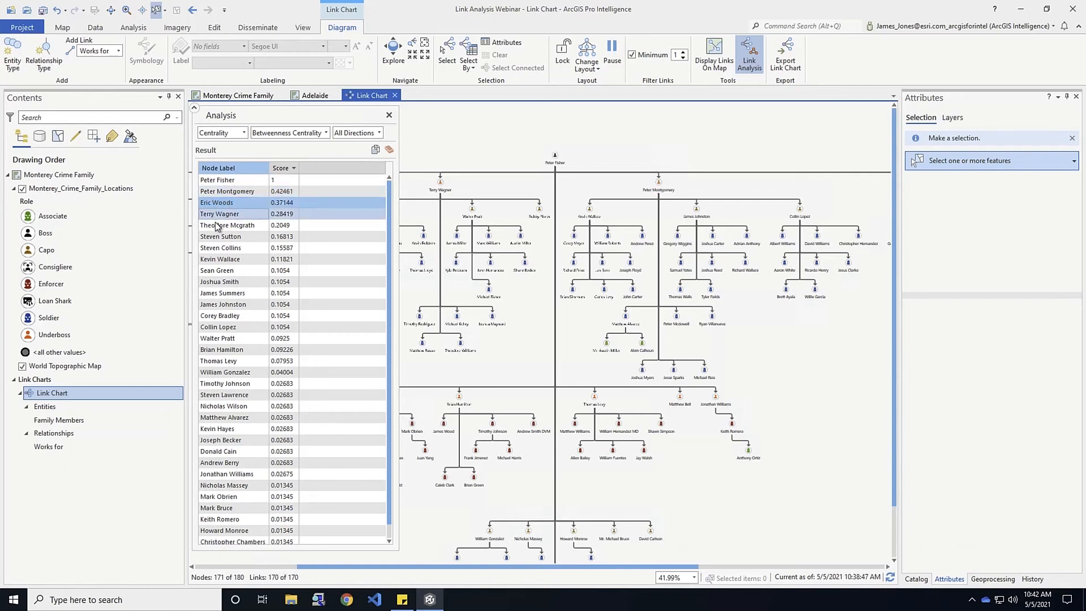
left_click(226, 194)
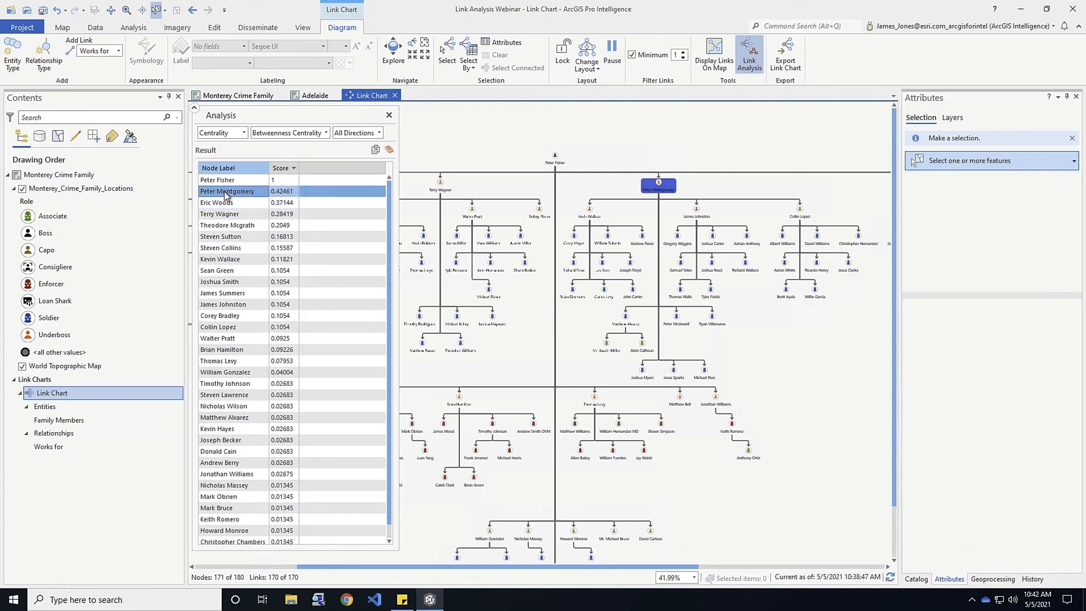
left_click(217, 208)
right_click(214, 205)
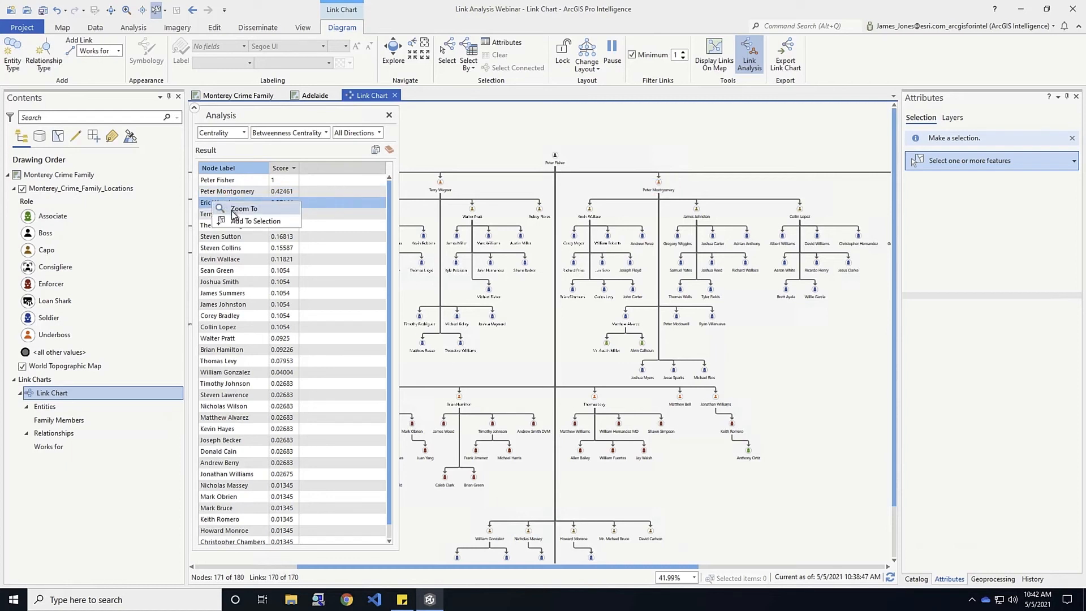
left_click(233, 210)
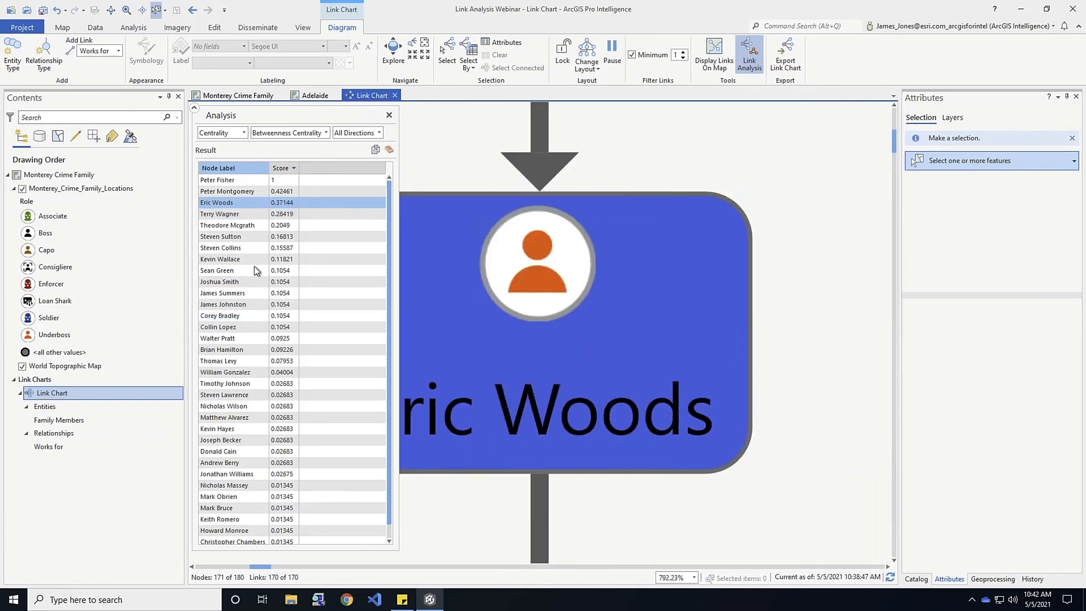
right_click(216, 203)
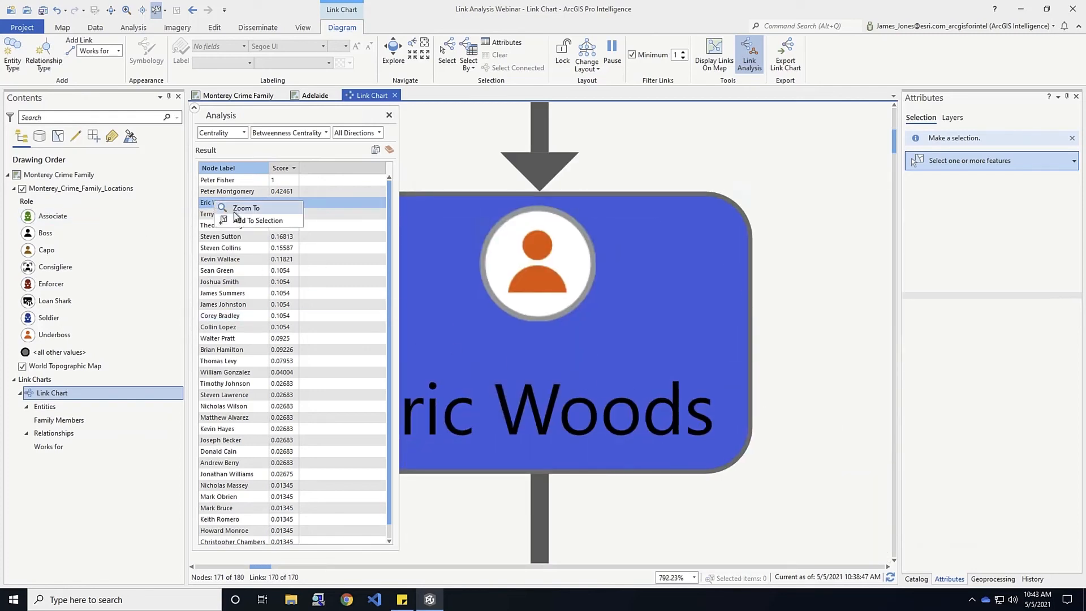
left_click(213, 283)
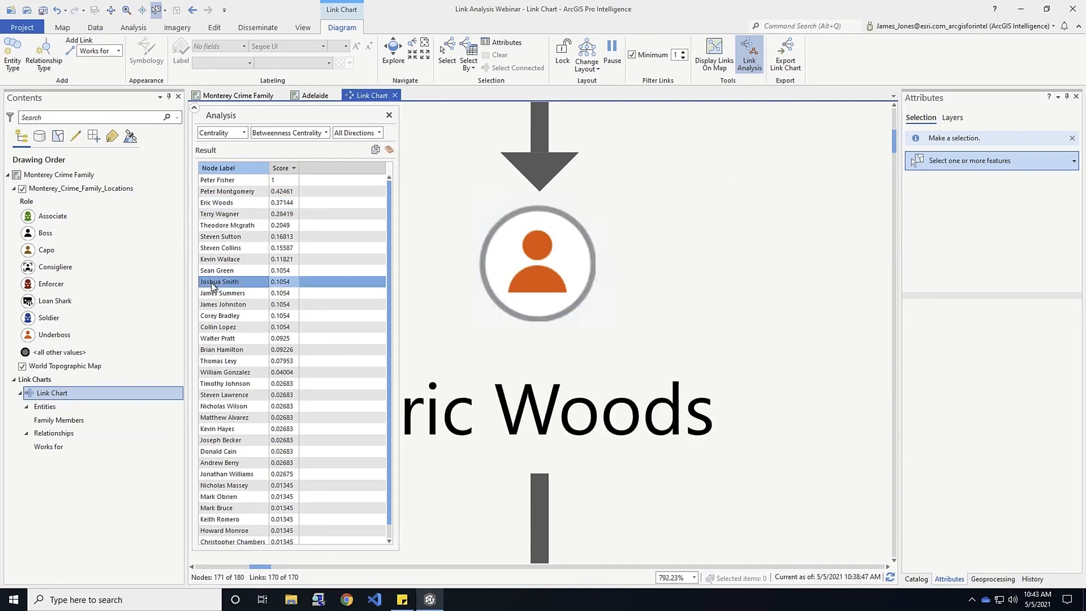
right_click(213, 285)
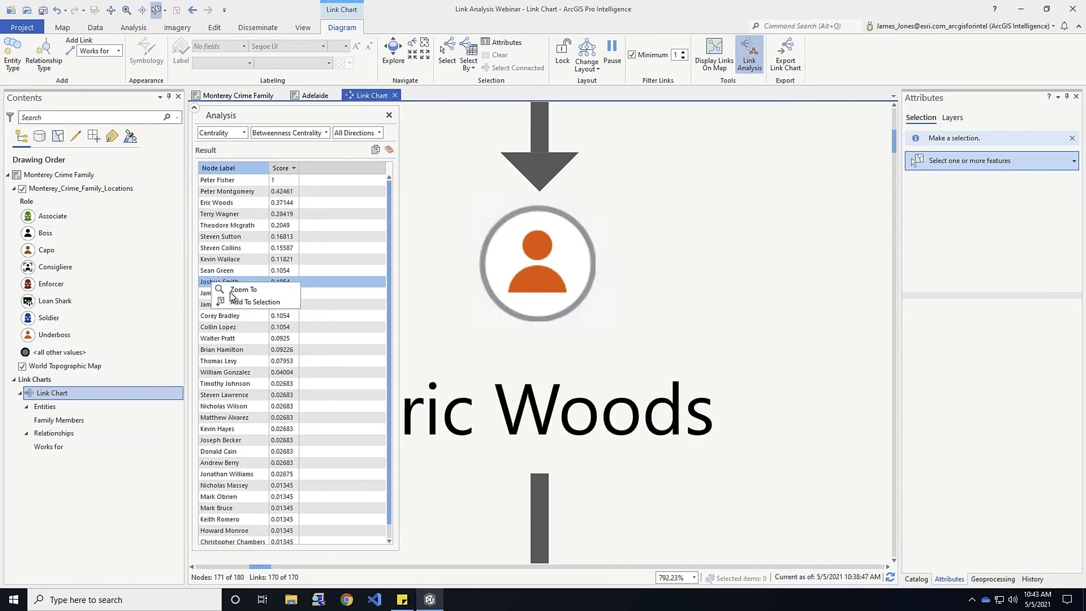
left_click(232, 293)
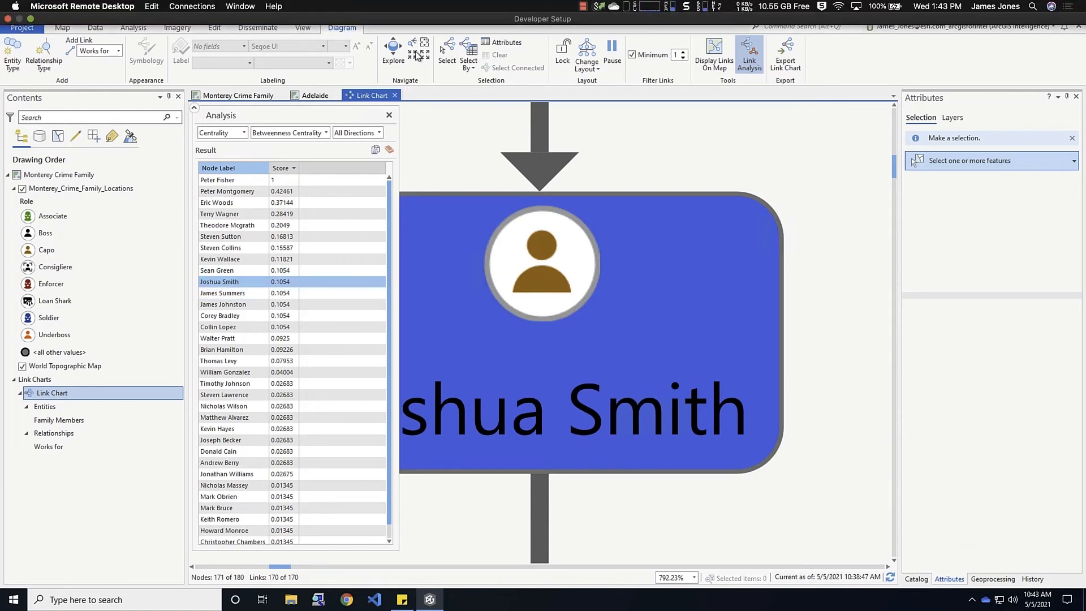
left_click(423, 47)
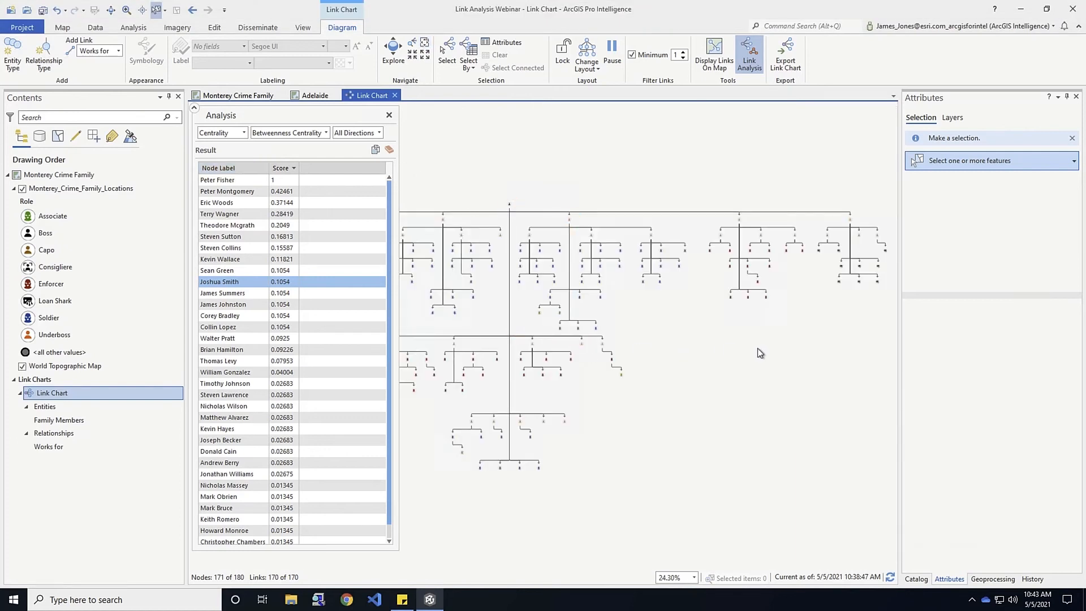
Run Edge Betweenness clustering, listing clusters such as Cluster 9 with 7 nodes and Cluster 7 with 8
left_click(244, 134)
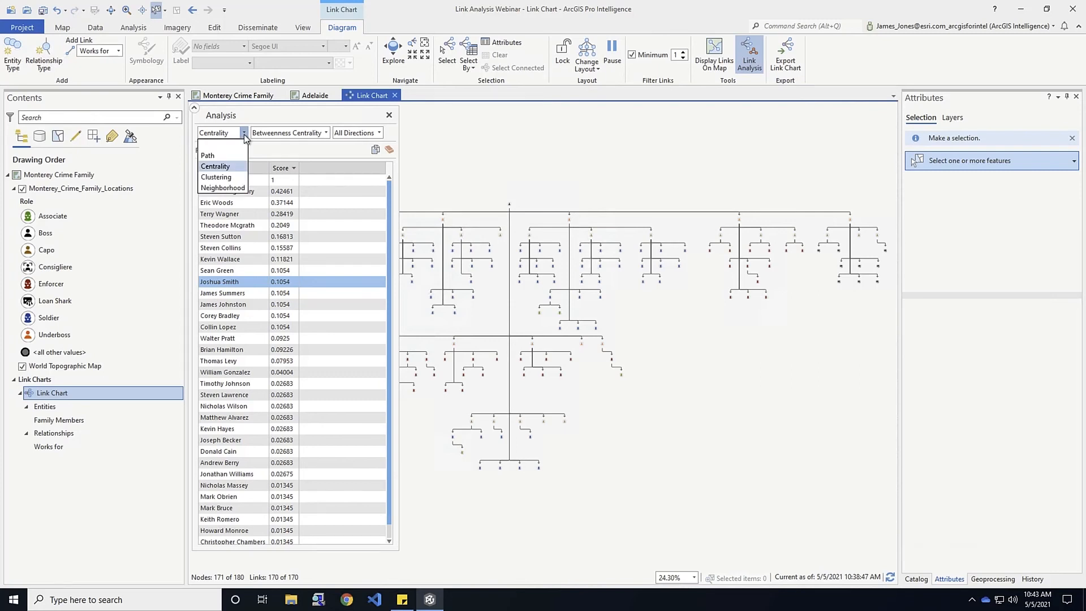
left_click(211, 178)
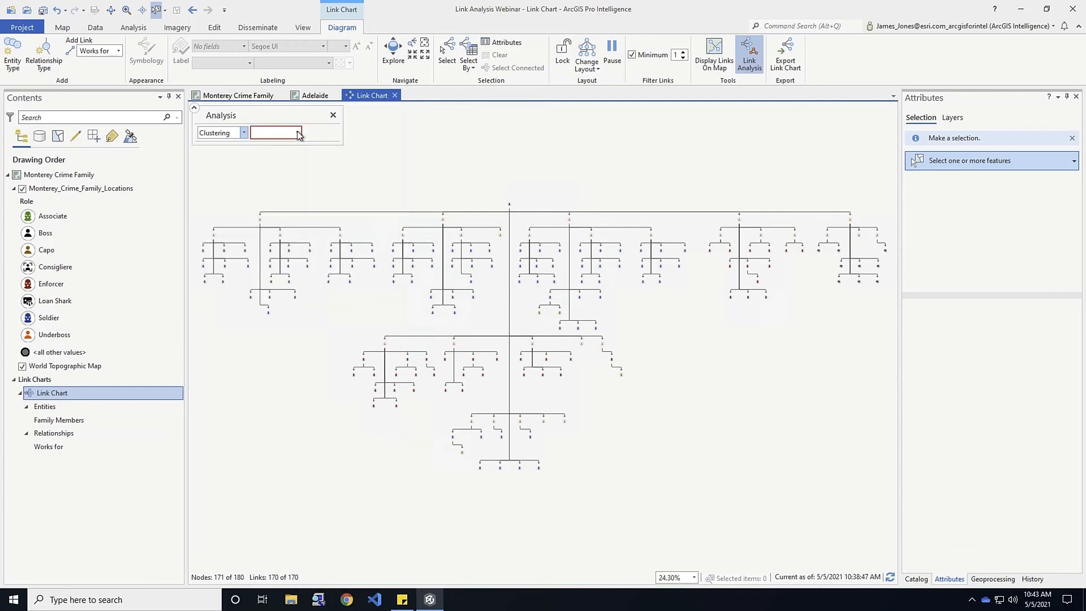
left_click(298, 133)
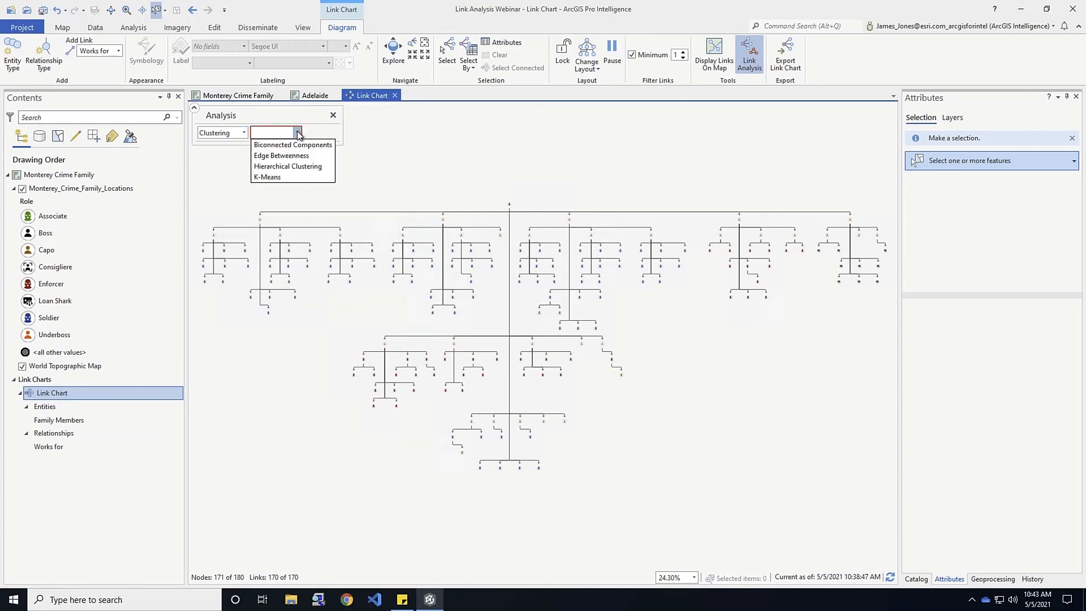
left_click(276, 156)
left_click(221, 229)
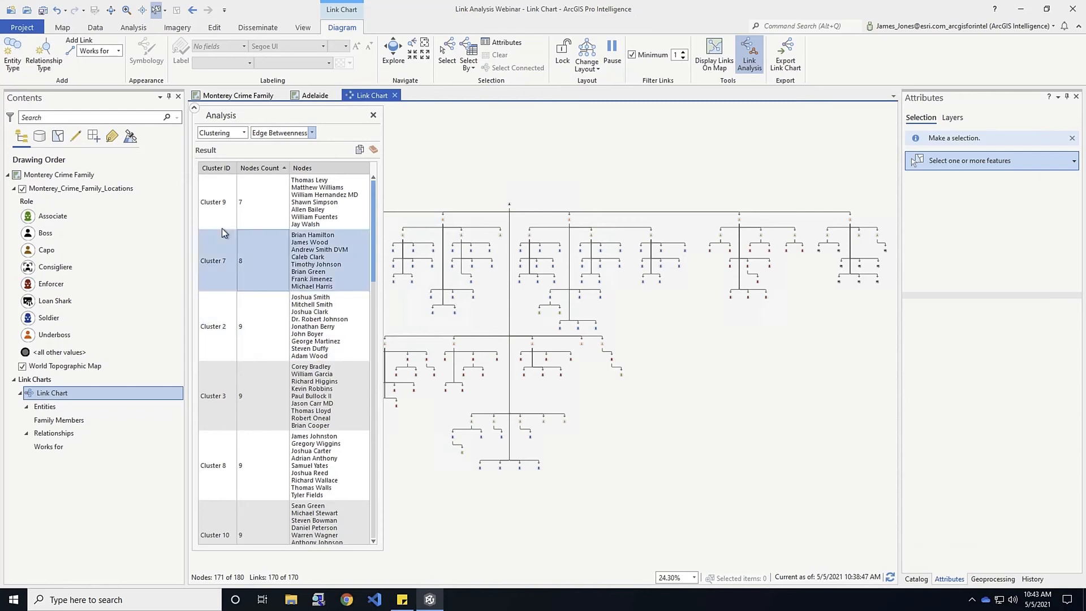
Highlight the members of Clusters 9, 7 and 2 on the link chart
left_click(251, 197)
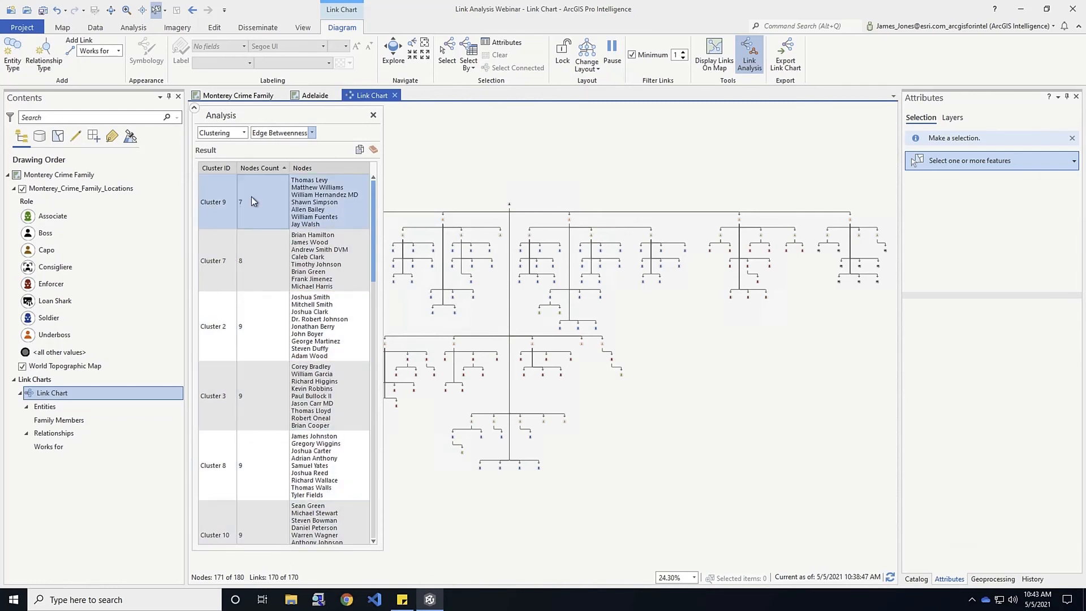
left_click(227, 205)
left_click(212, 206)
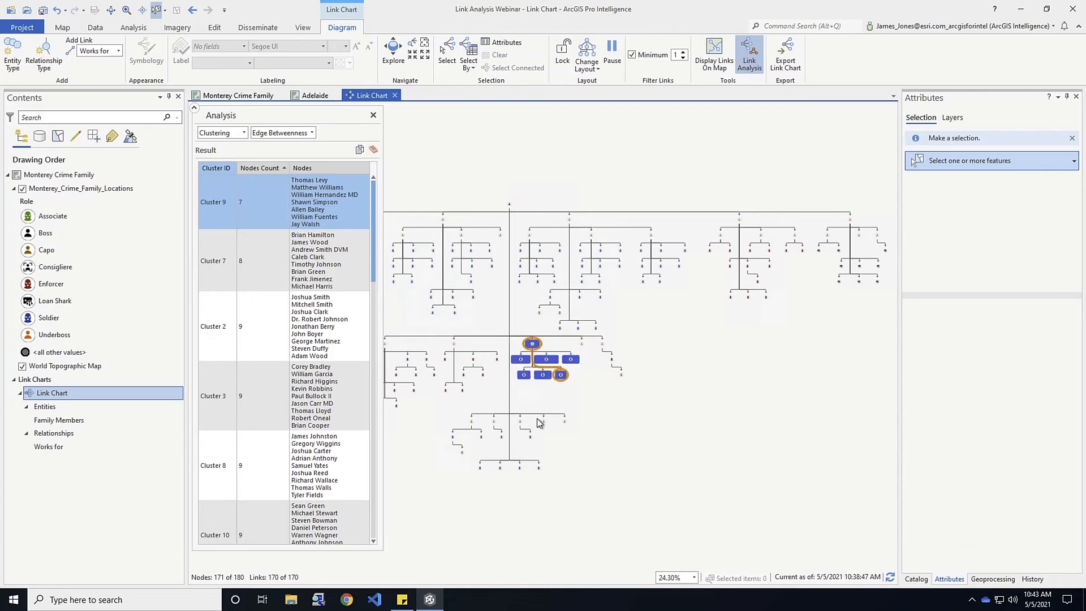
left_click(220, 250)
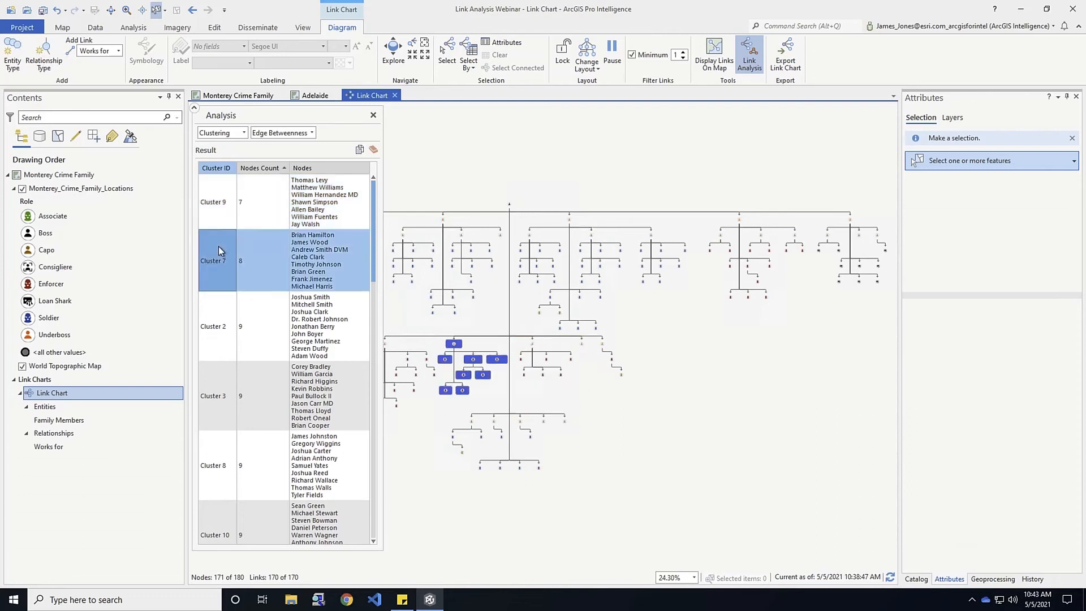
left_click(214, 326)
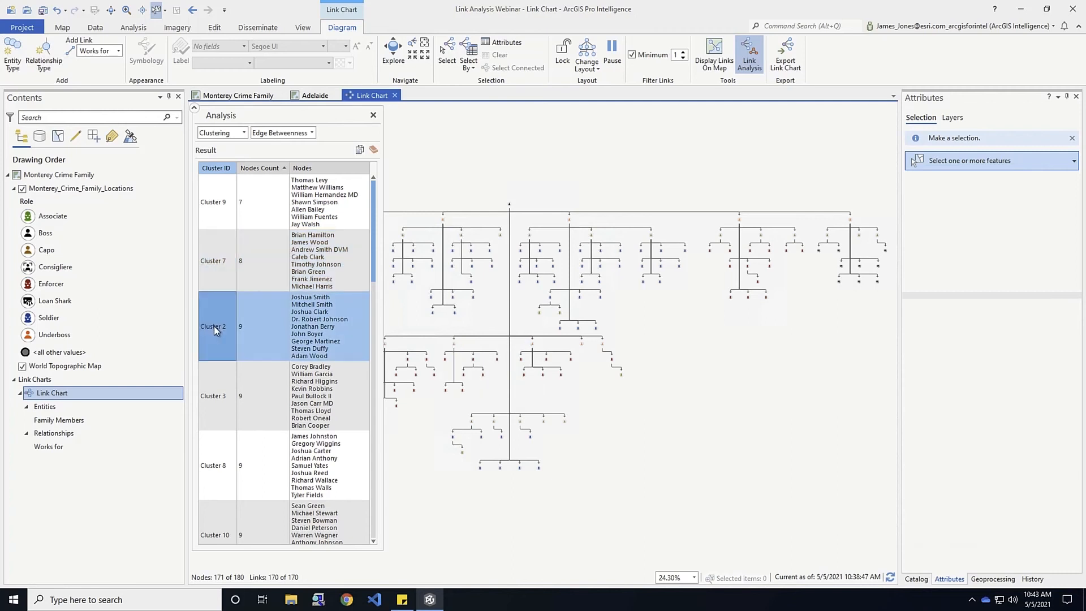
Zoom the chart to Cluster 2, then to Cluster 8's nine nodes, and zoom back out
right_click(214, 326)
left_click(235, 331)
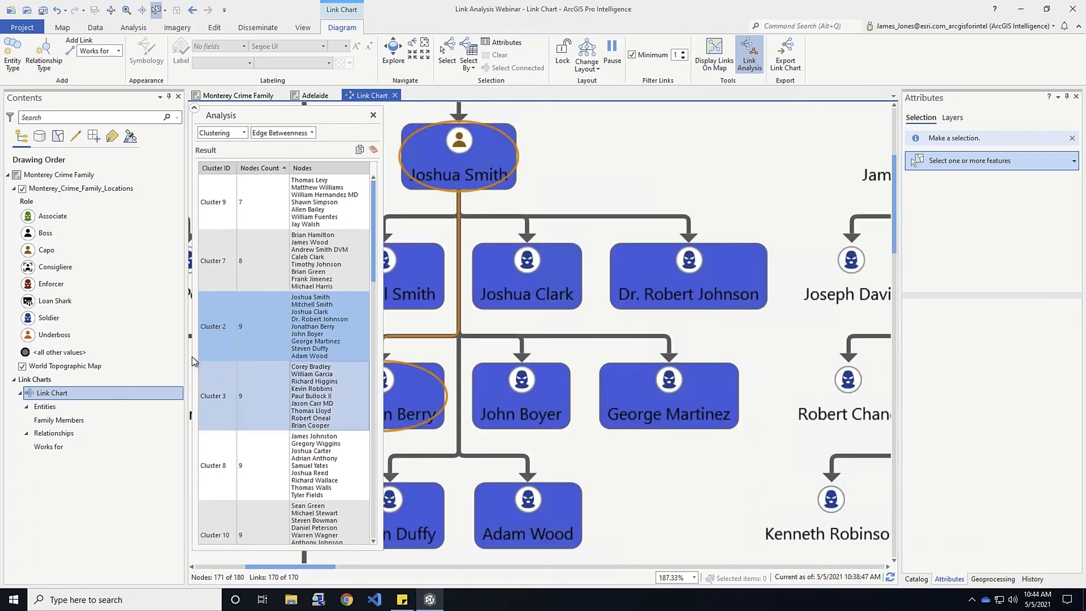
left_click(212, 466)
right_click(213, 466)
left_click(237, 472)
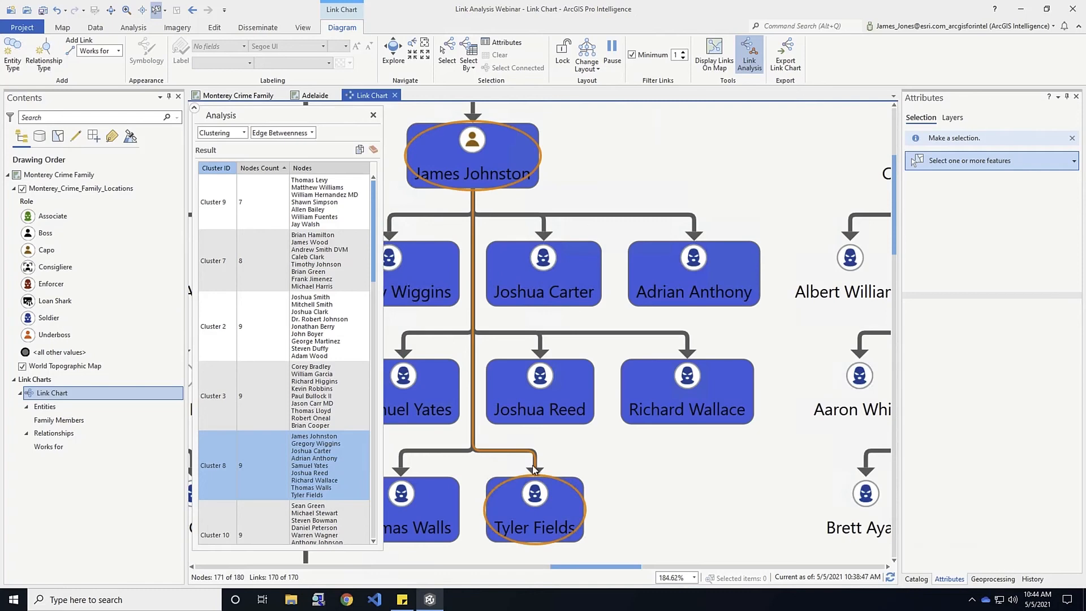
scroll(533, 468, "down", 4)
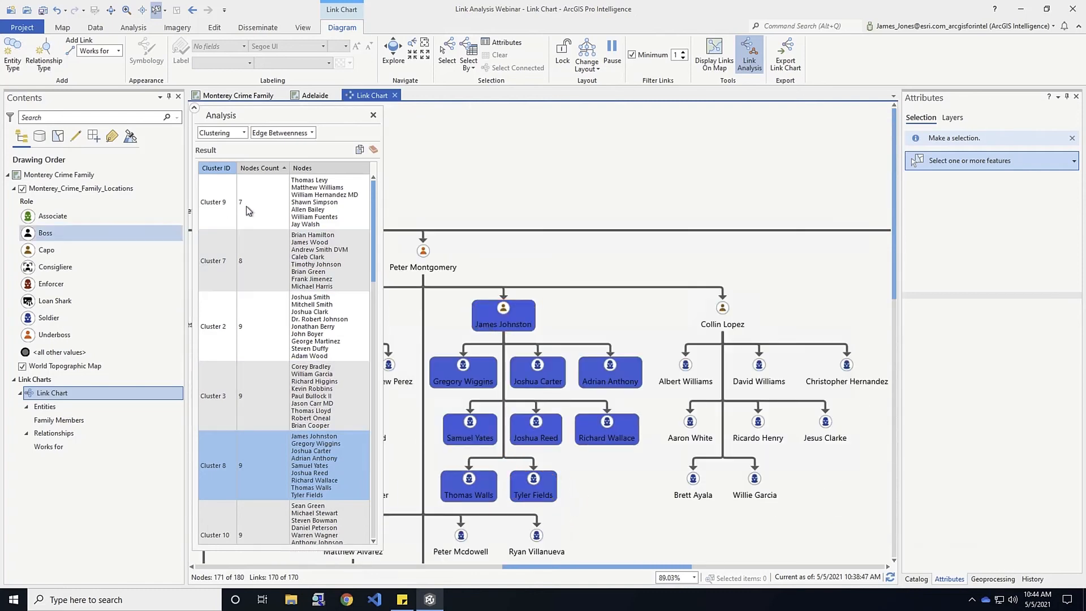
scroll(646, 474, "down", 2)
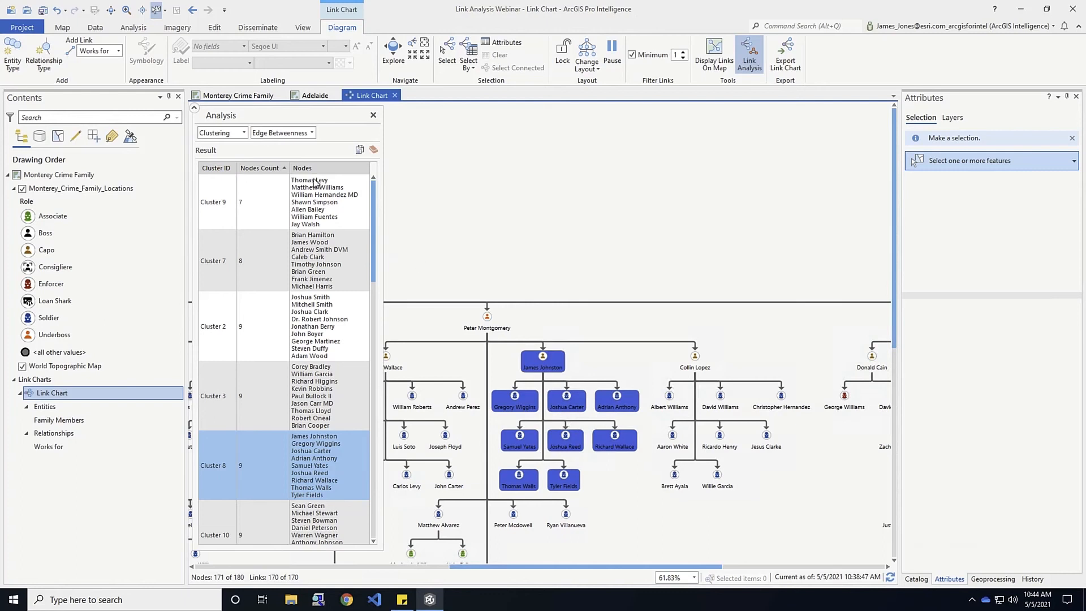
left_click(244, 134)
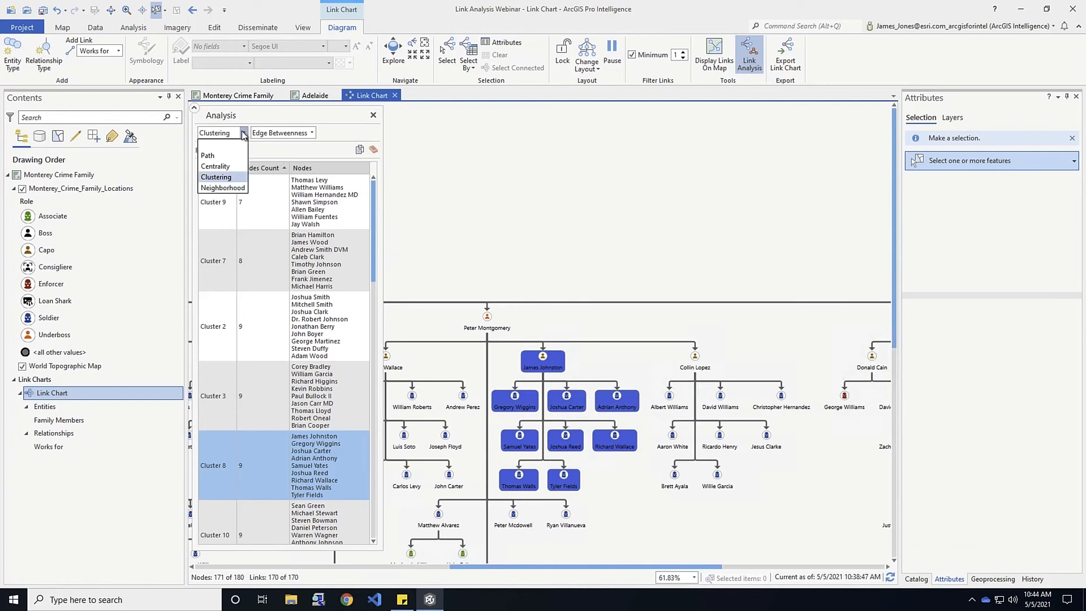
left_click(232, 190)
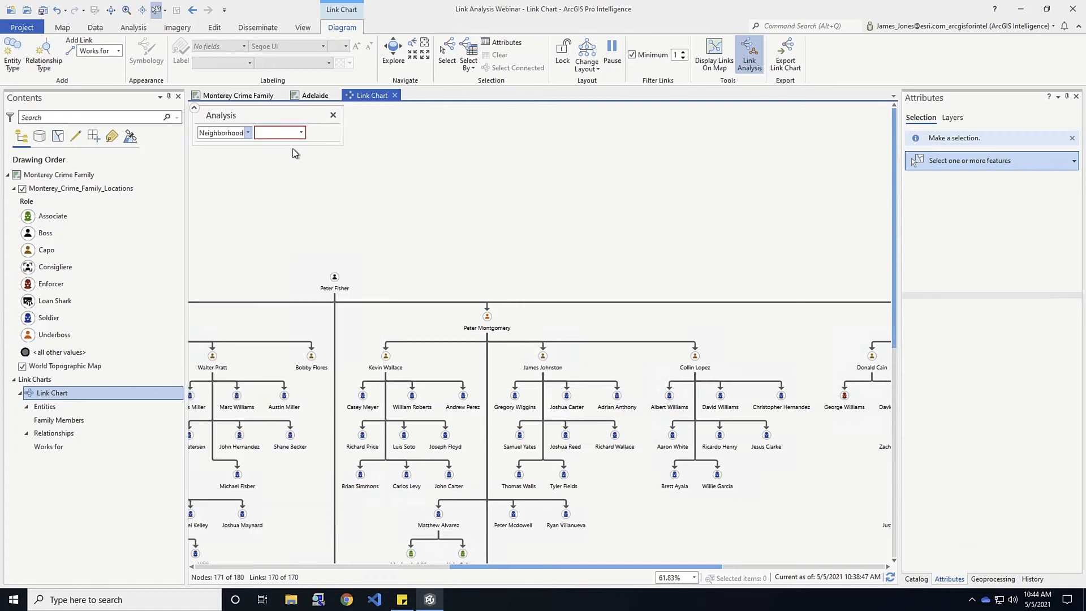
left_click(302, 133)
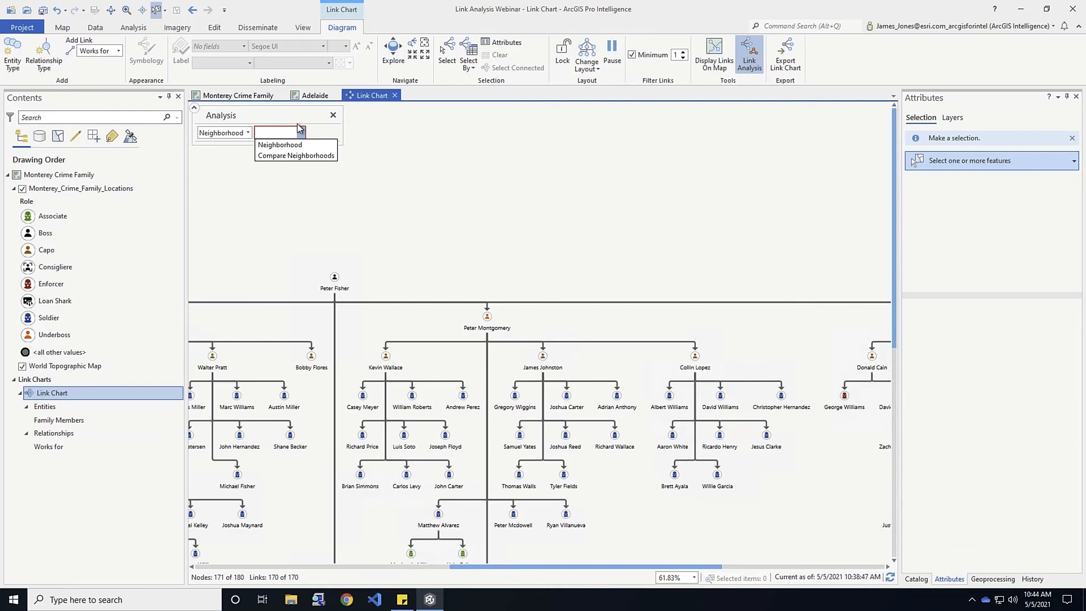
left_click(289, 145)
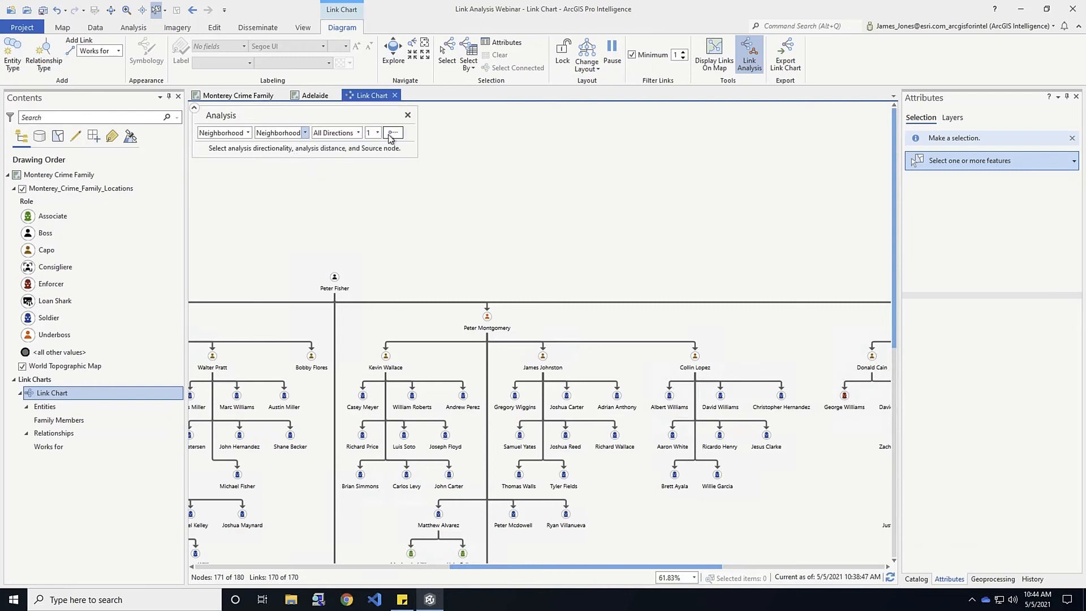
left_click(393, 133)
left_click(487, 316)
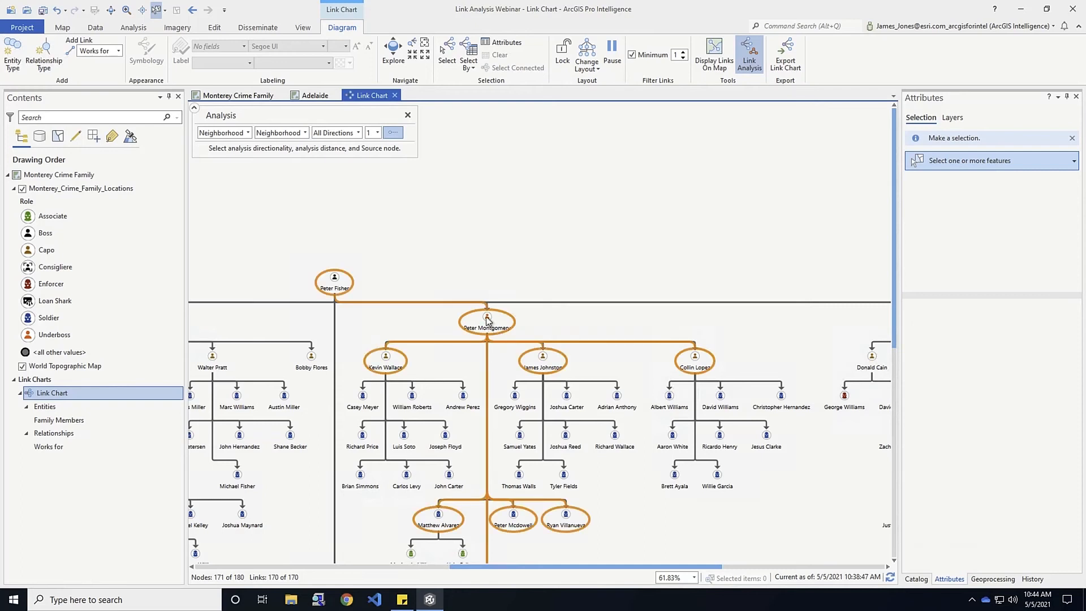
left_click(487, 320)
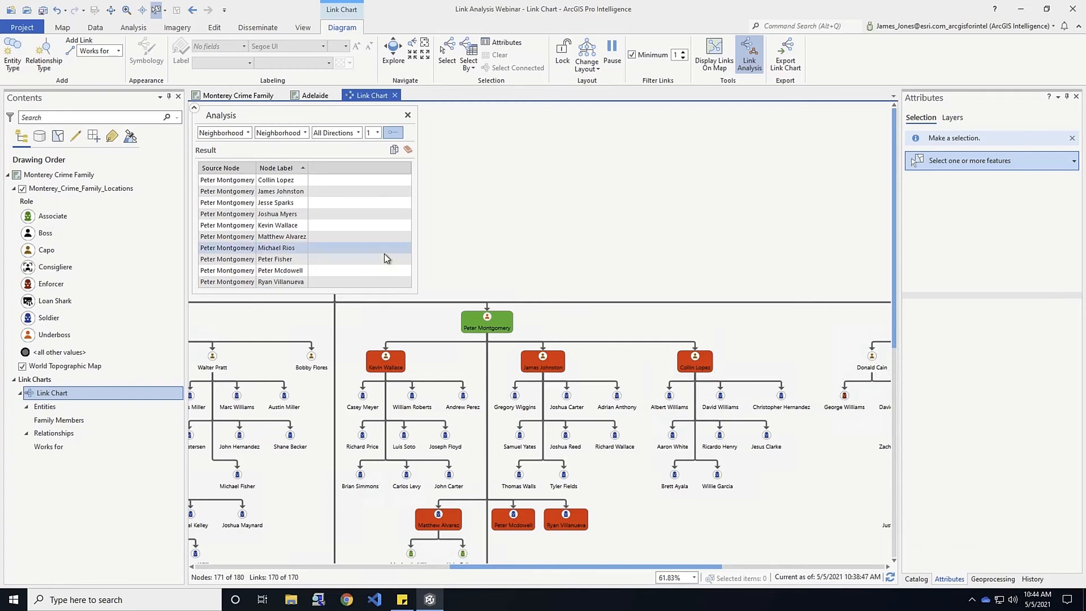
left_click(279, 260)
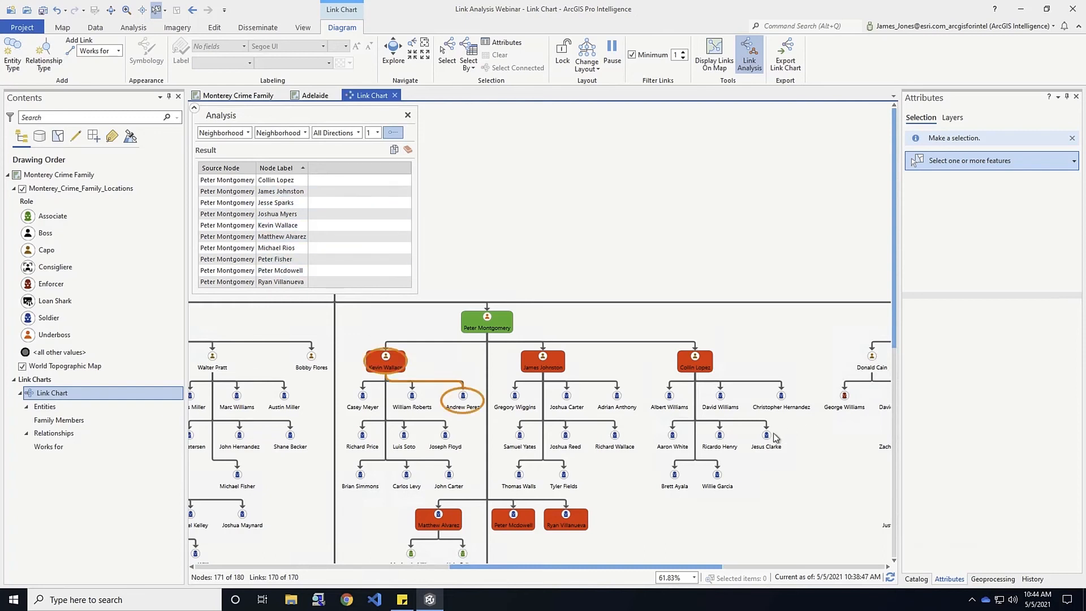
left_click(377, 134)
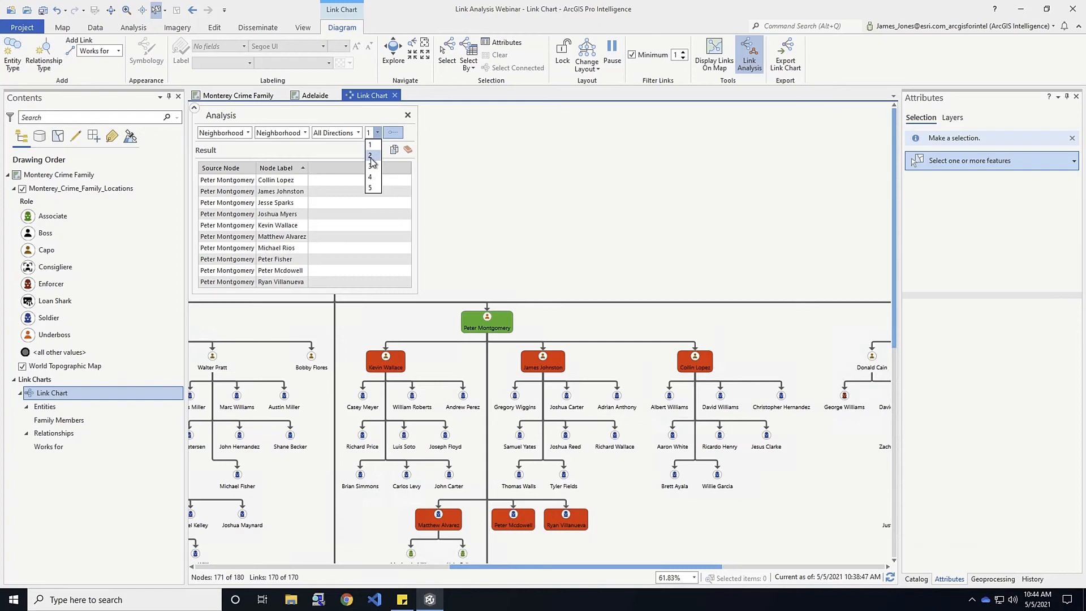
left_click(371, 158)
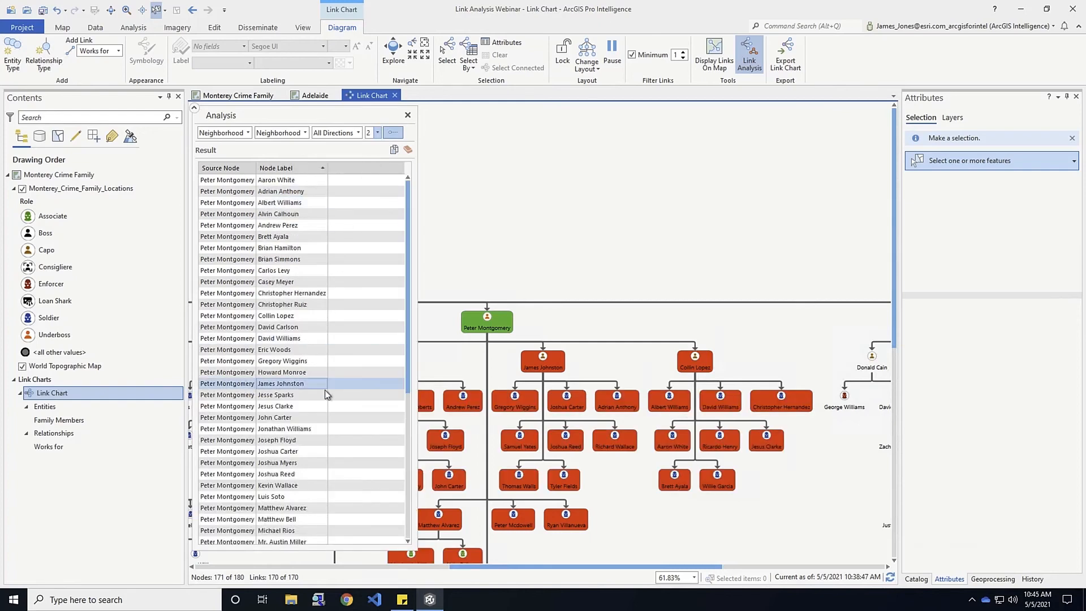
scroll(333, 450, "down", 2)
scroll(333, 452, "down", 5)
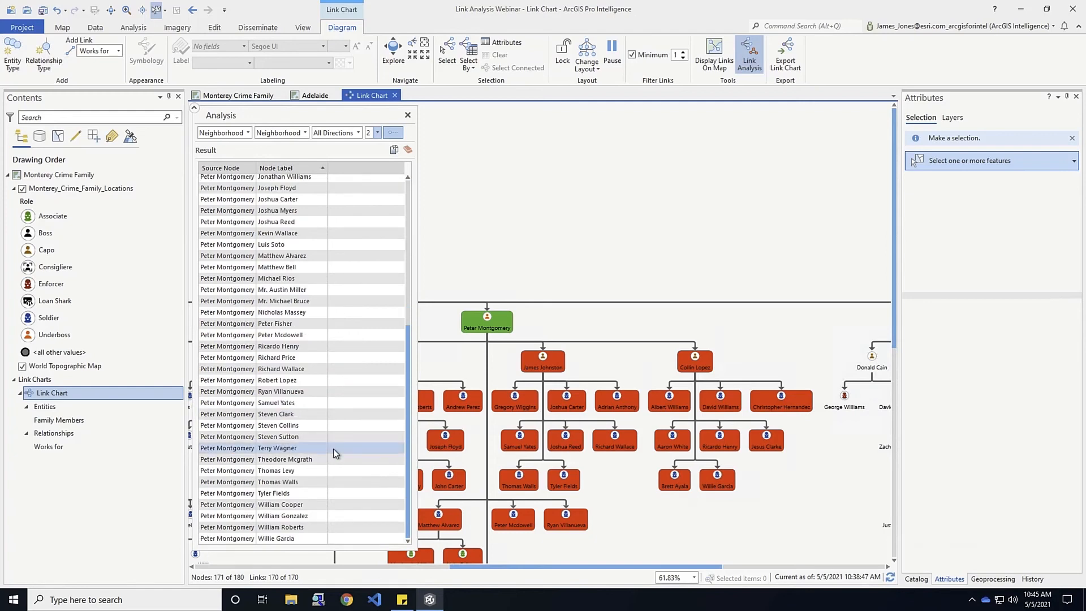
scroll(388, 465, "up", 7)
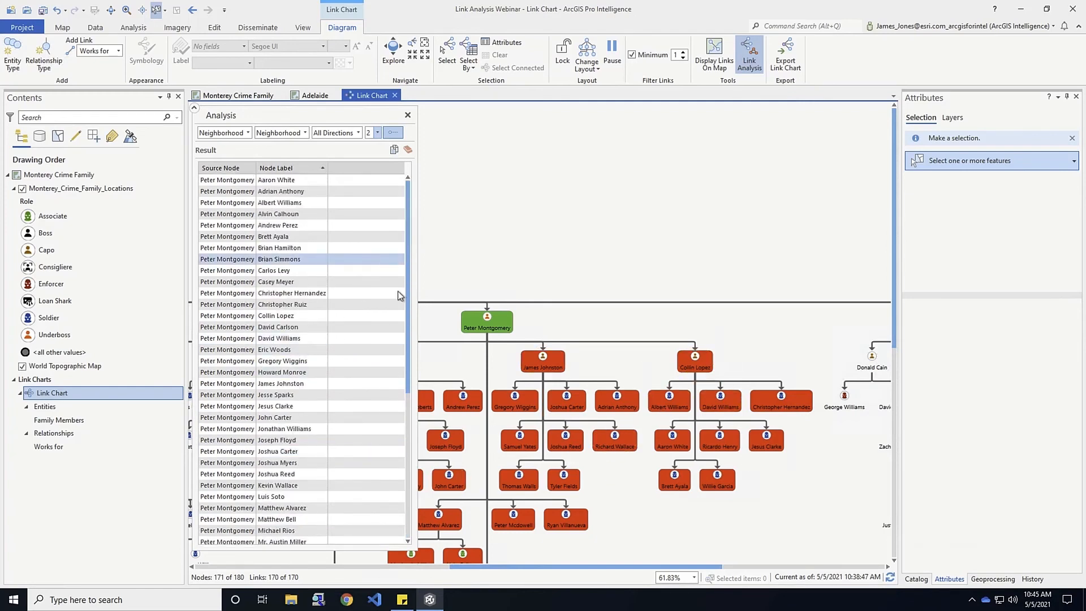
left_click(393, 150)
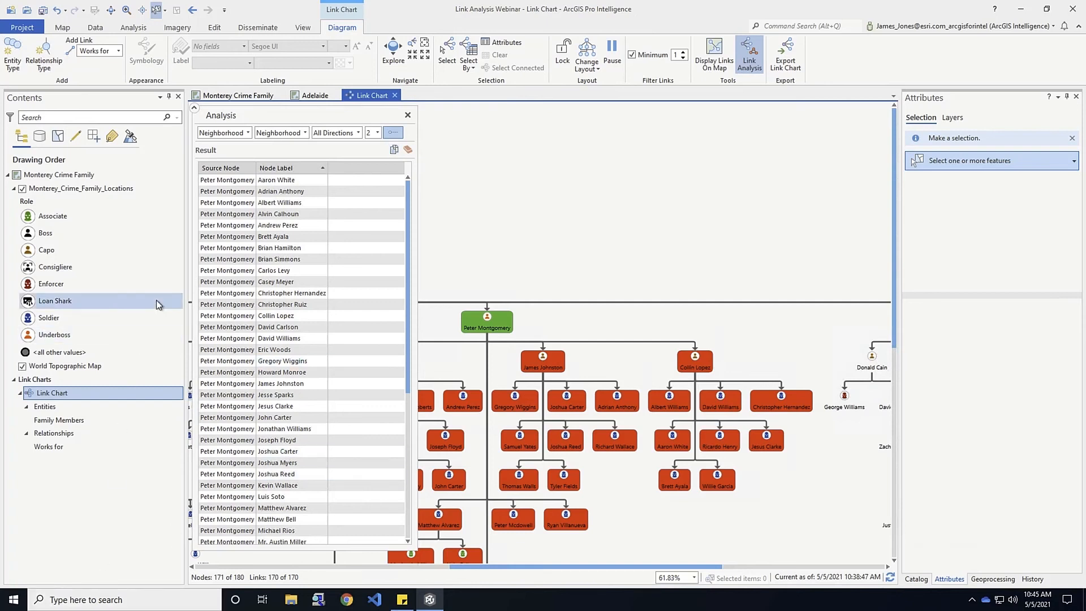
Open Notepad and paste the distance-2 neighborhood results as Source Node, Node Label, Distance rows
left_click(107, 601)
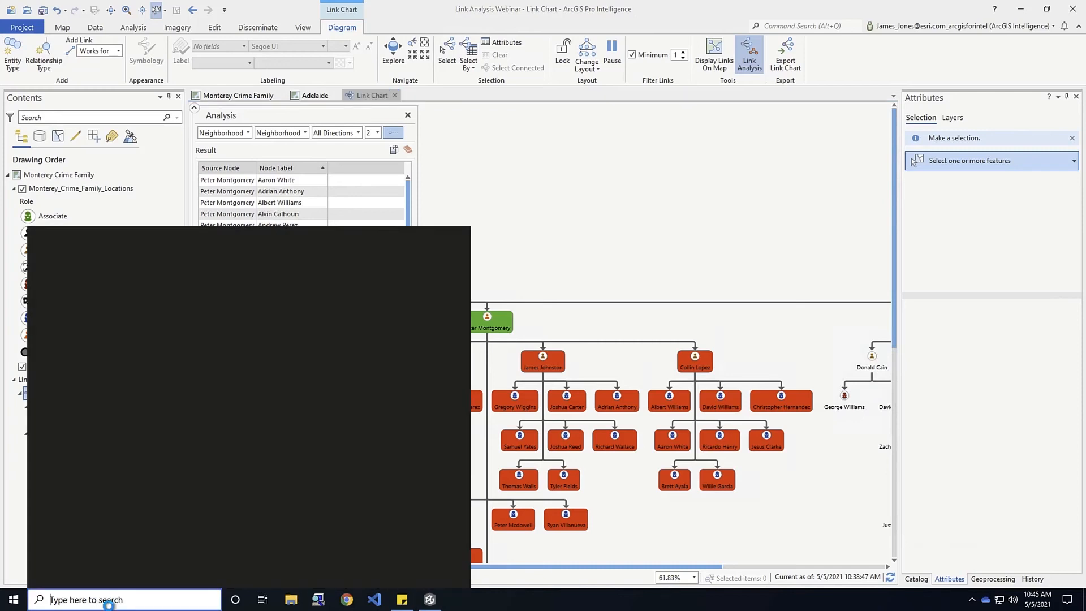
type("notepad")
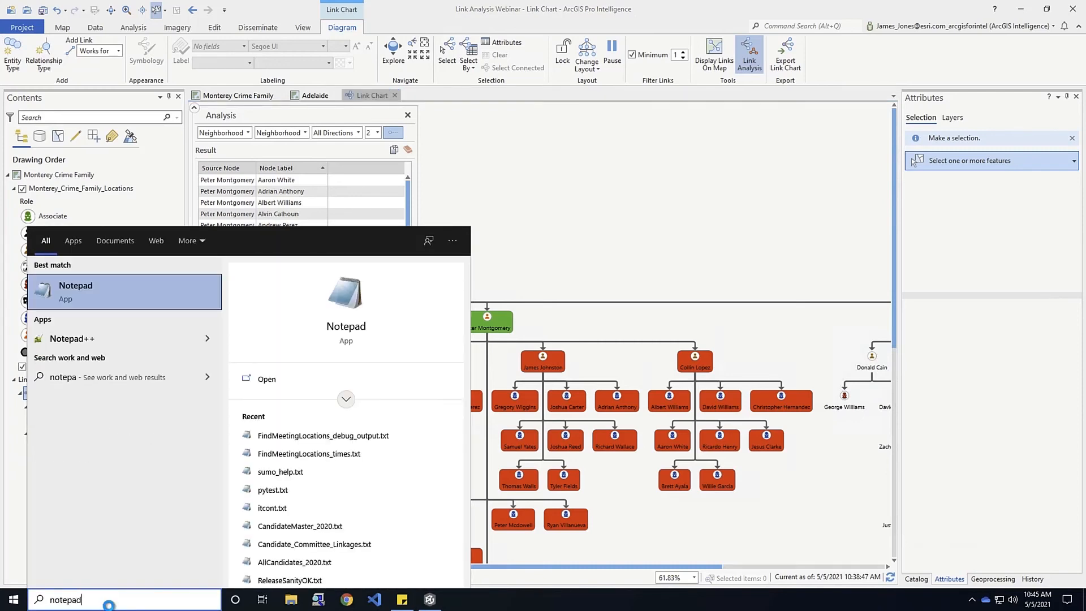
key("Return")
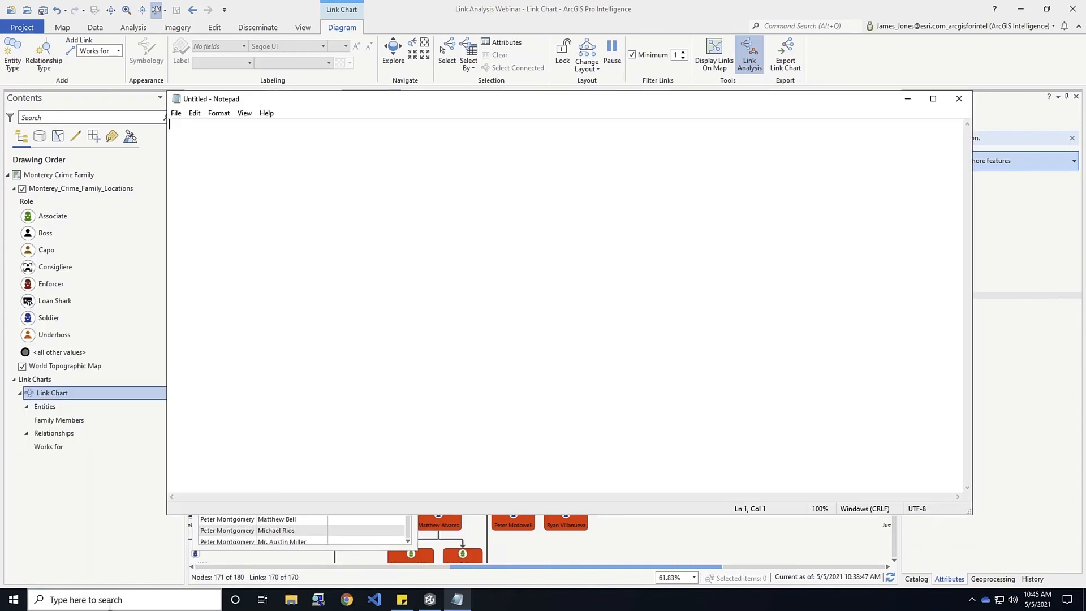
right_click(266, 157)
left_click(276, 203)
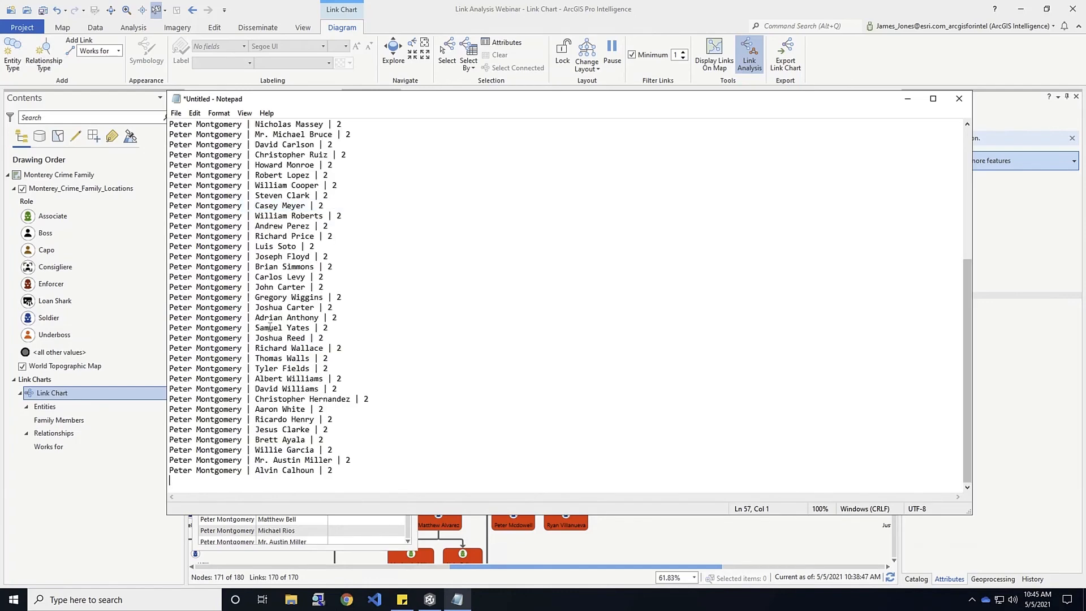
scroll(269, 326, "up", 7)
scroll(269, 327, "down", 7)
scroll(269, 326, "up", 7)
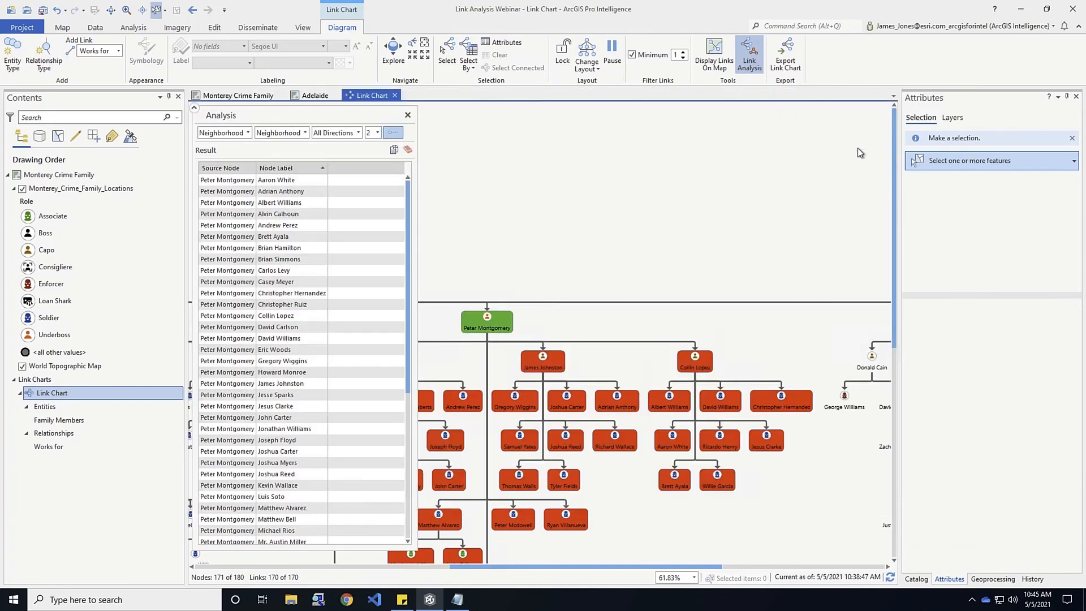
Back in ArcGIS Pro, clear the previous results and switch to Compare Neighborhoods analysis
left_click(907, 99)
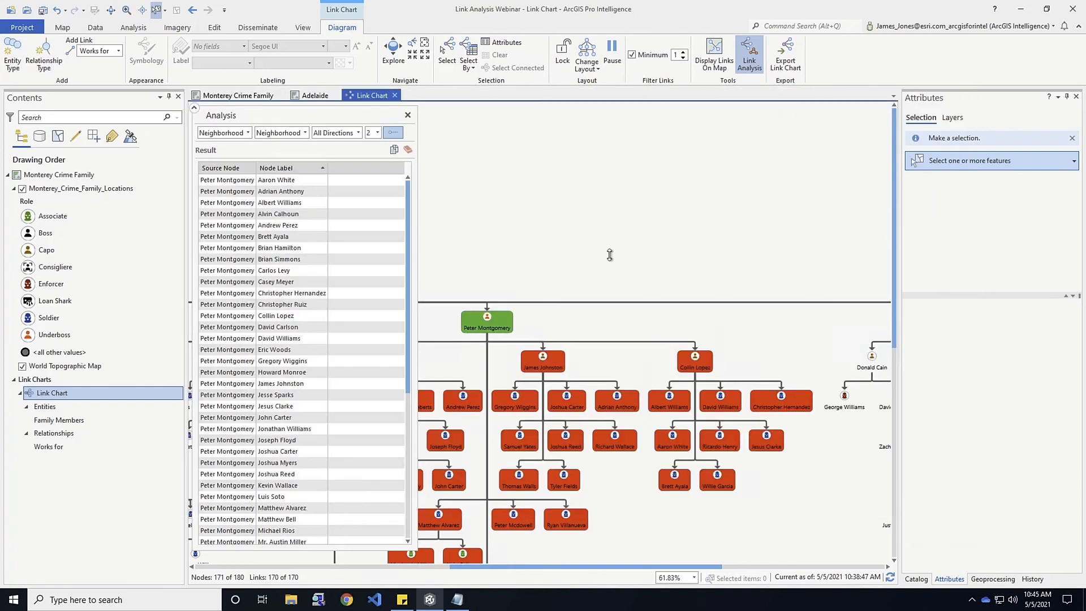
left_click(408, 153)
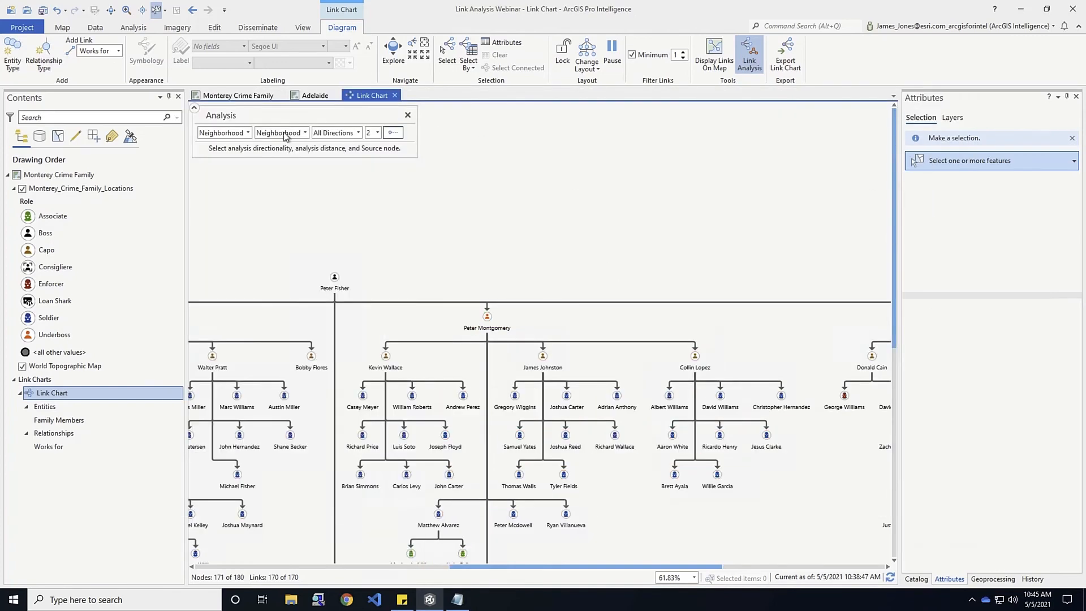
left_click(249, 133)
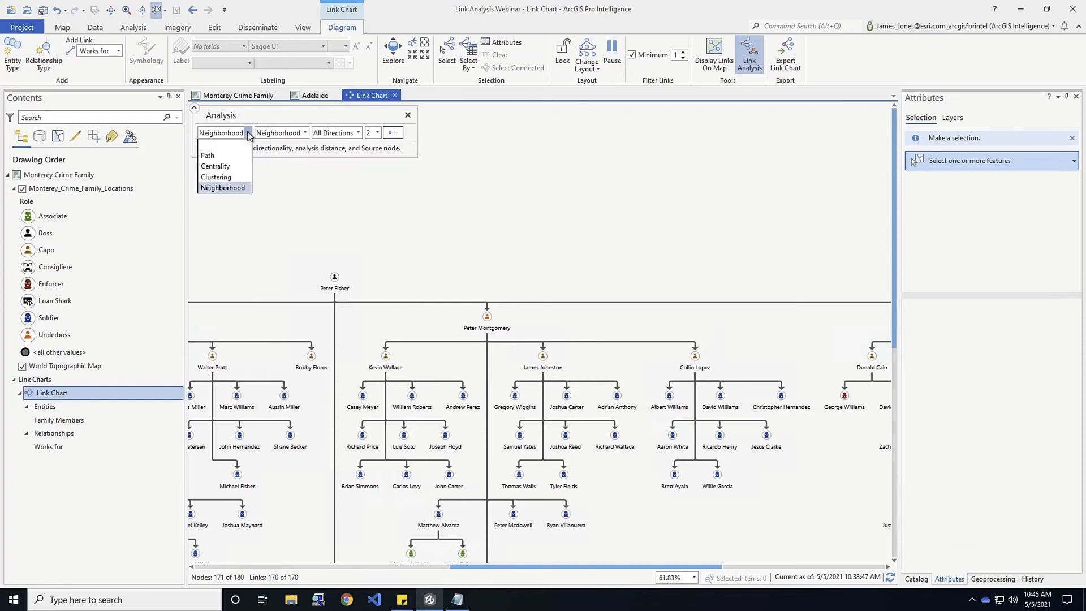
left_click(222, 187)
left_click(305, 132)
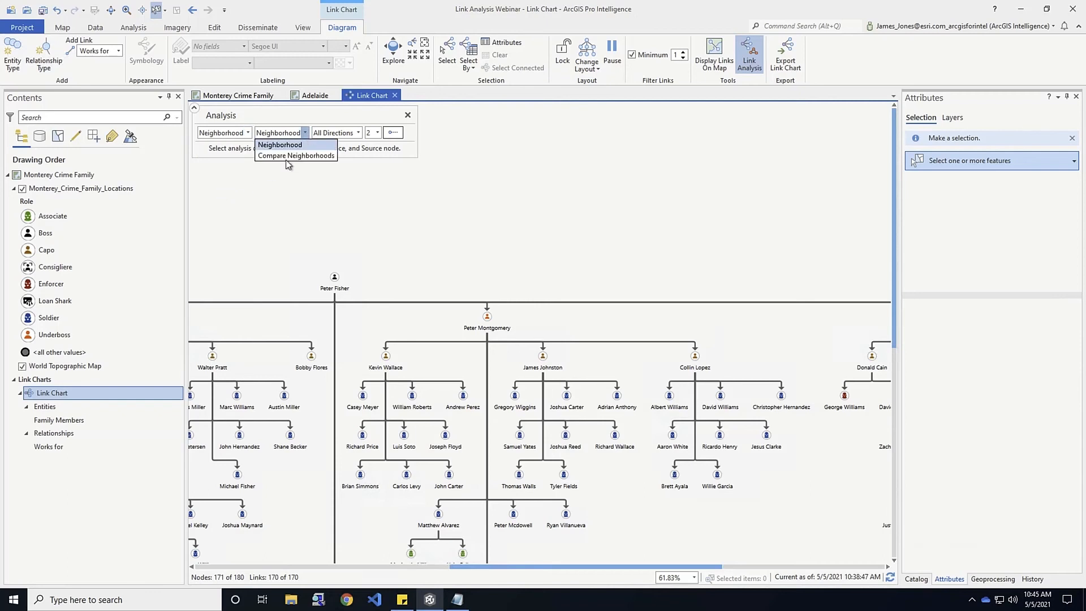
left_click(295, 156)
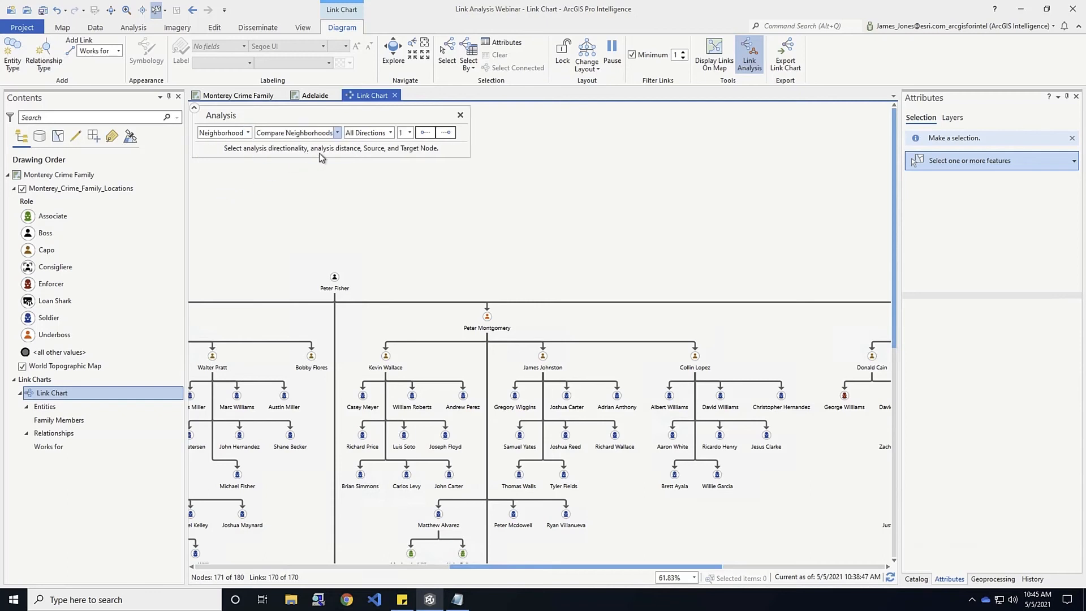
left_click(424, 133)
left_click(384, 360)
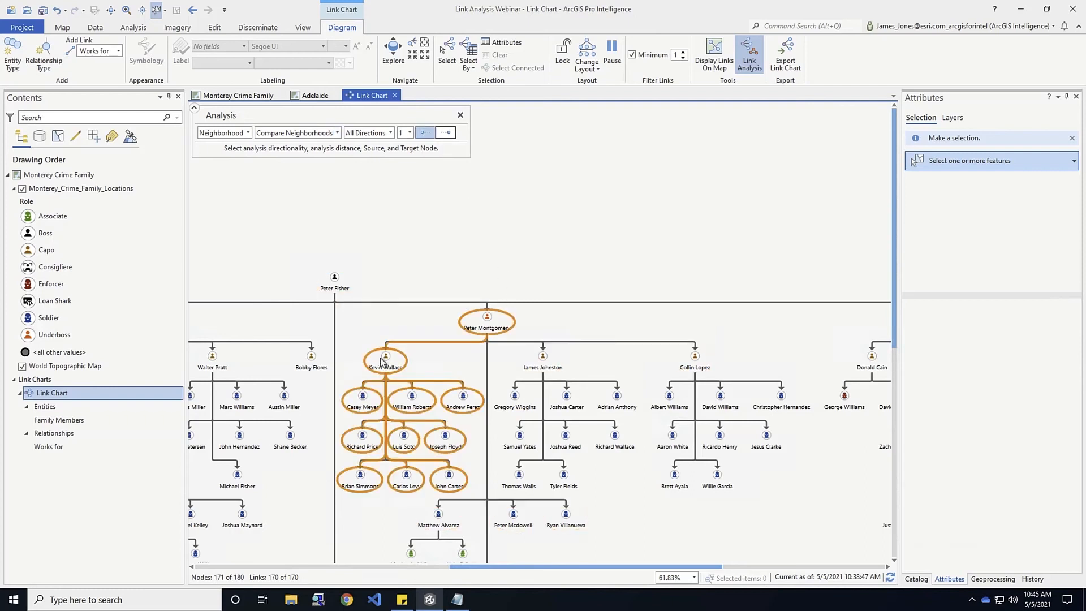
left_click(384, 360)
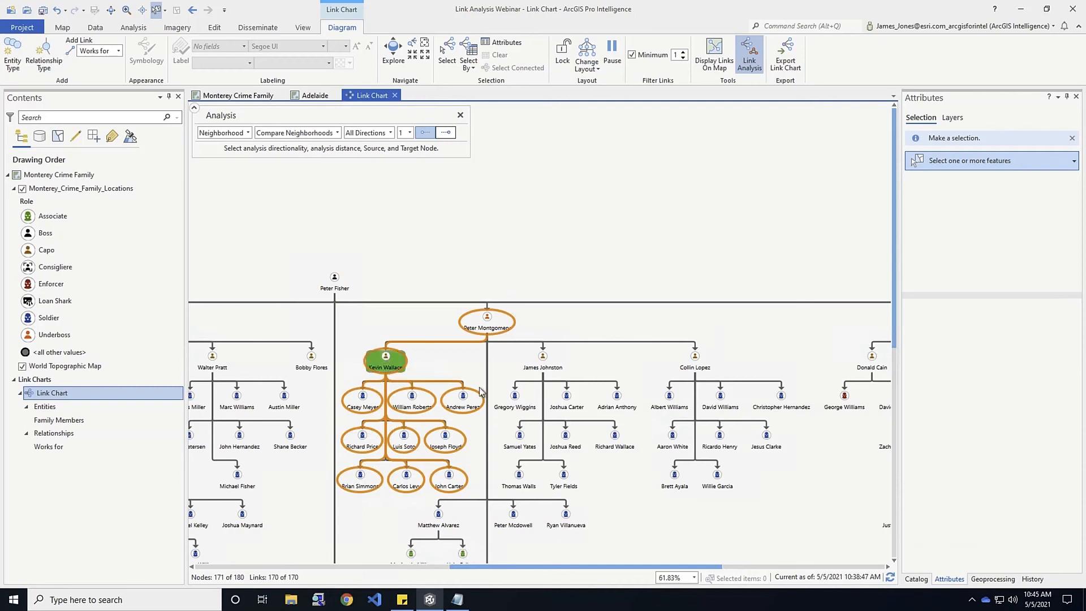
left_click(447, 133)
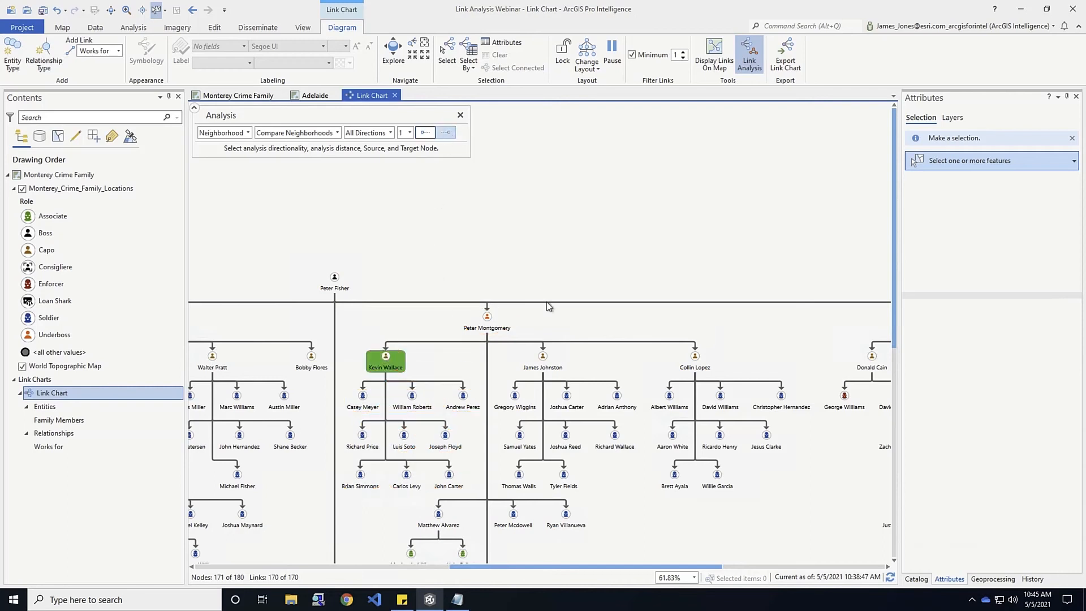
left_click(553, 362)
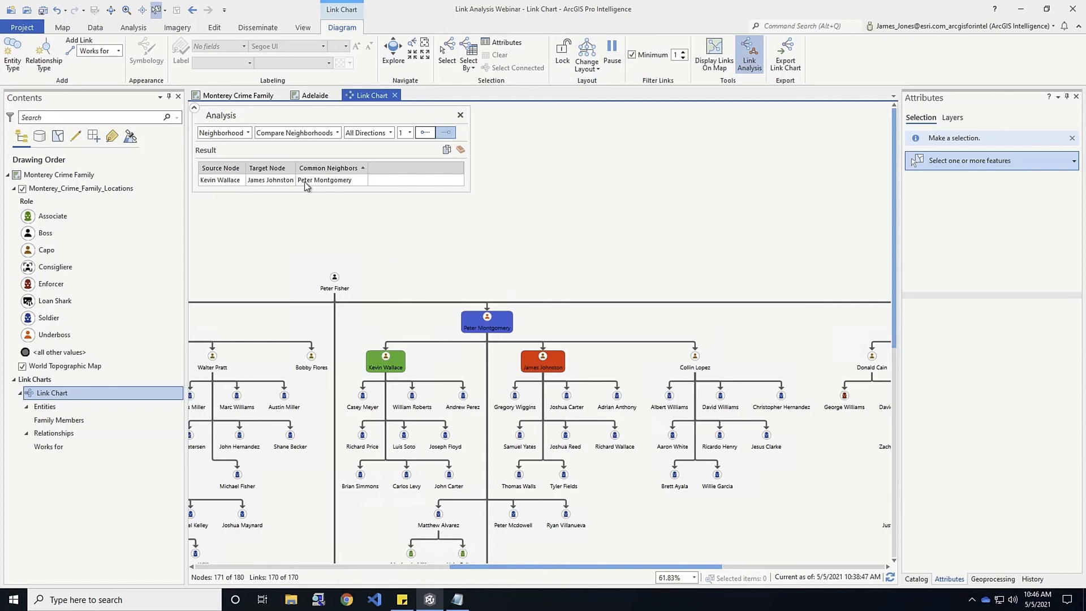
left_click(249, 133)
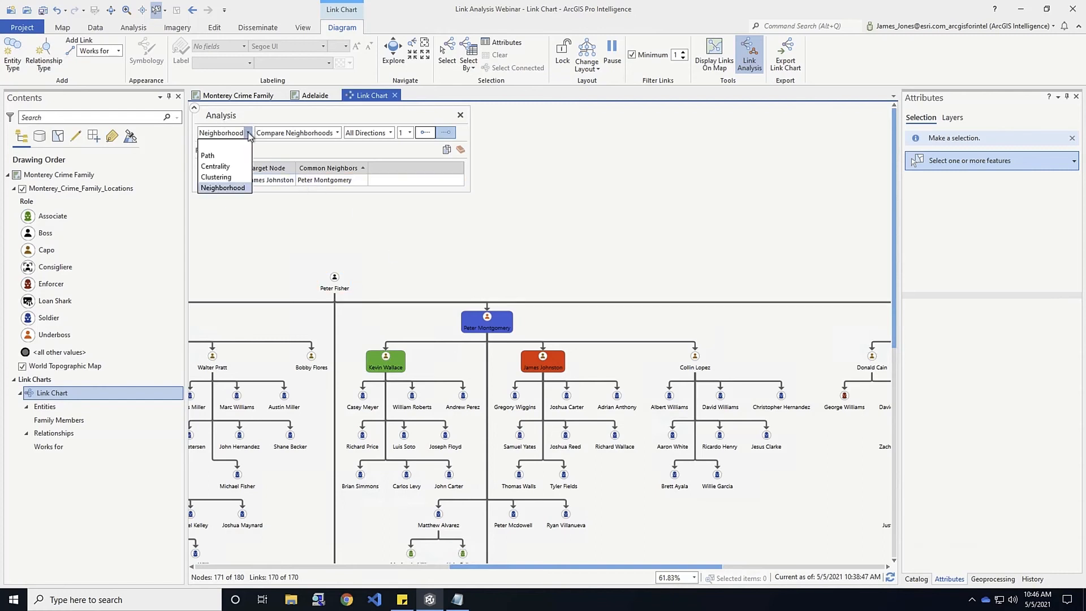
left_click(219, 152)
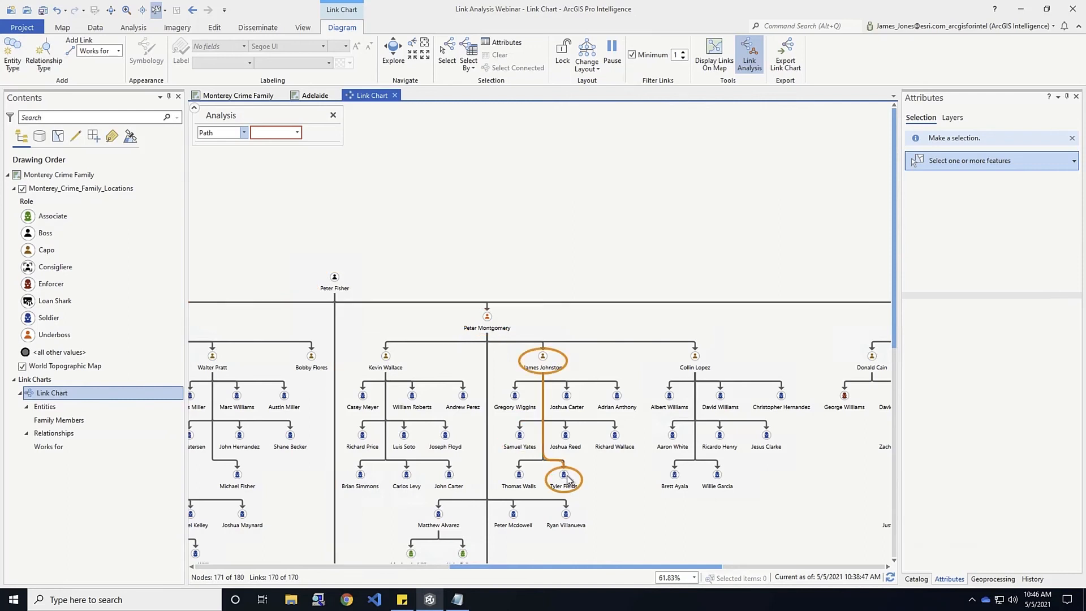
left_click(297, 135)
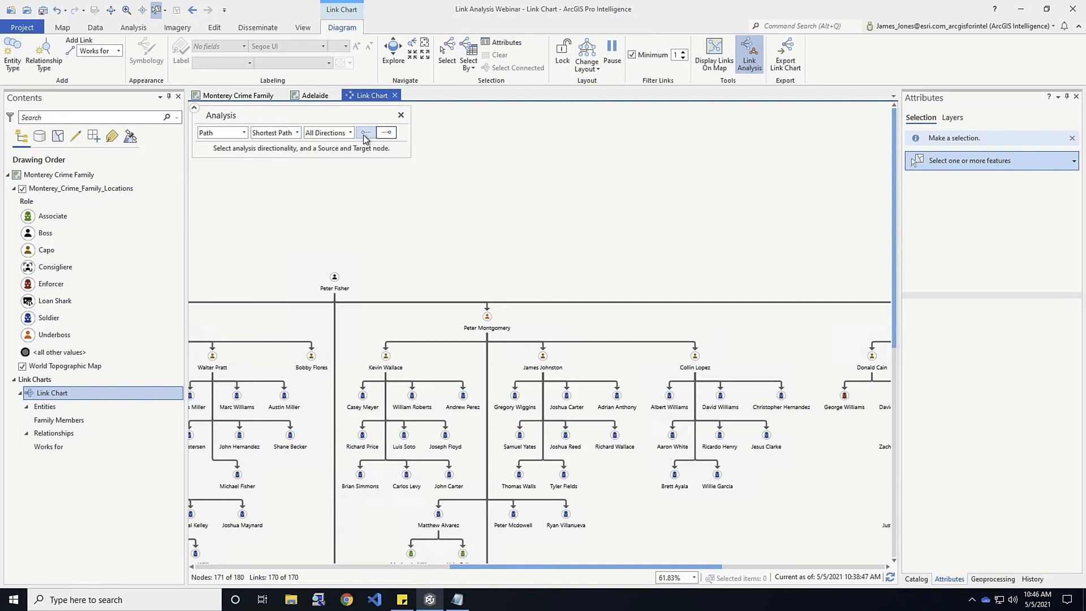
left_click(363, 135)
left_click(543, 356)
left_click(564, 476)
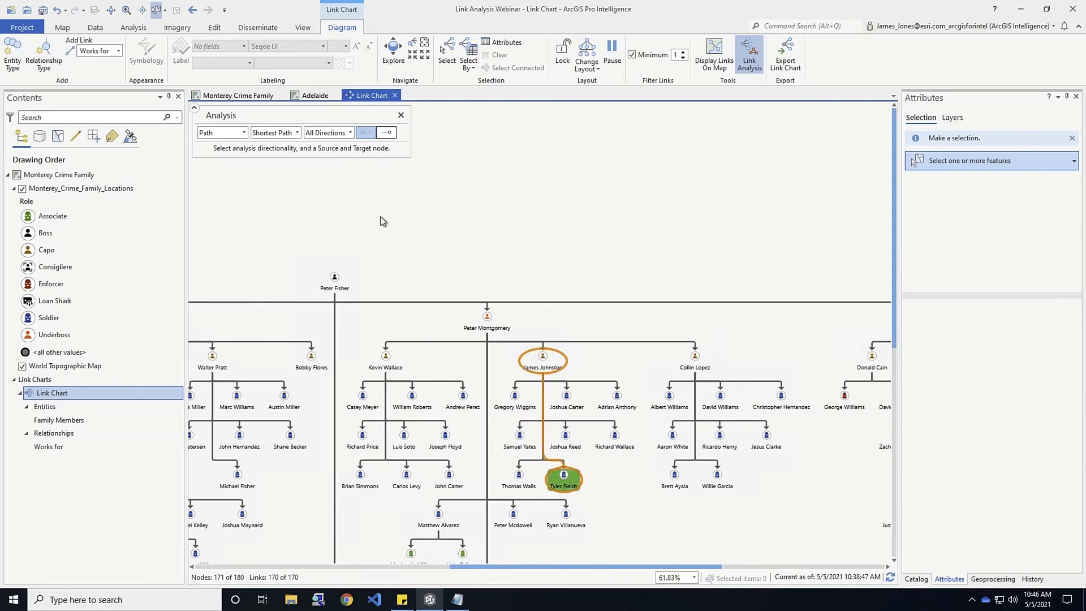
left_click(386, 133)
left_click(335, 280)
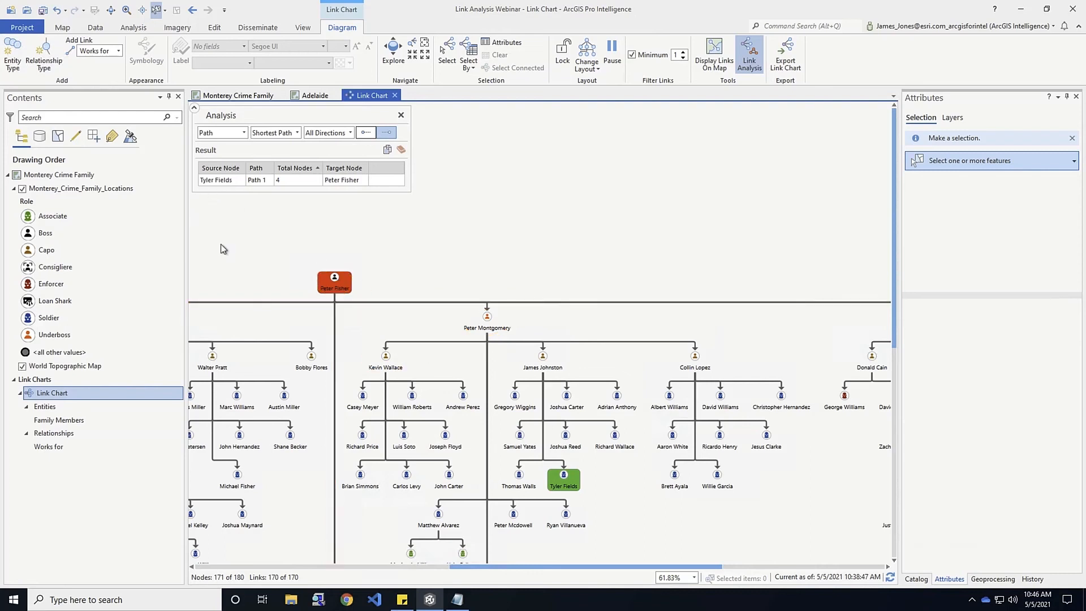
left_click(220, 181)
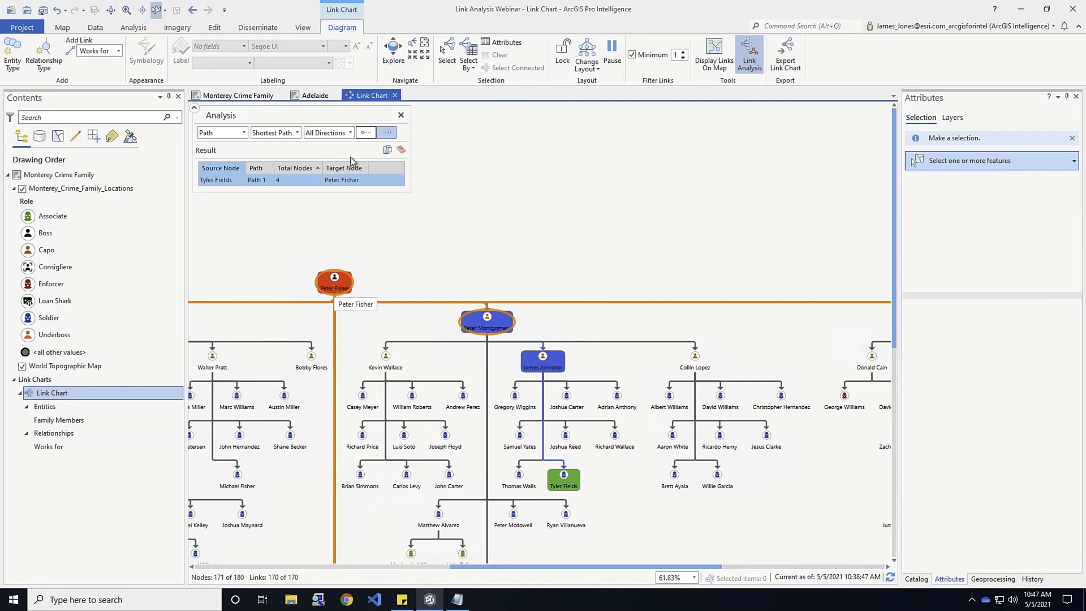
left_click(388, 151)
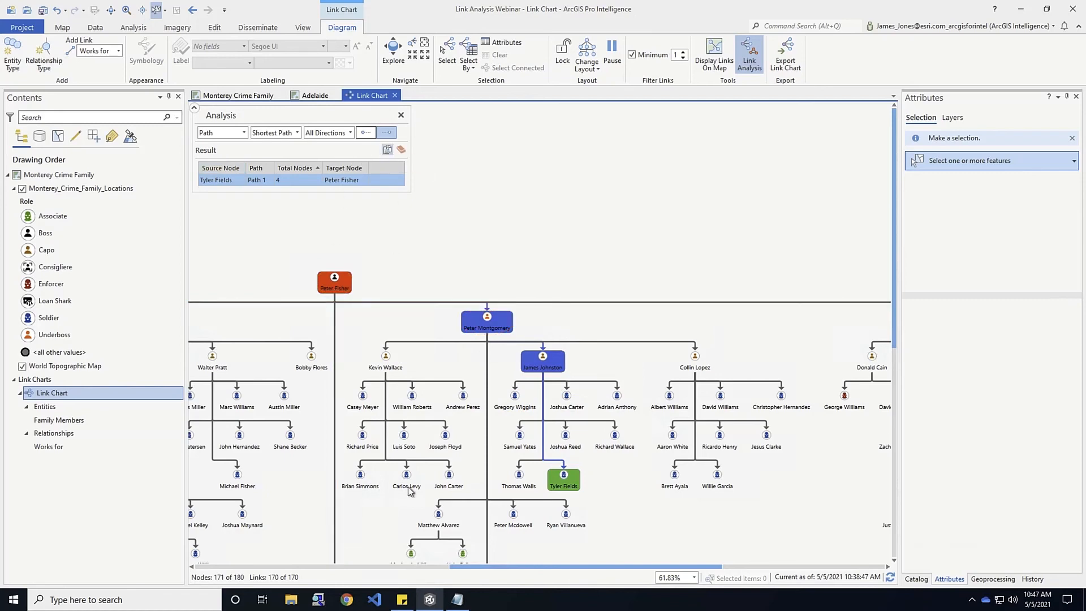
left_click(457, 600)
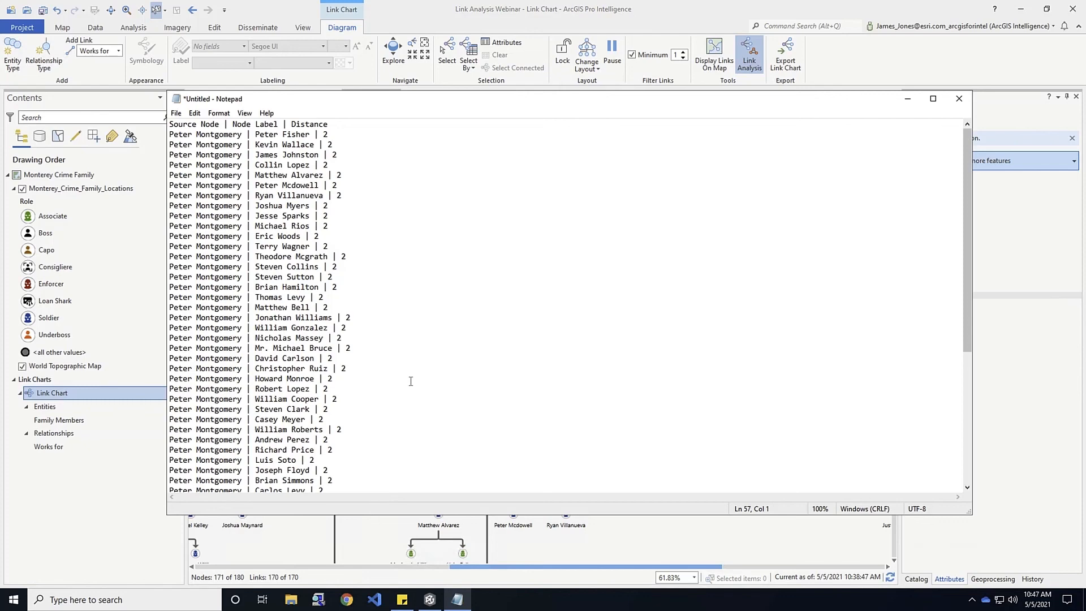
Replace the Notepad neighborhood list with the Tyler Fields to Peter Fisher shortest-path result
key("ctrl+a")
key("Delete")
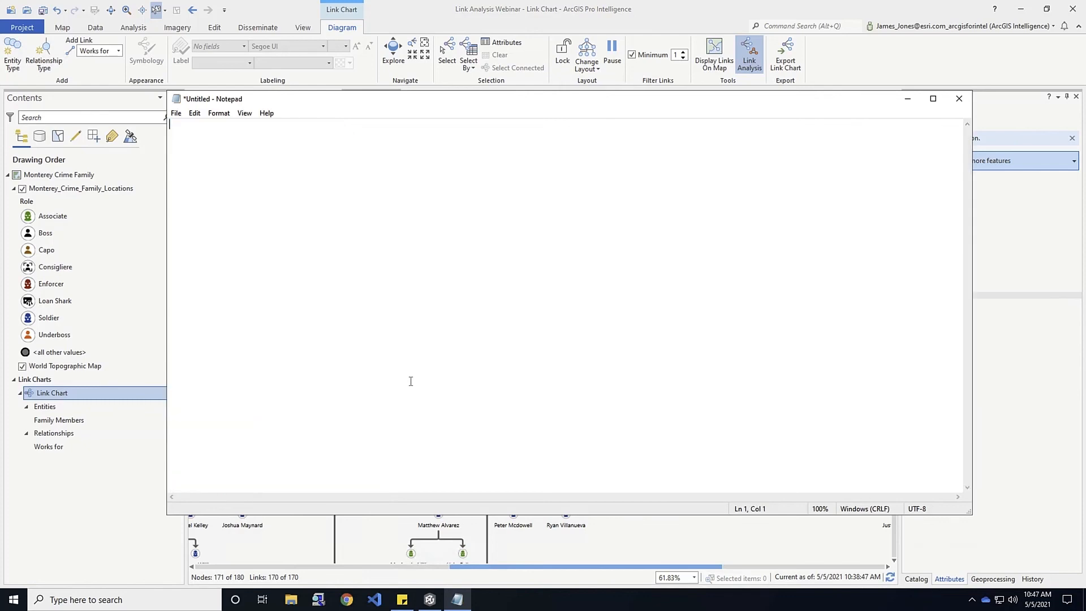
key("ctrl+v")
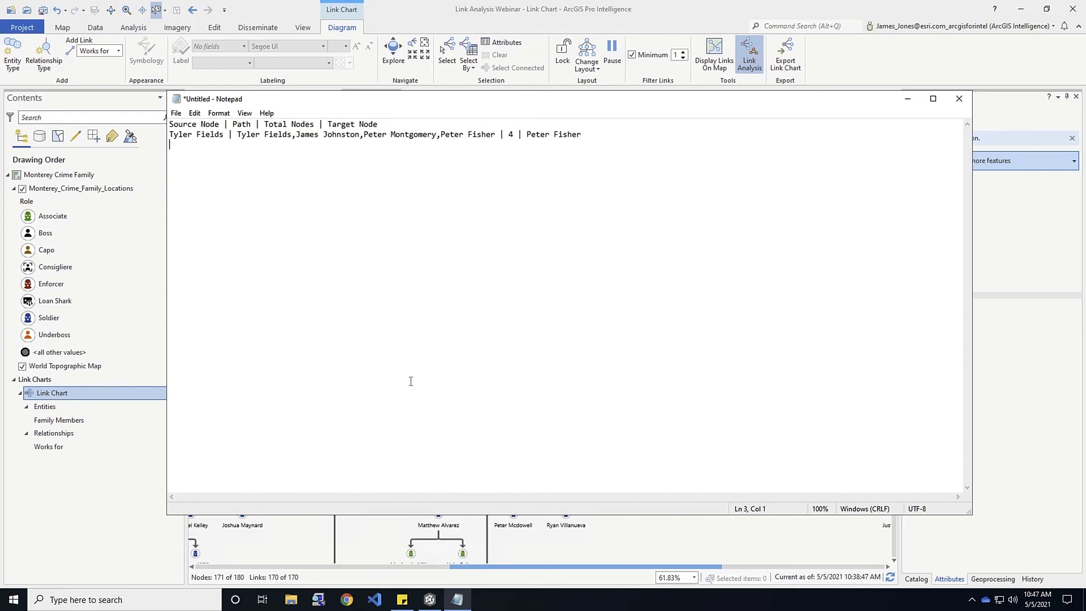
Open the Adelaide map's link chart of movers, NAIs and meeting areas (20 nodes, 87 links) in a view
left_click(907, 99)
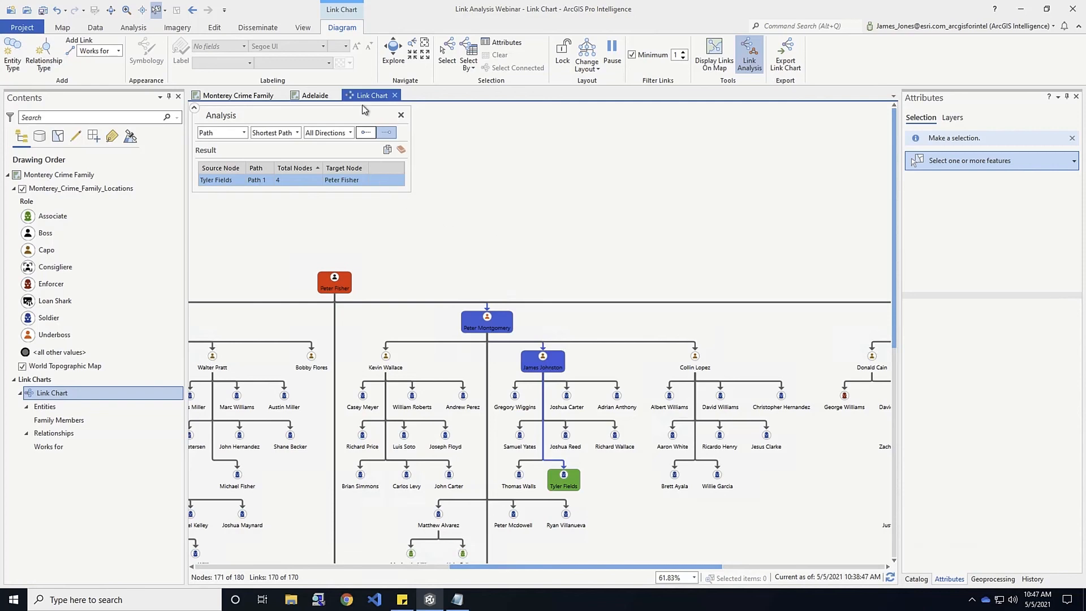
left_click(316, 95)
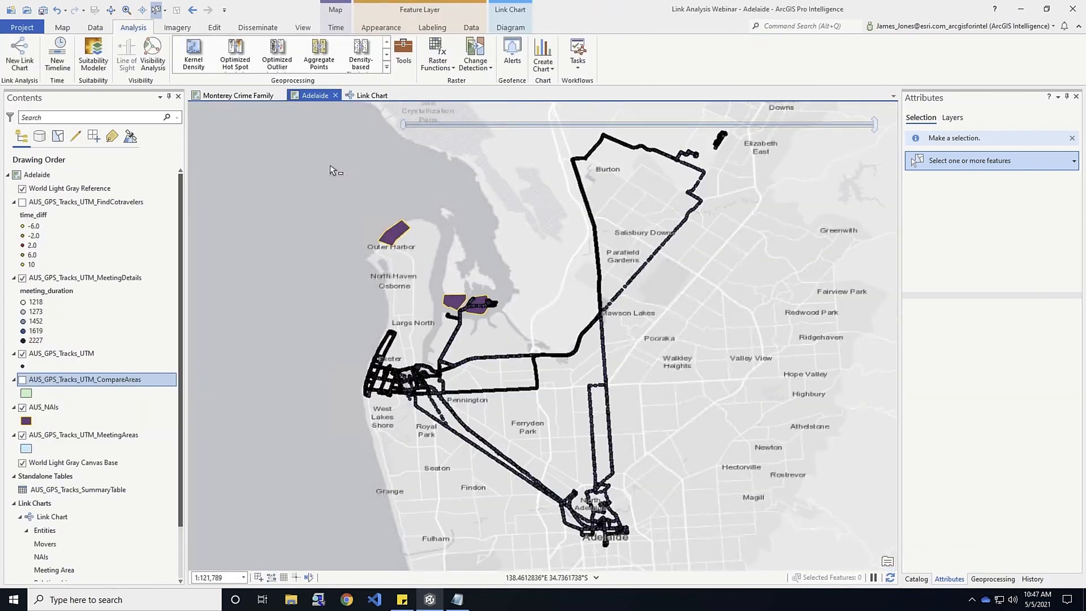
double_click(40, 518)
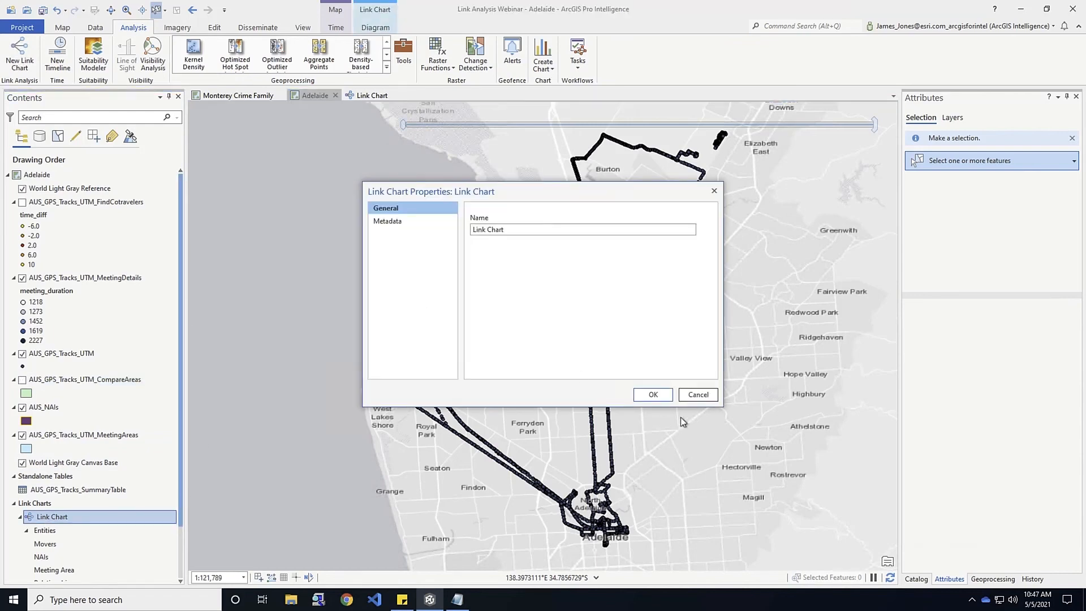
left_click(697, 394)
right_click(80, 521)
left_click(100, 529)
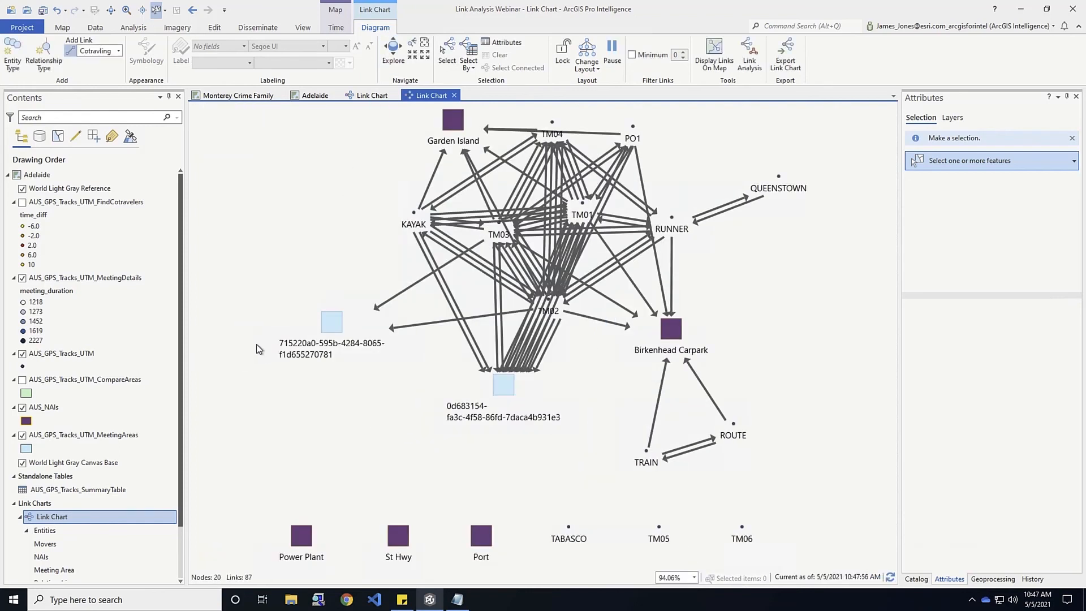
Run Degree Centrality on the Adelaide chart and highlight TM02, the top-scoring node
left_click(750, 56)
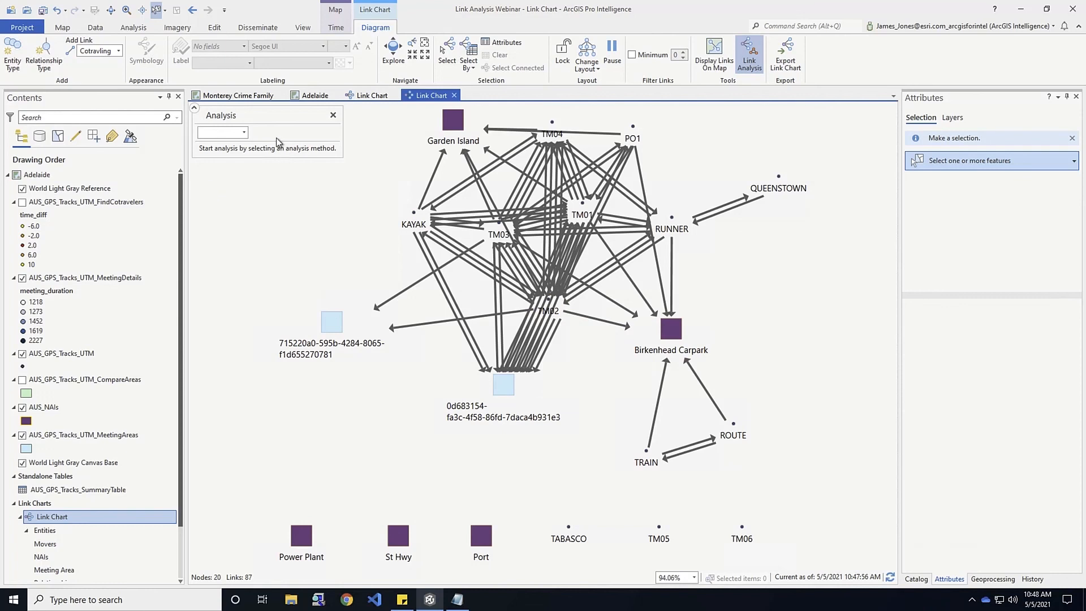
left_click(244, 132)
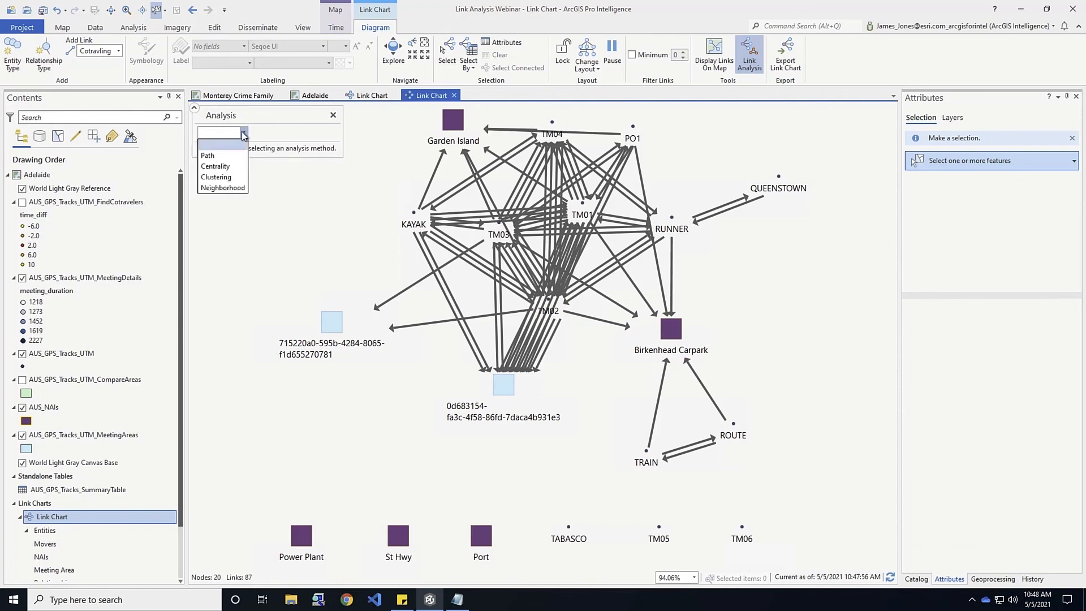
left_click(230, 170)
left_click(297, 133)
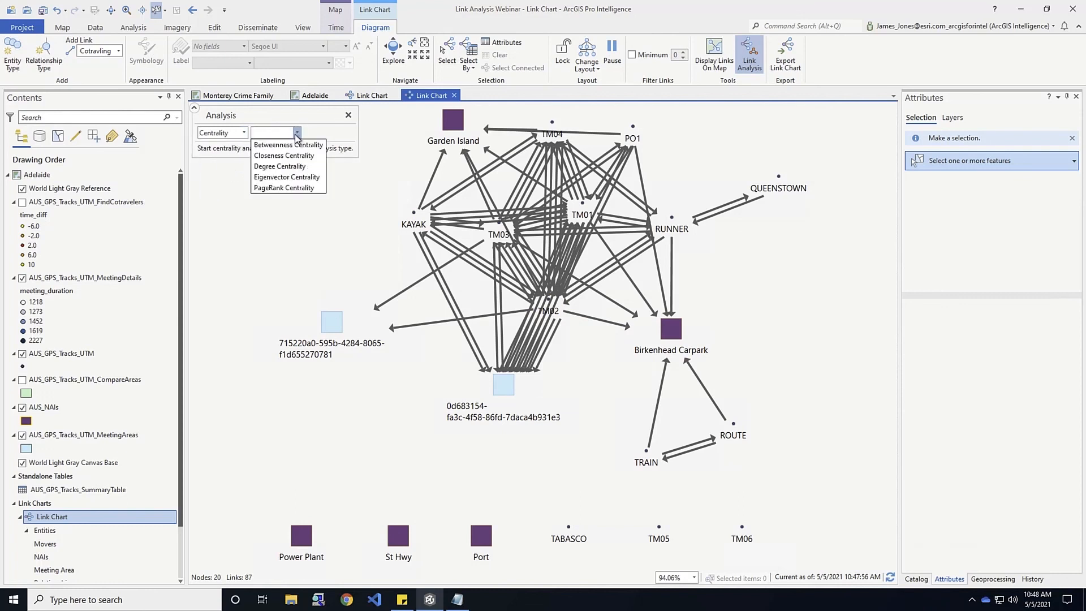
left_click(277, 166)
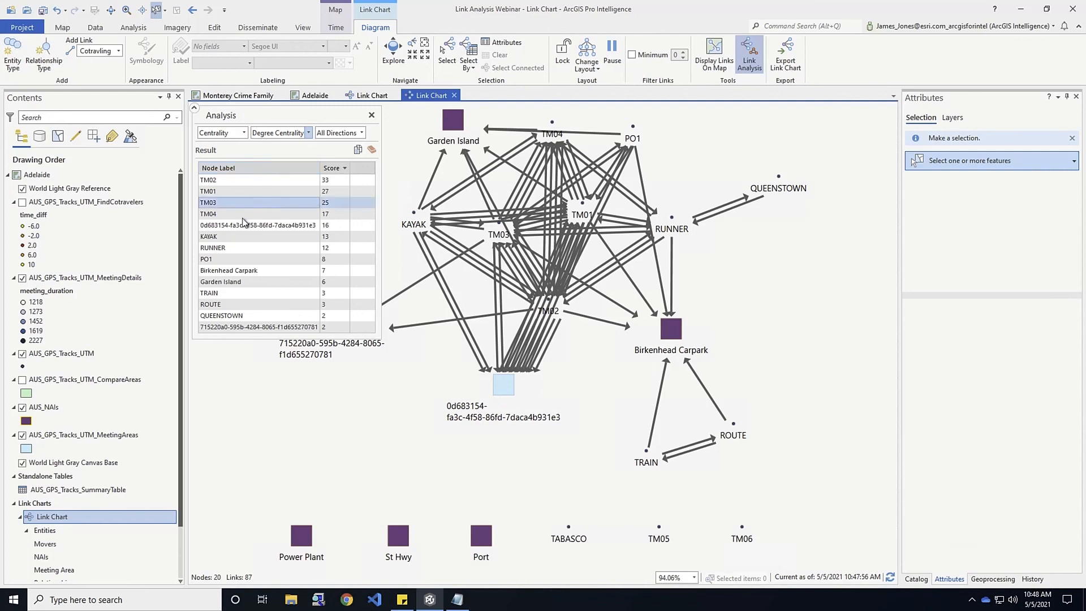
left_click(221, 182)
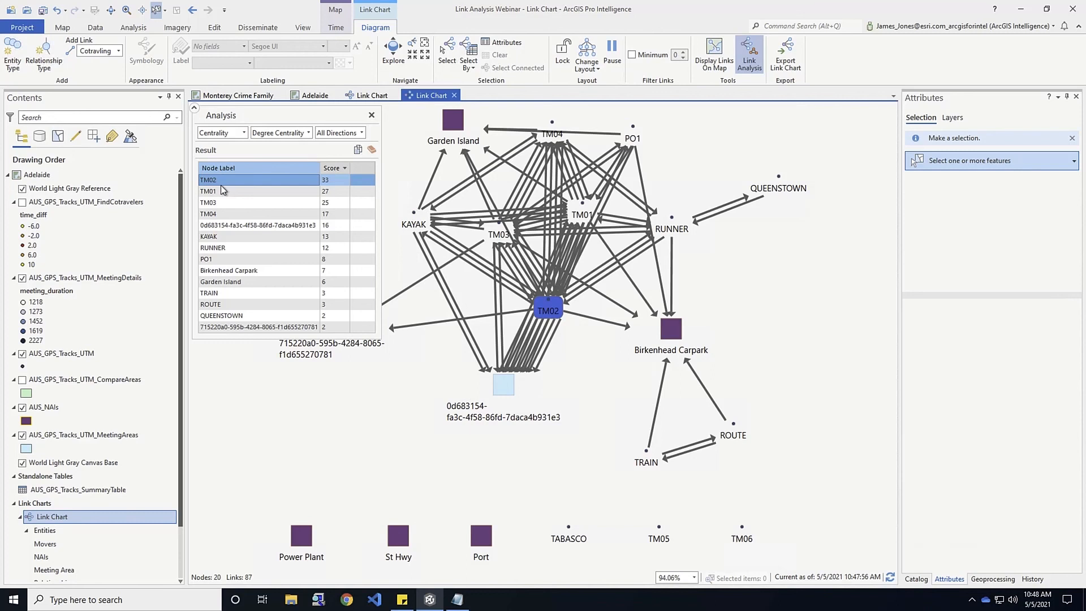
Set the degree centrality direction to Incoming and highlight the top node, scoring 16
left_click(362, 134)
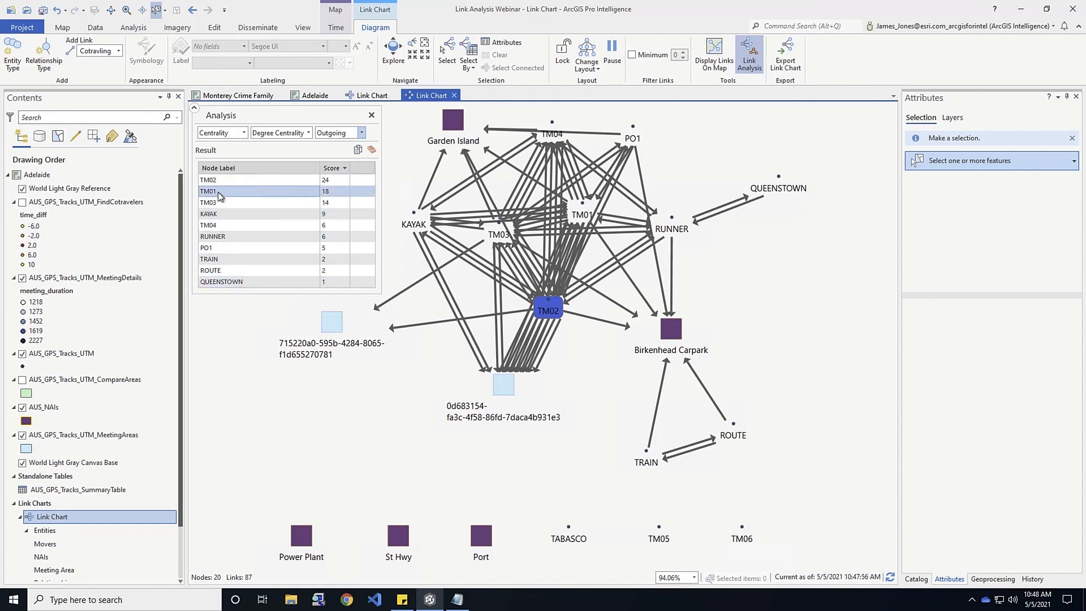
left_click(363, 133)
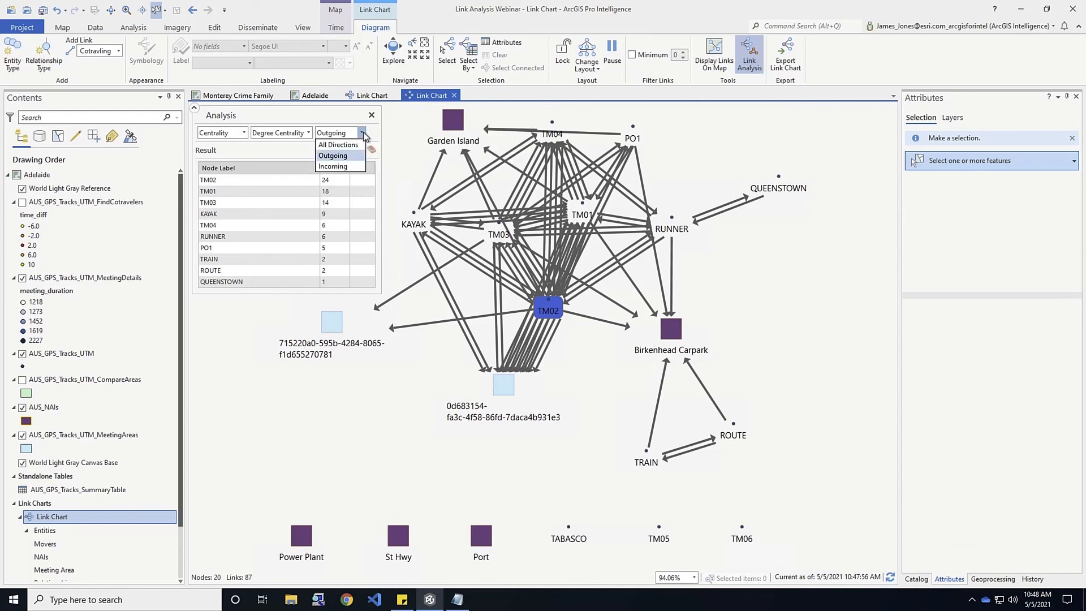
left_click(335, 167)
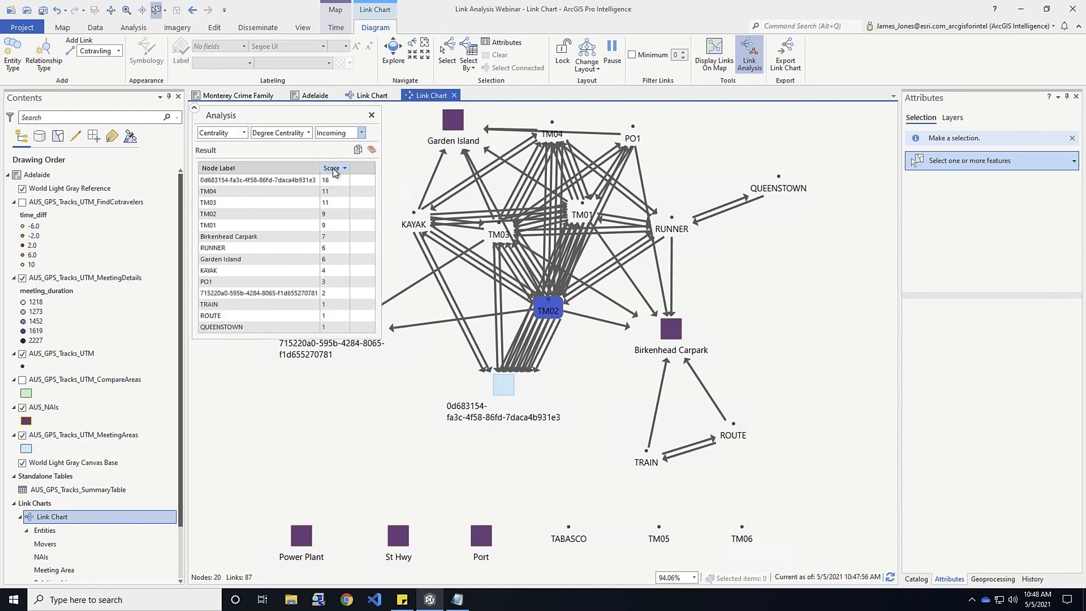
left_click(280, 182)
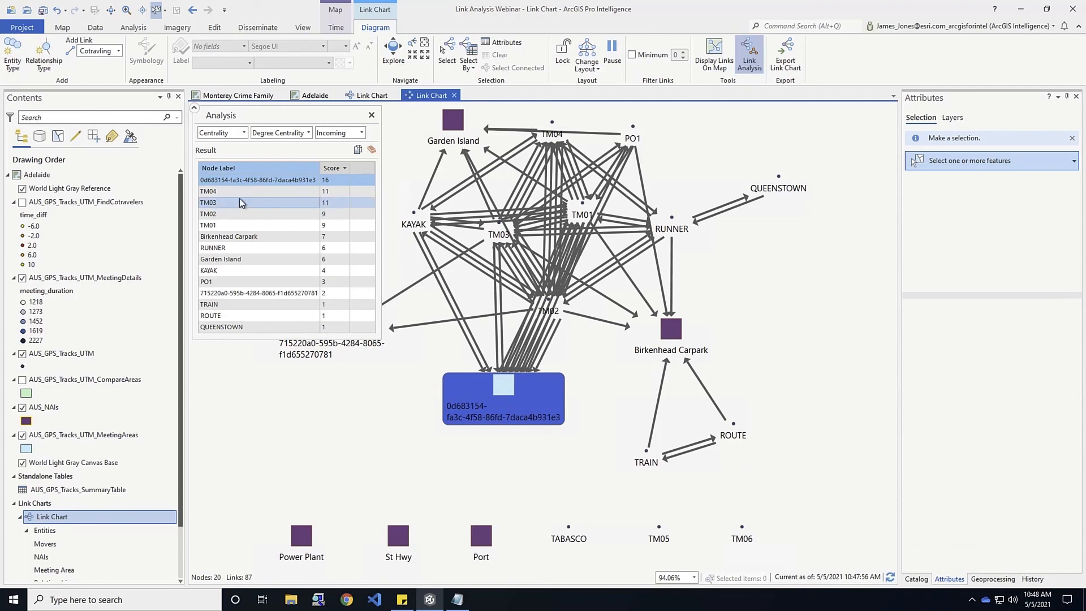
left_click(310, 134)
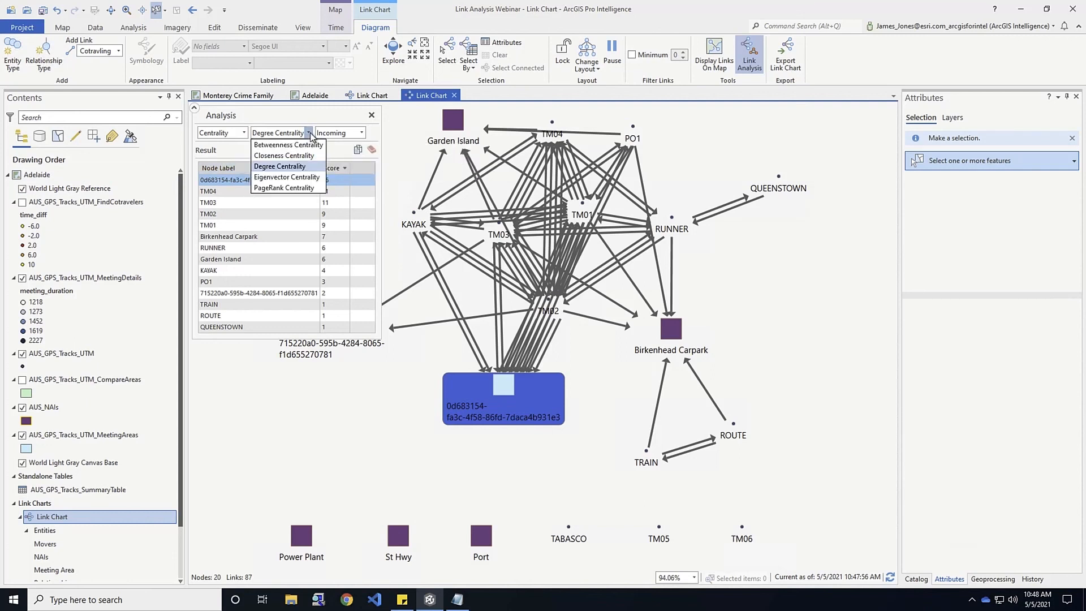
Switch to PageRank Centrality and highlight Birkenhead Carpark, the top node at 1.80556
left_click(270, 189)
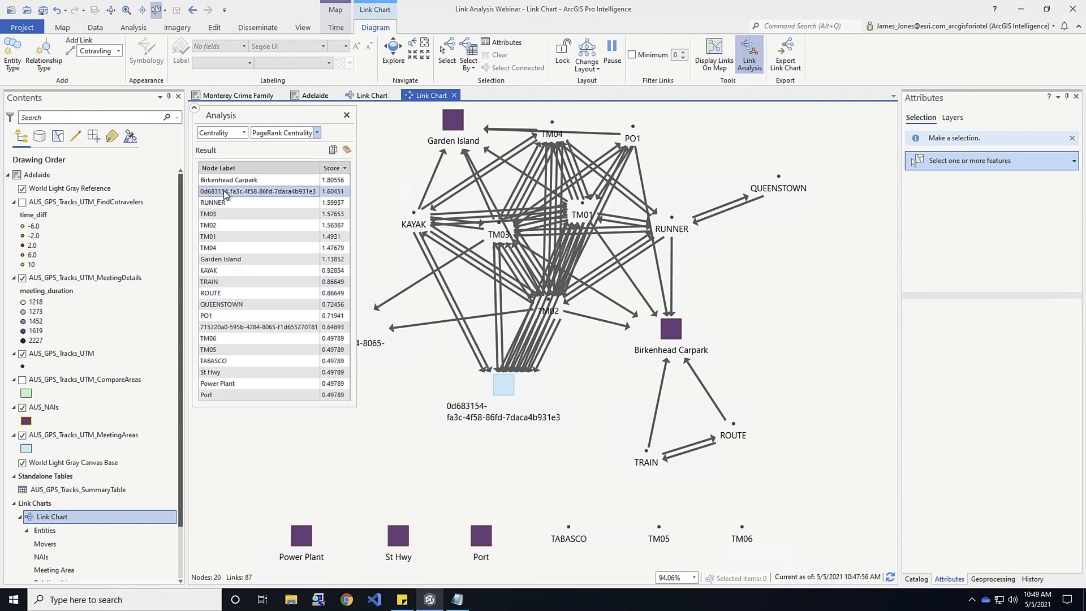
left_click(226, 182)
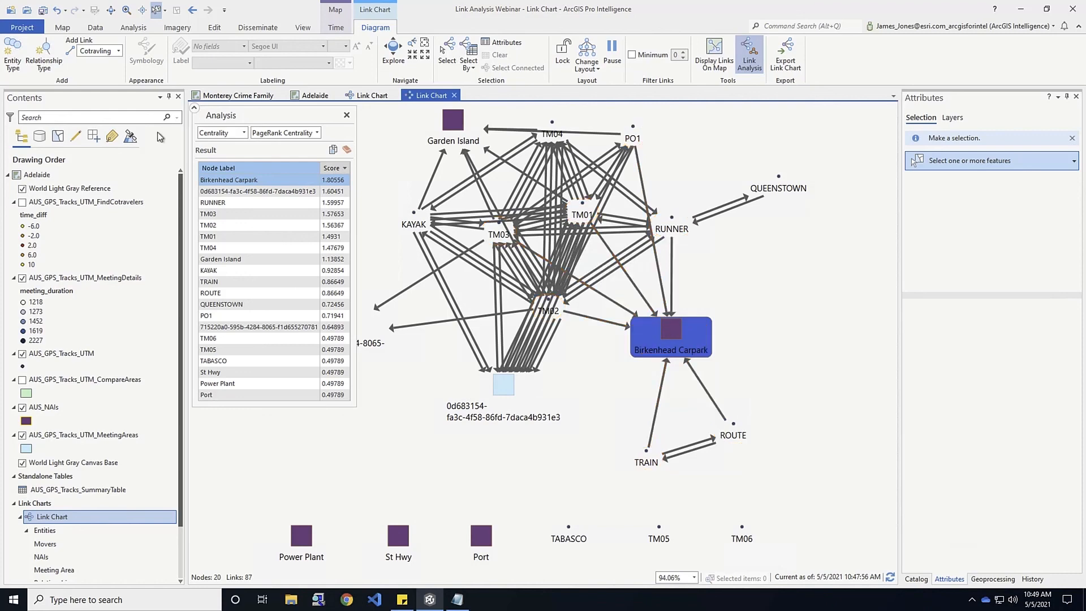
Run Compare Neighborhoods with the left meeting area as source and the lower meeting area as target
left_click(244, 134)
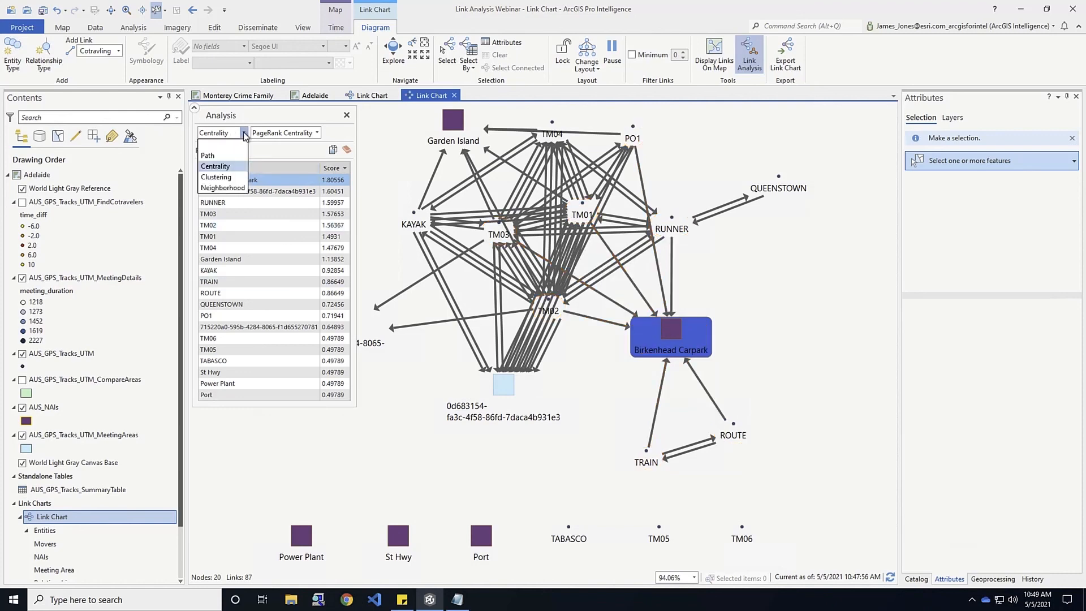
left_click(223, 188)
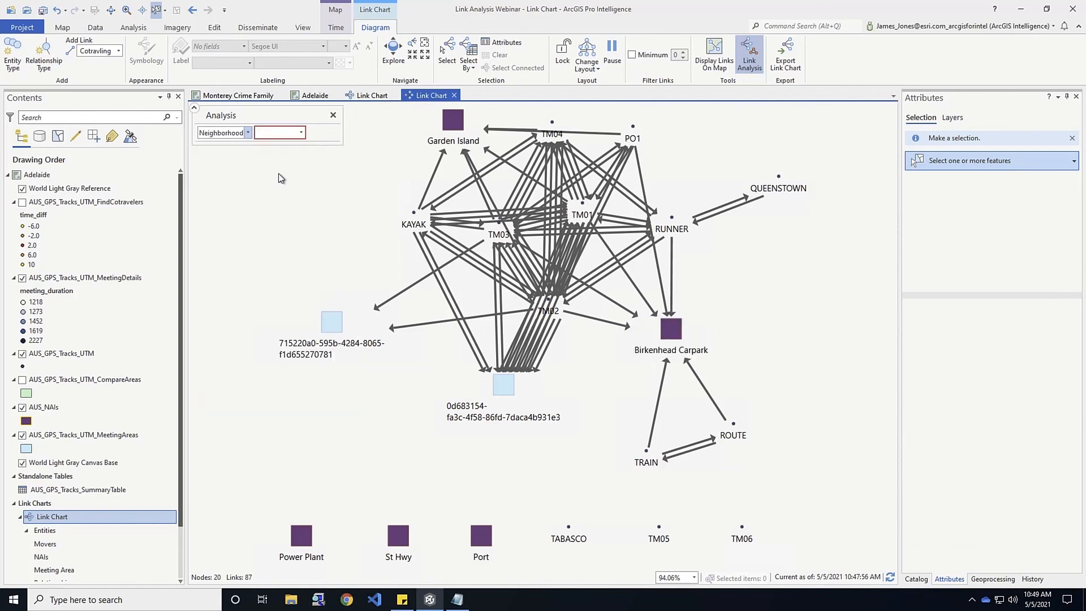
left_click(300, 132)
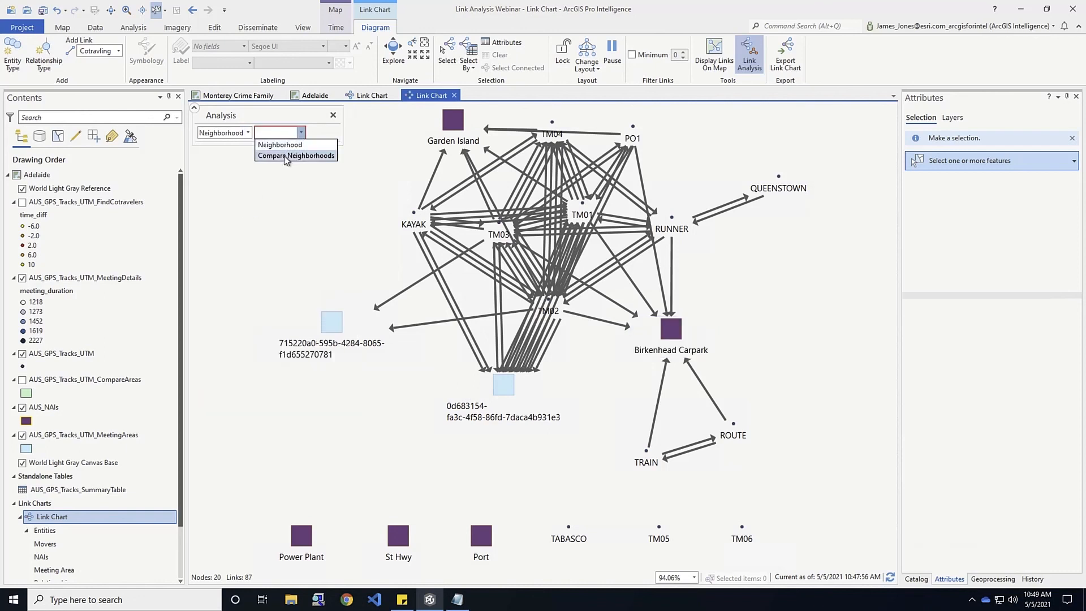
left_click(286, 156)
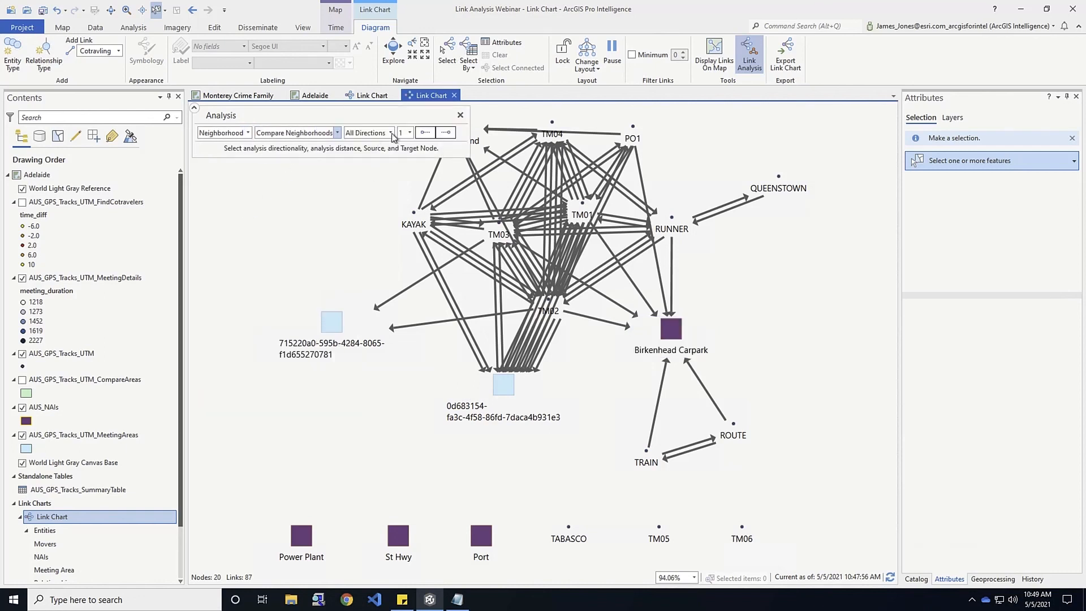
left_click(425, 134)
left_click(329, 329)
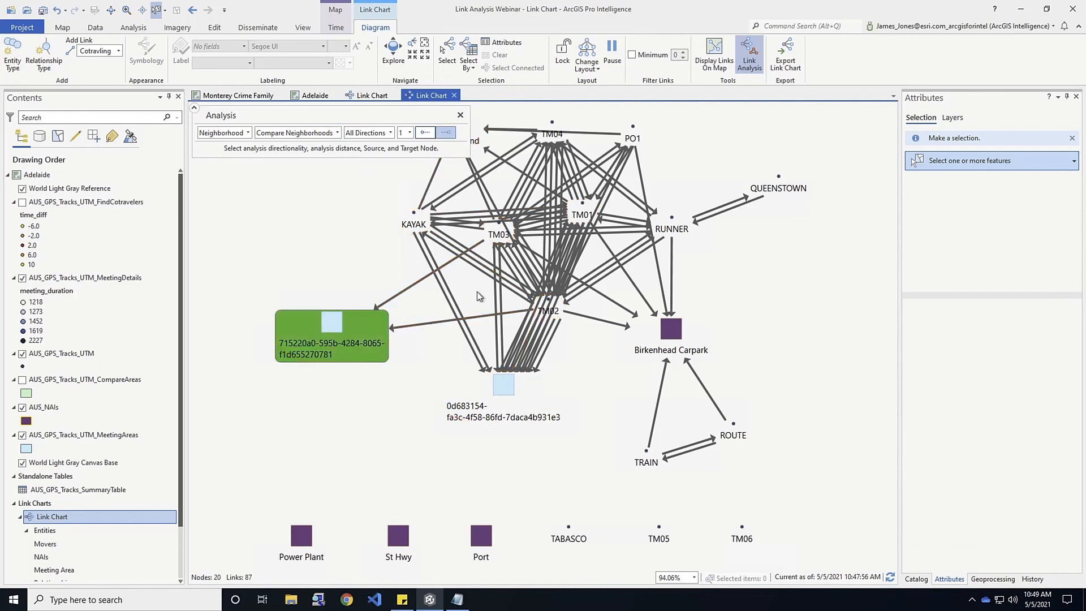
left_click(506, 391)
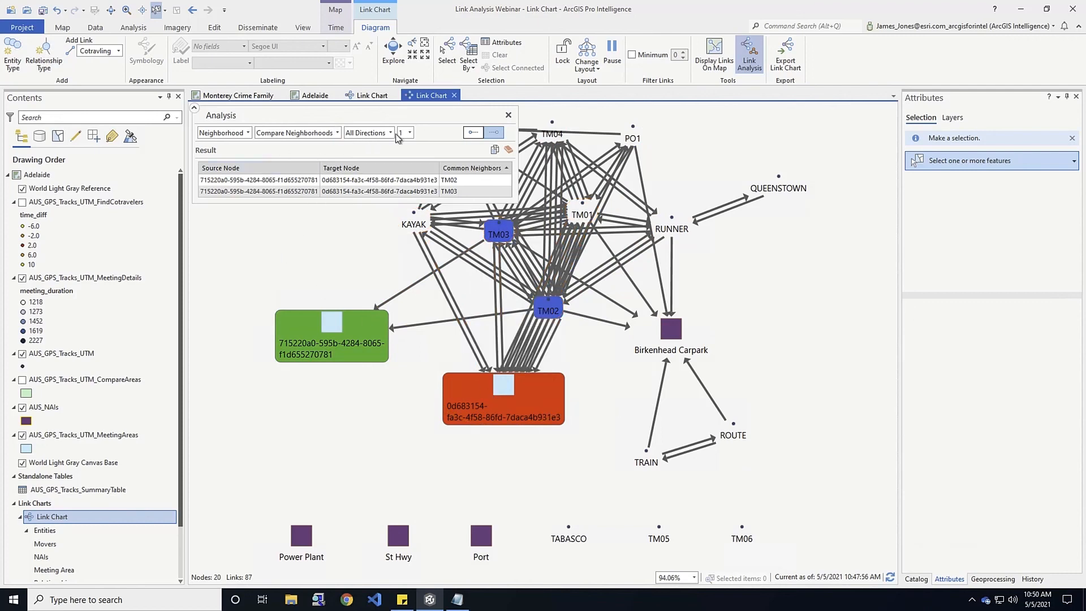
left_click(337, 133)
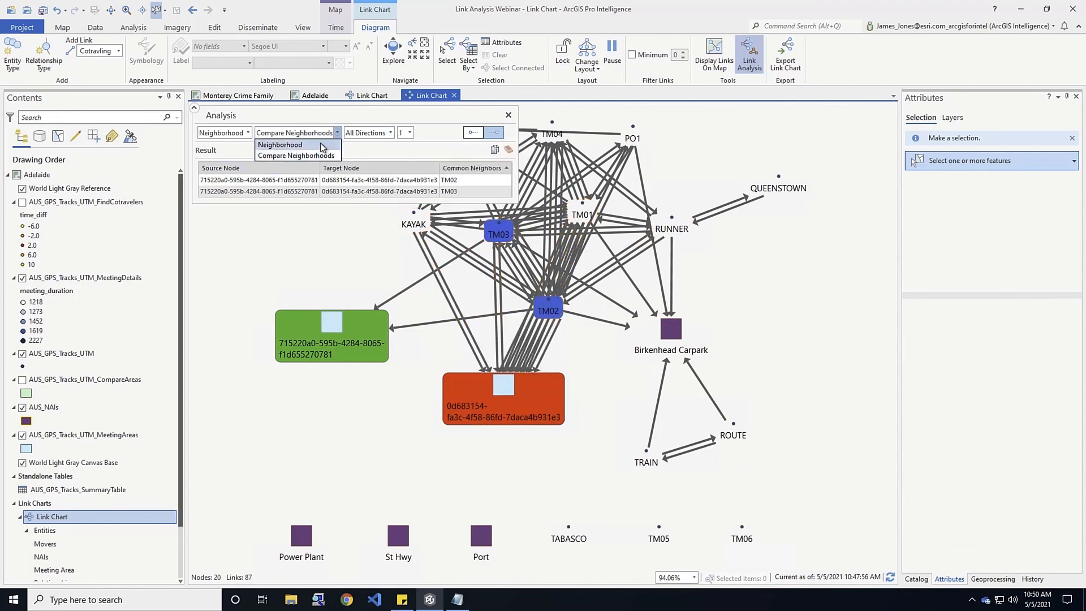
List the neighbours of the left meeting area, then of the lower meeting area
left_click(320, 145)
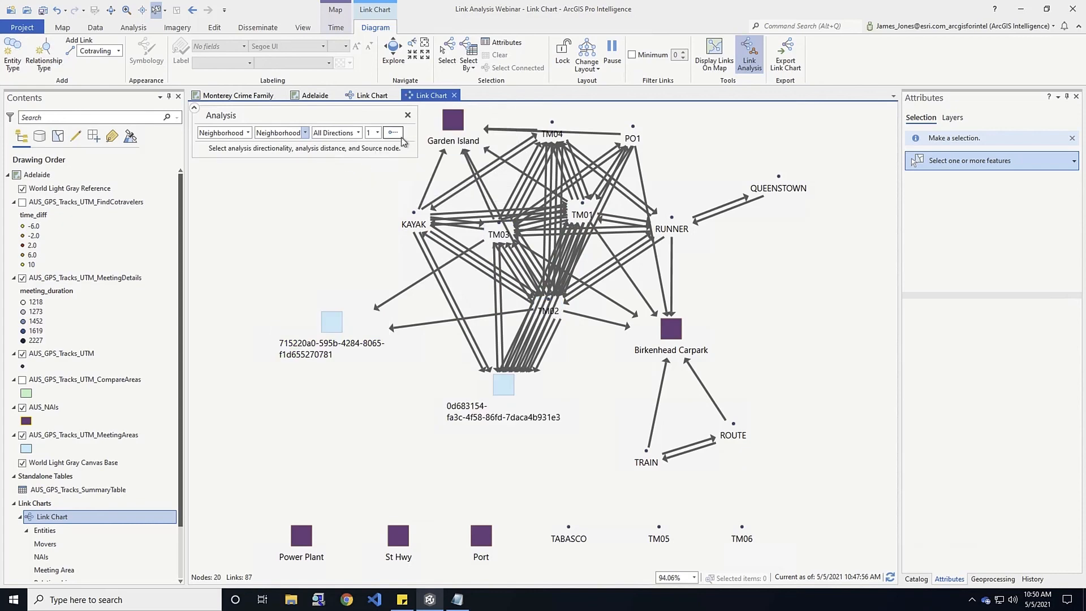
left_click(333, 323)
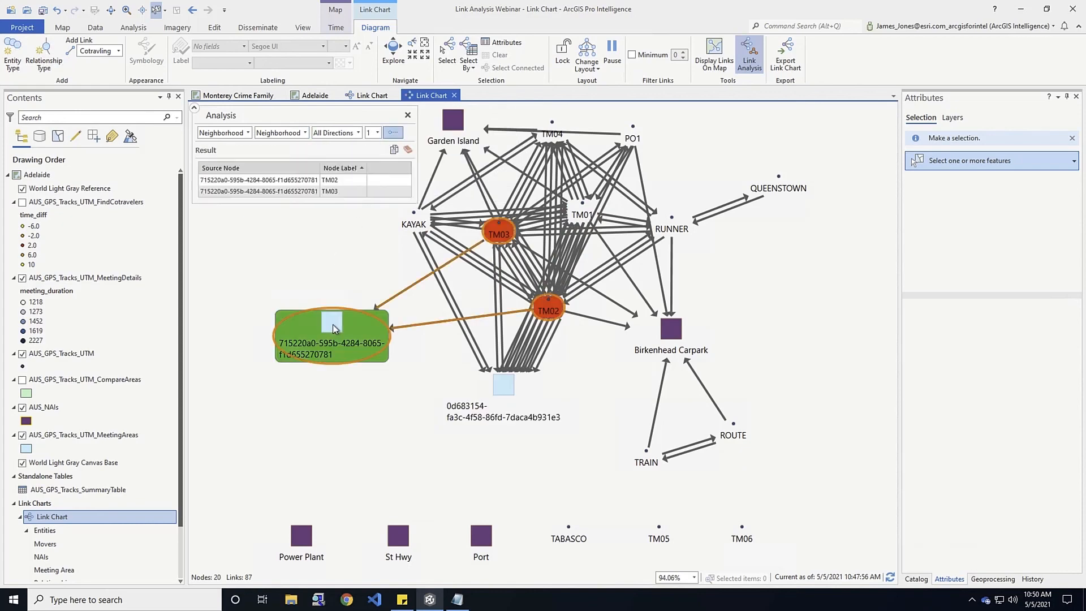
left_click(389, 134)
left_click(499, 385)
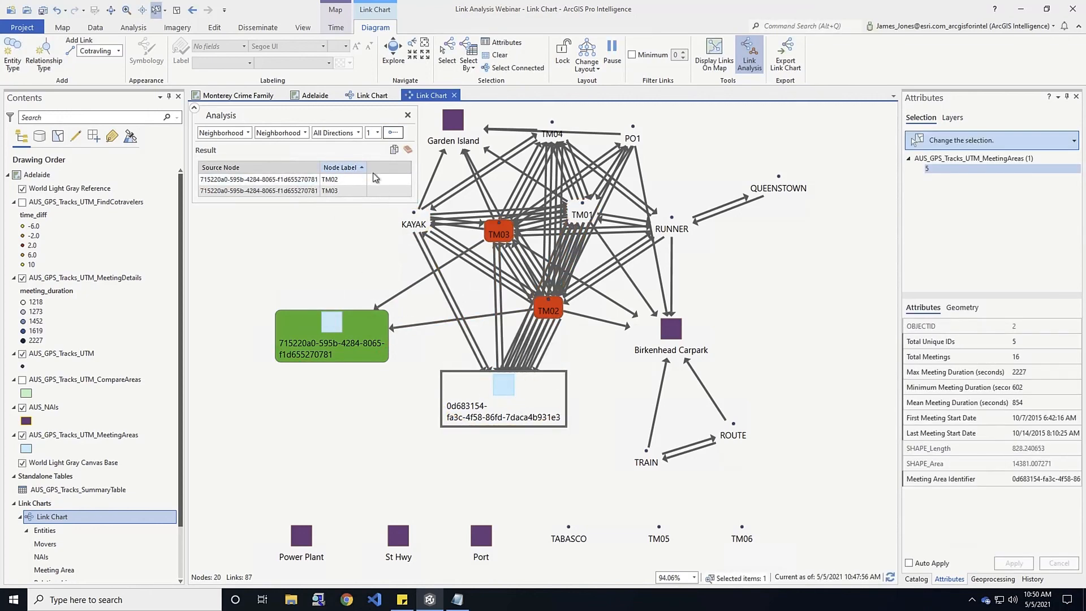
left_click(407, 149)
left_click(393, 132)
left_click(501, 390)
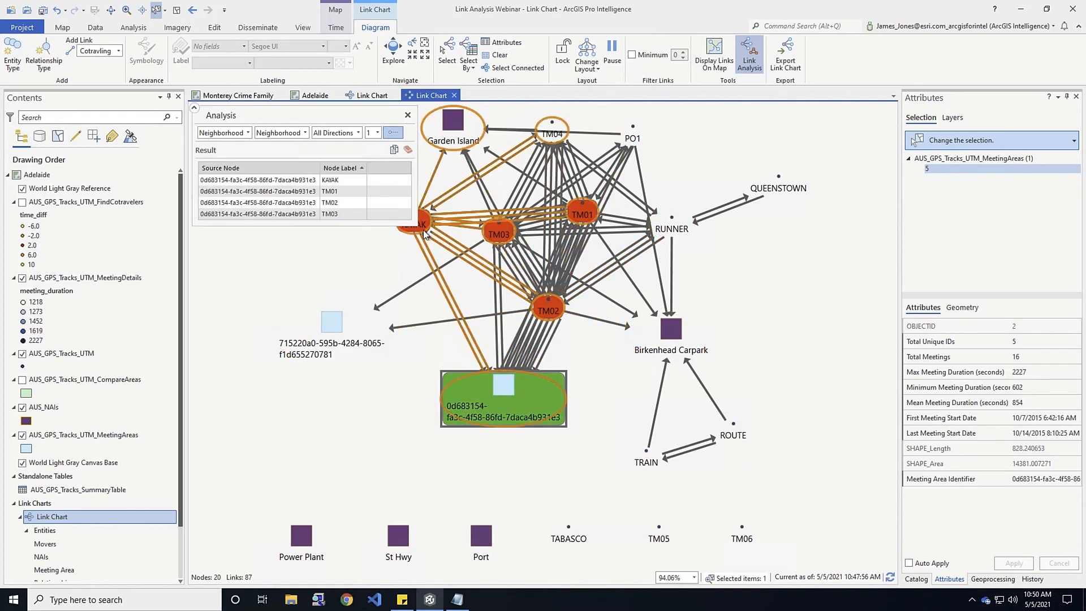
Rerun Compare Neighborhoods from the left to the lower meeting area, then clear the results
left_click(305, 133)
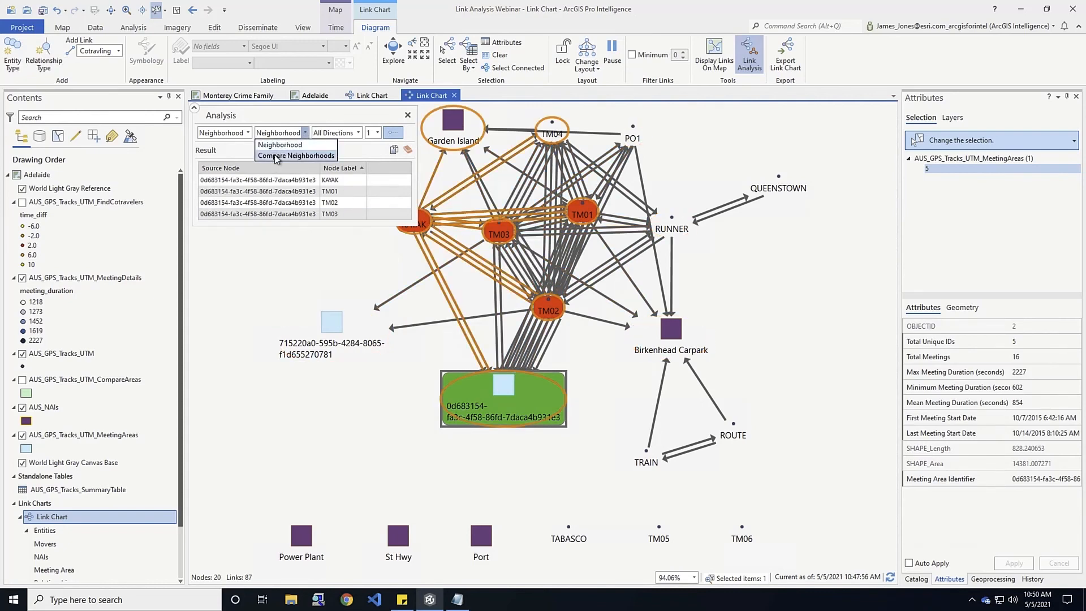
left_click(296, 155)
left_click(423, 133)
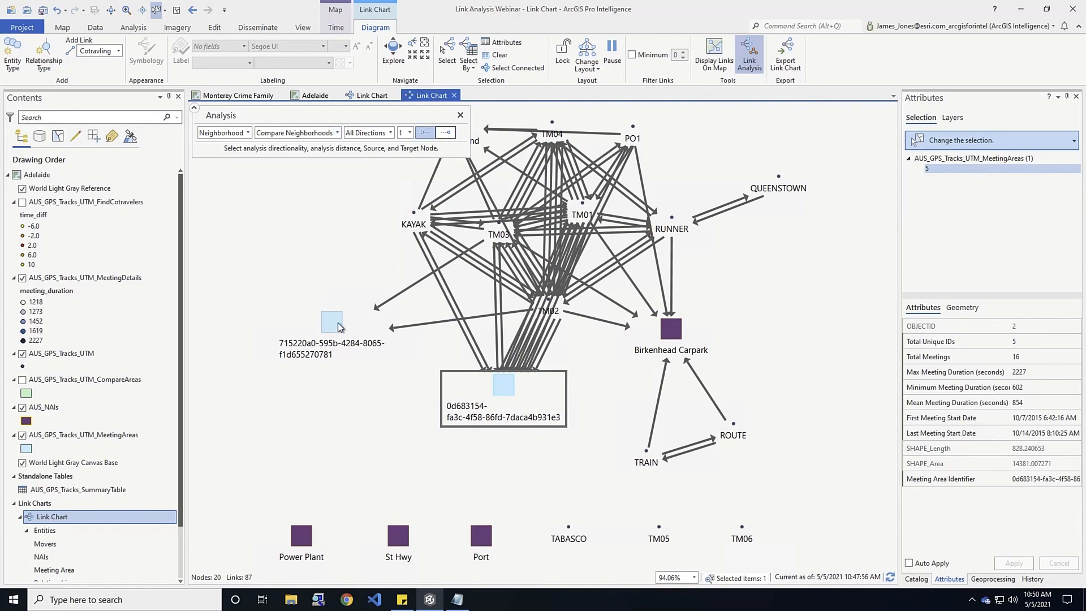
left_click(347, 311)
left_click(446, 133)
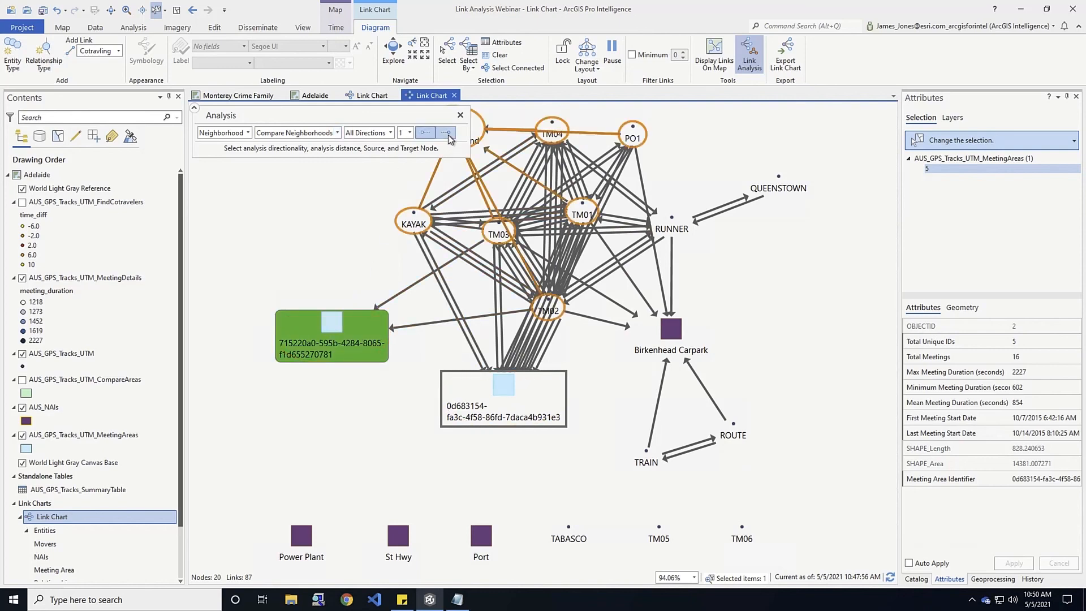
left_click(506, 380)
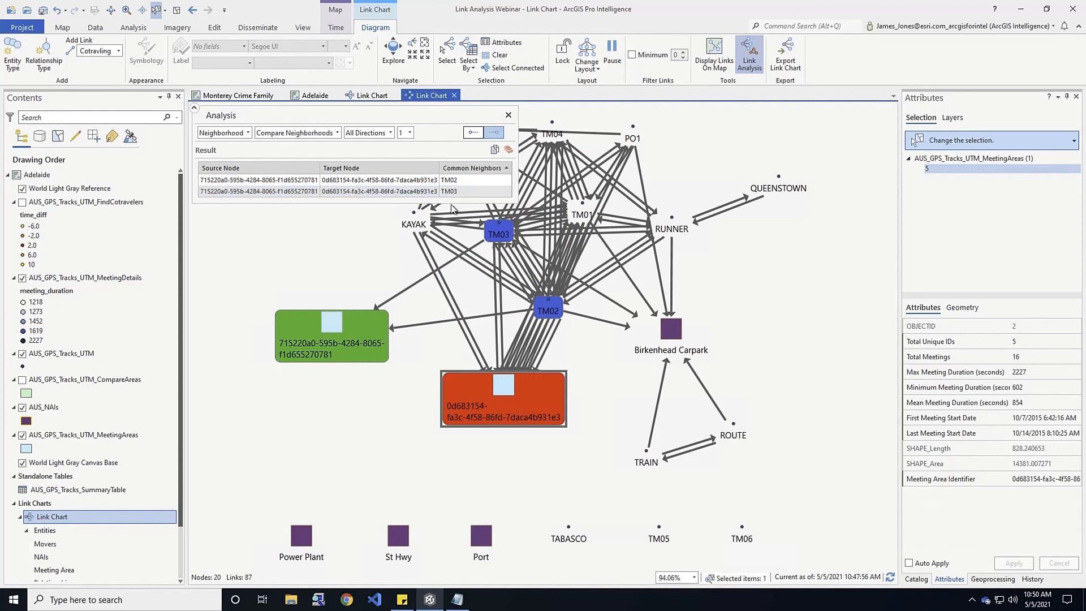
left_click(507, 150)
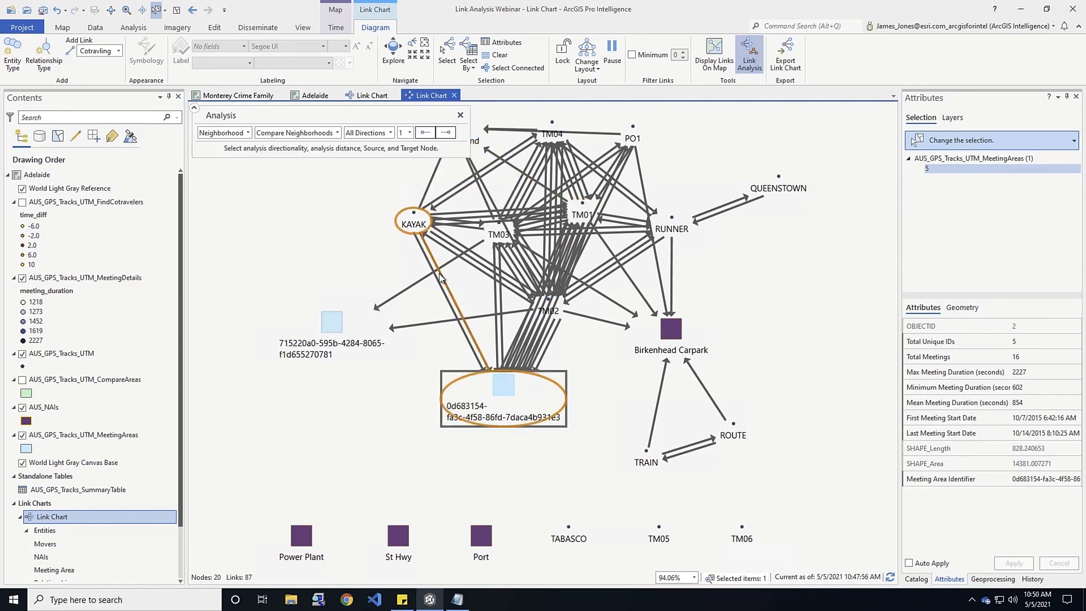